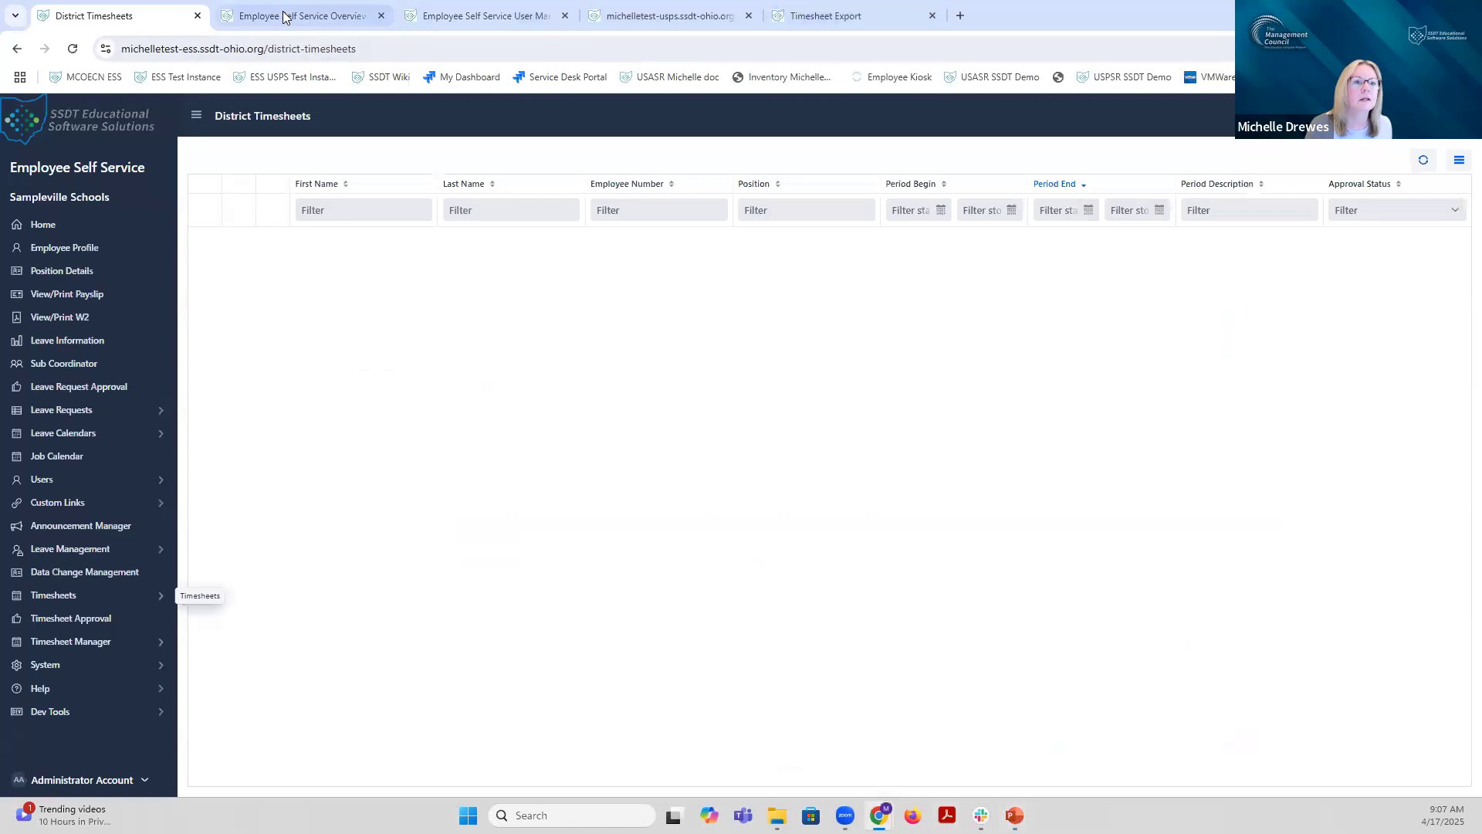
Step: Go from the ESS overview page to the Employee Self Service User Manual via the wiki's main page and documentation space
{"action": "left_click", "coordinate": [299, 19]}
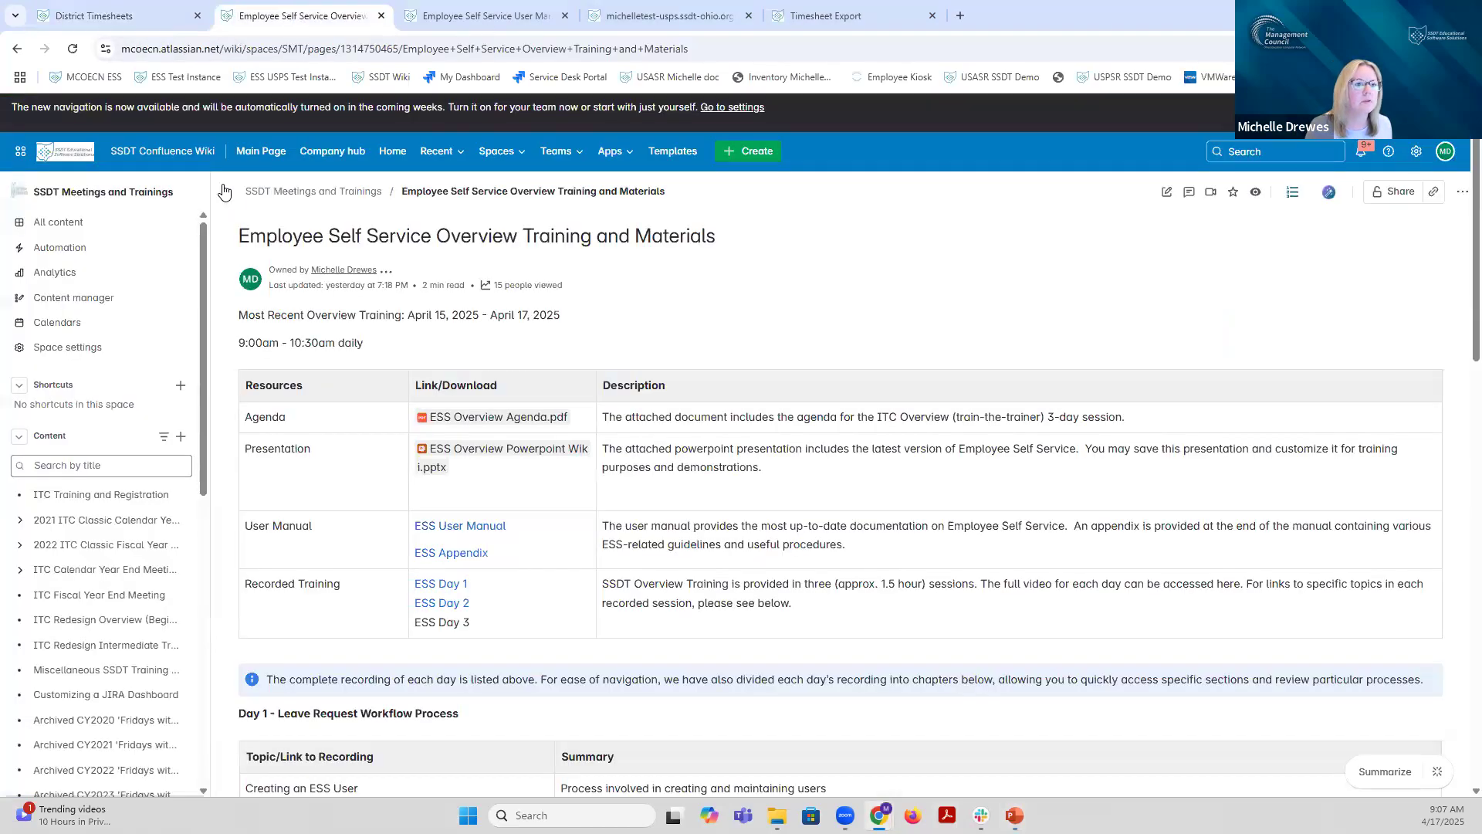
{"action": "left_click", "coordinate": [259, 152]}
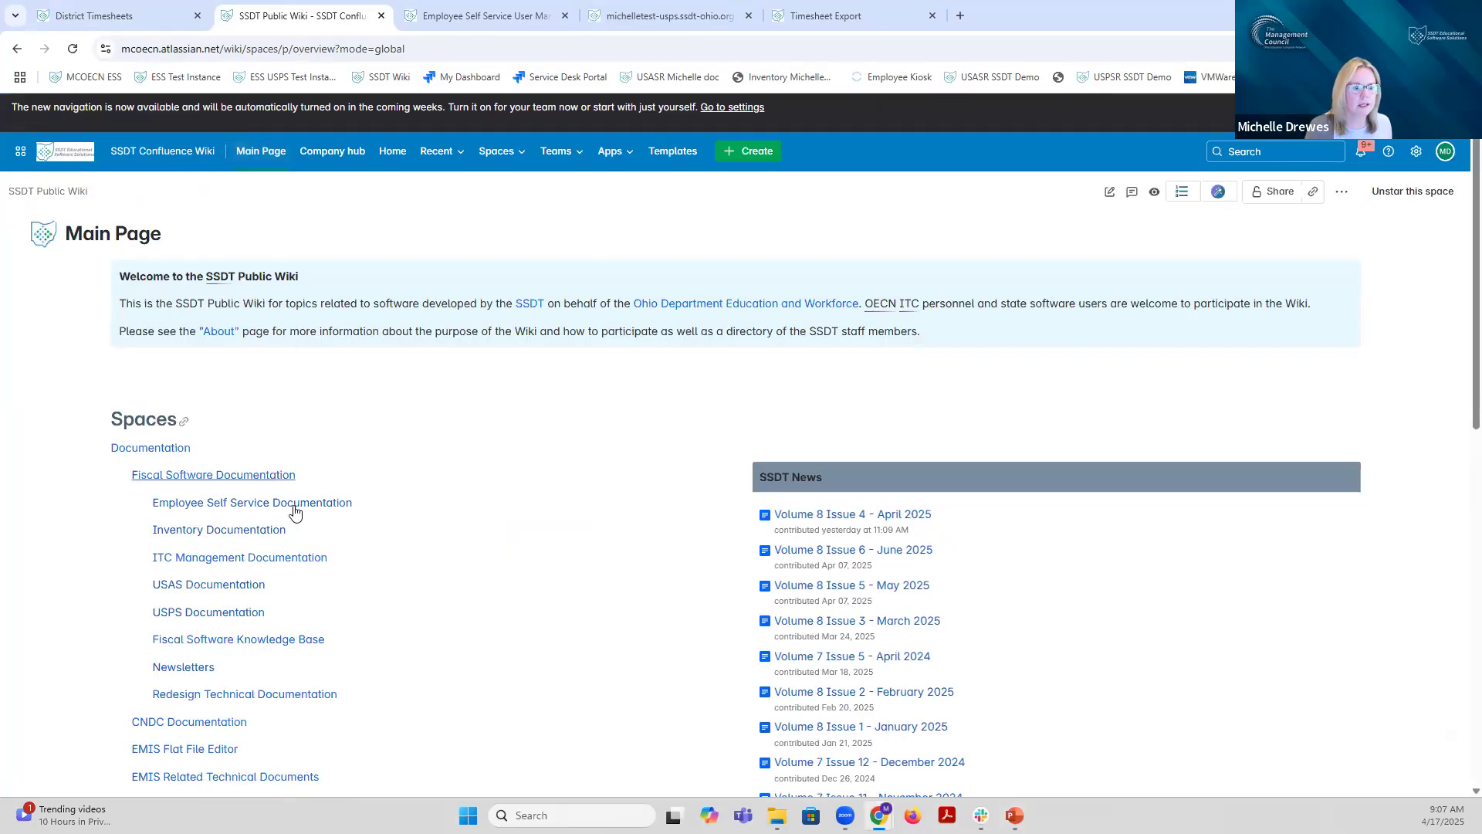
{"action": "left_click", "coordinate": [294, 510]}
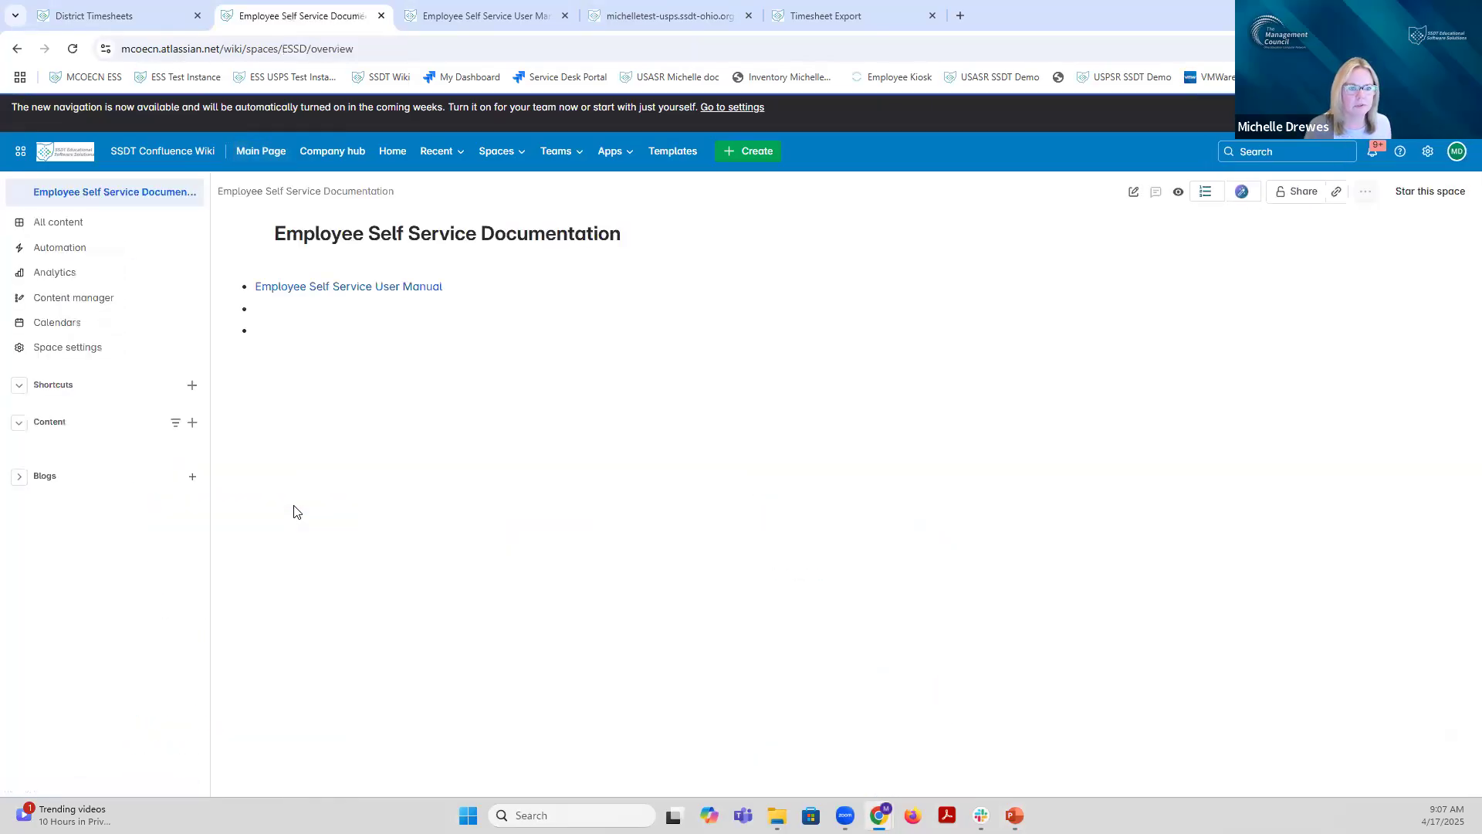
{"action": "left_click", "coordinate": [357, 290]}
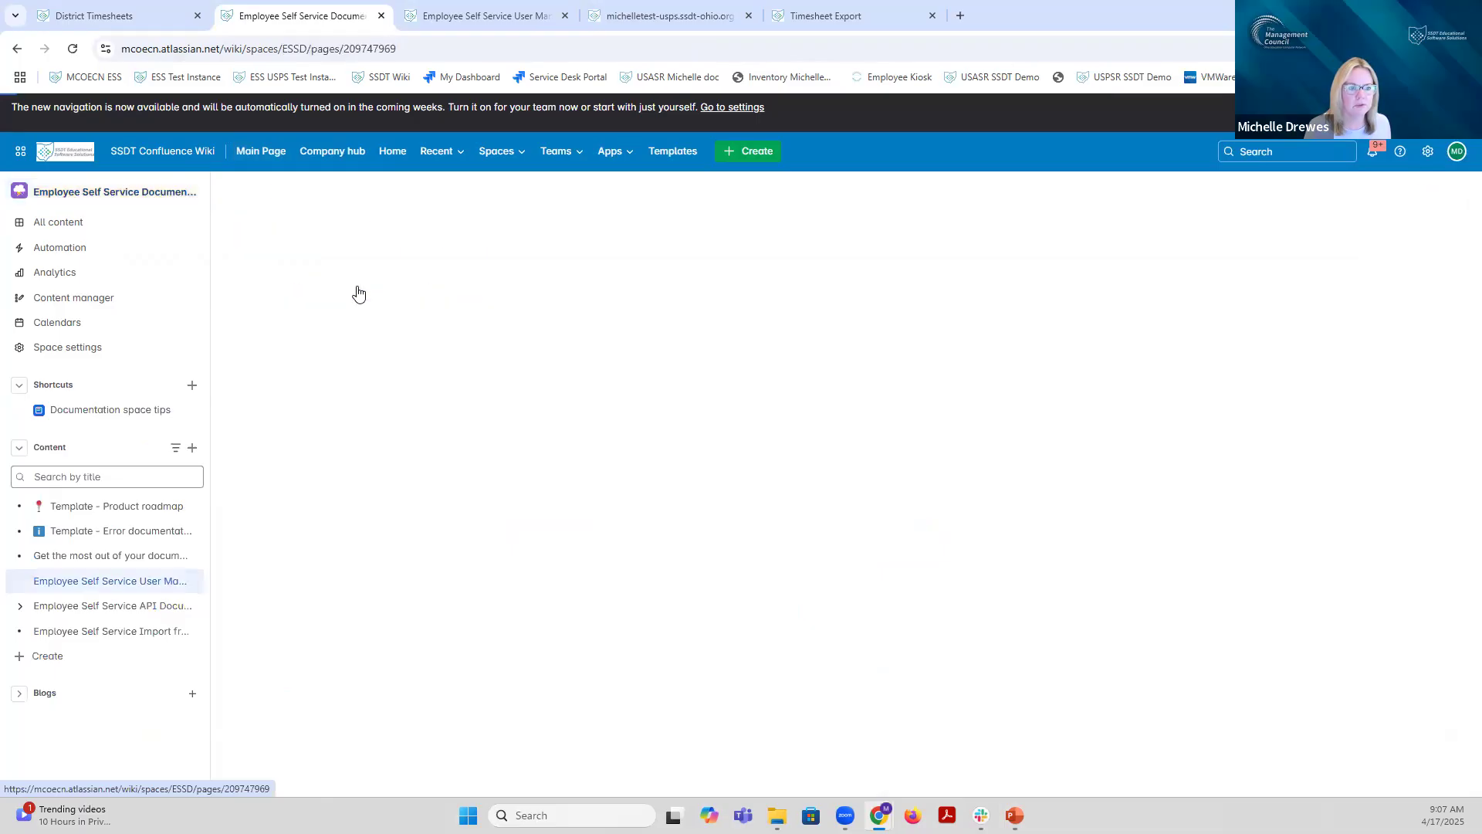
Step: Open the user manual's Appendix page and follow its Timesheet Guideline link
{"action": "mouse_move", "coordinate": [113, 604]}
{"action": "scroll", "coordinate": [114, 603], "scroll_direction": "down", "scroll_amount": 6}
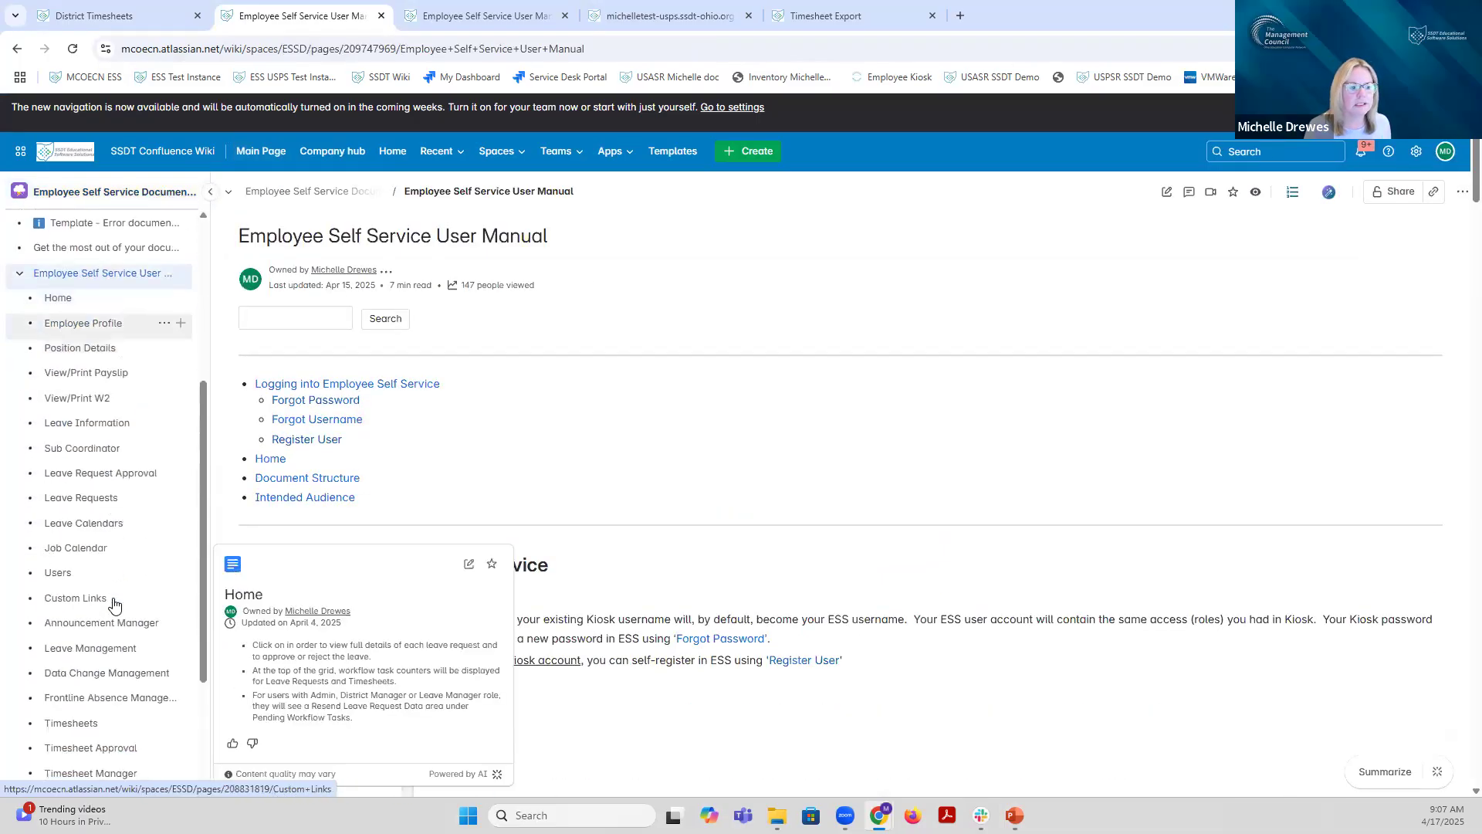
{"action": "left_click", "coordinate": [83, 657]}
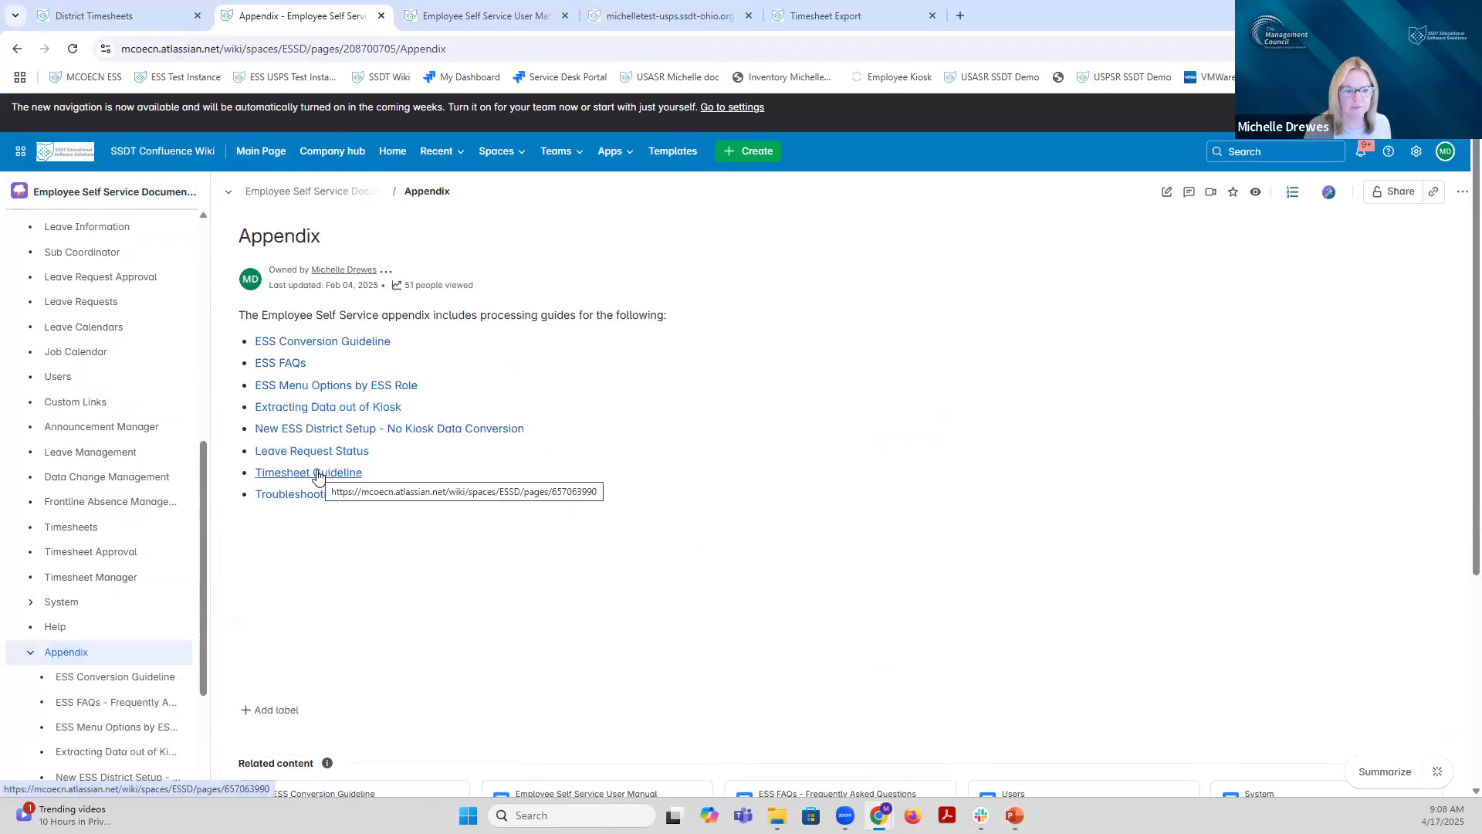
{"action": "left_click", "coordinate": [317, 474]}
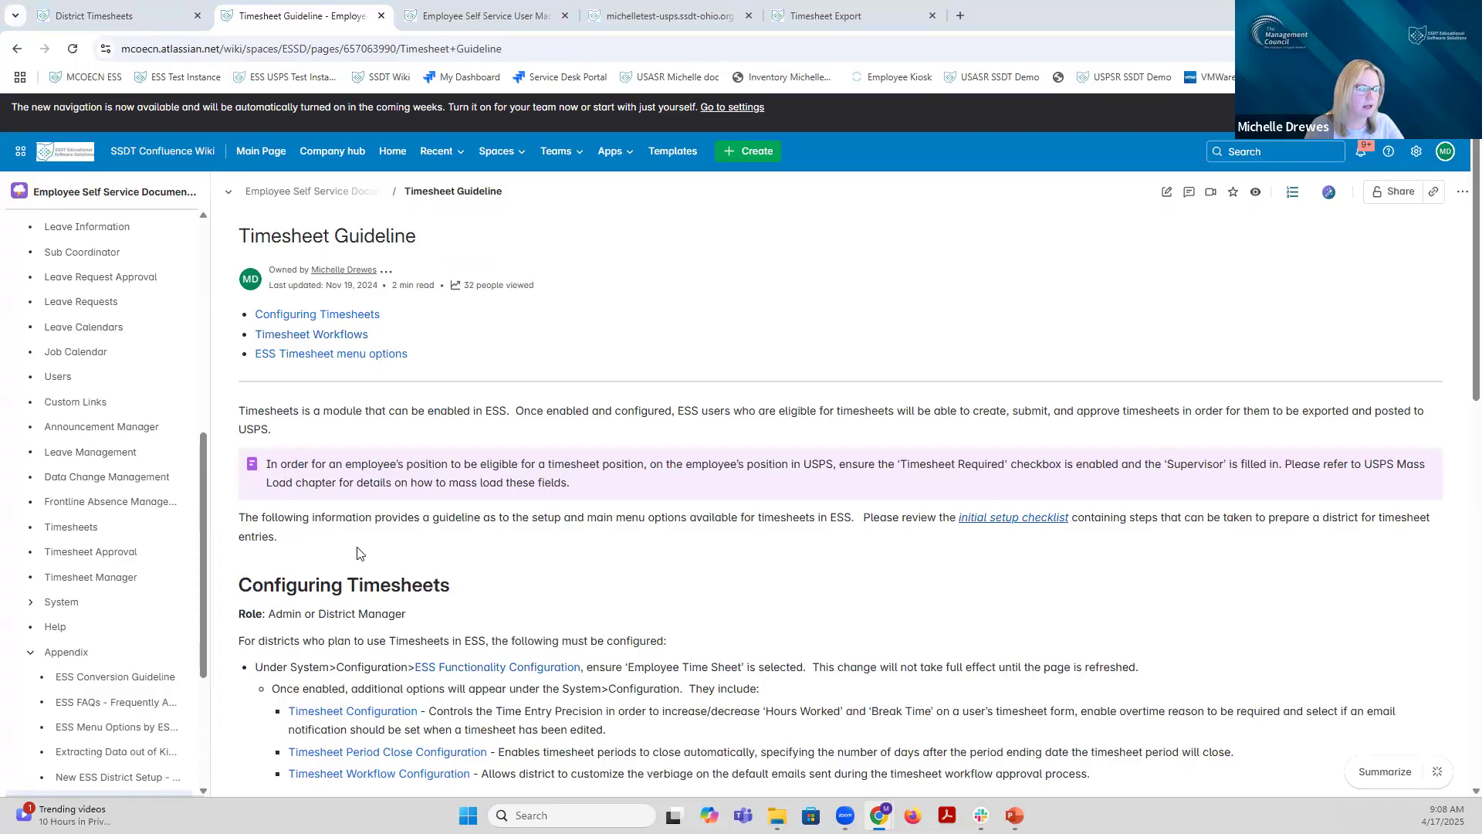
Step: Read through the Configuring Timesheets, Timesheet Workflows and menu options sections, then open the initial setup checklist
{"action": "scroll", "coordinate": [674, 557], "scroll_direction": "down", "scroll_amount": 1}
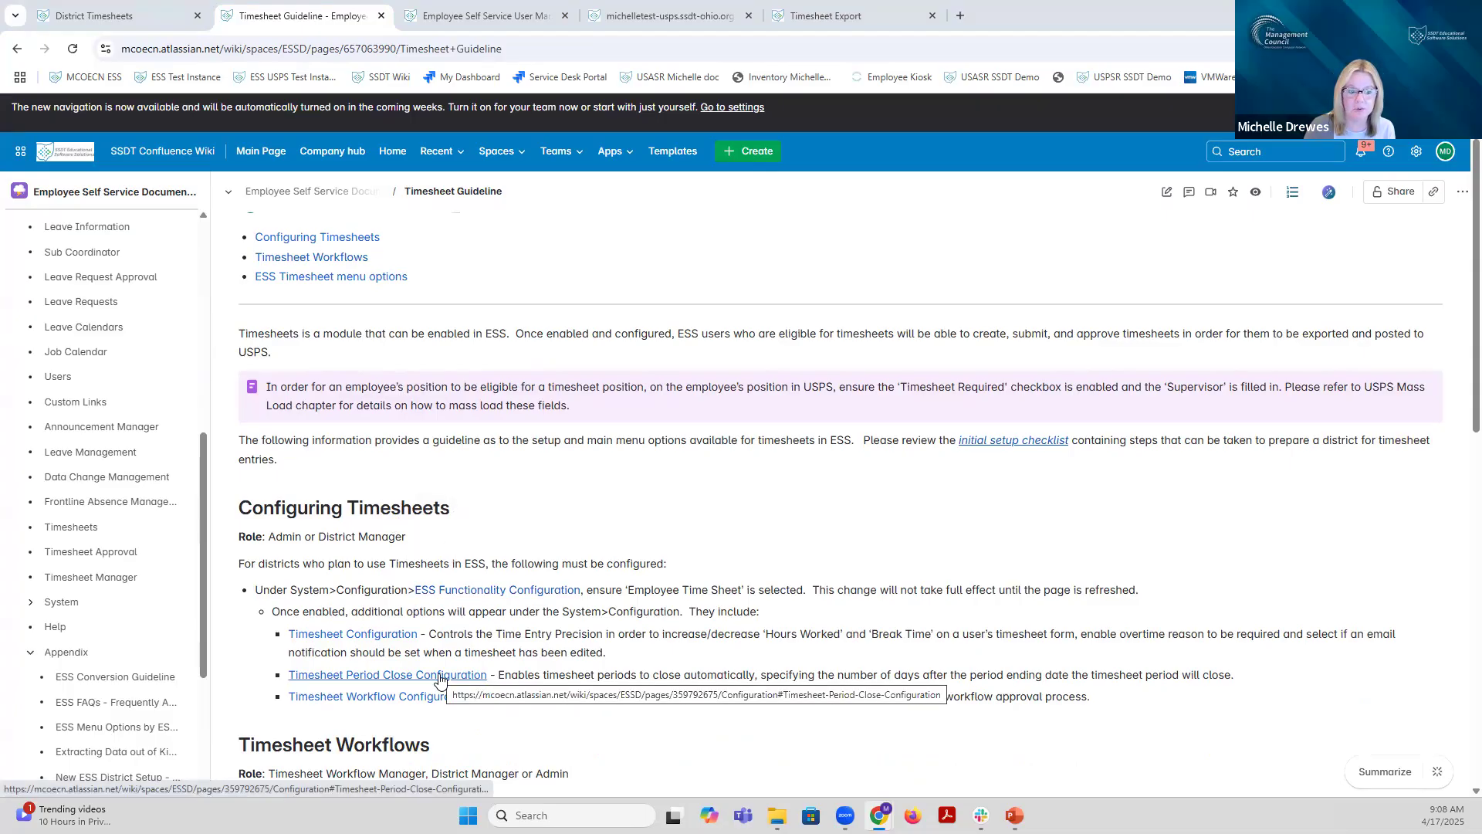
{"action": "scroll", "coordinate": [440, 679], "scroll_direction": "down", "scroll_amount": 2}
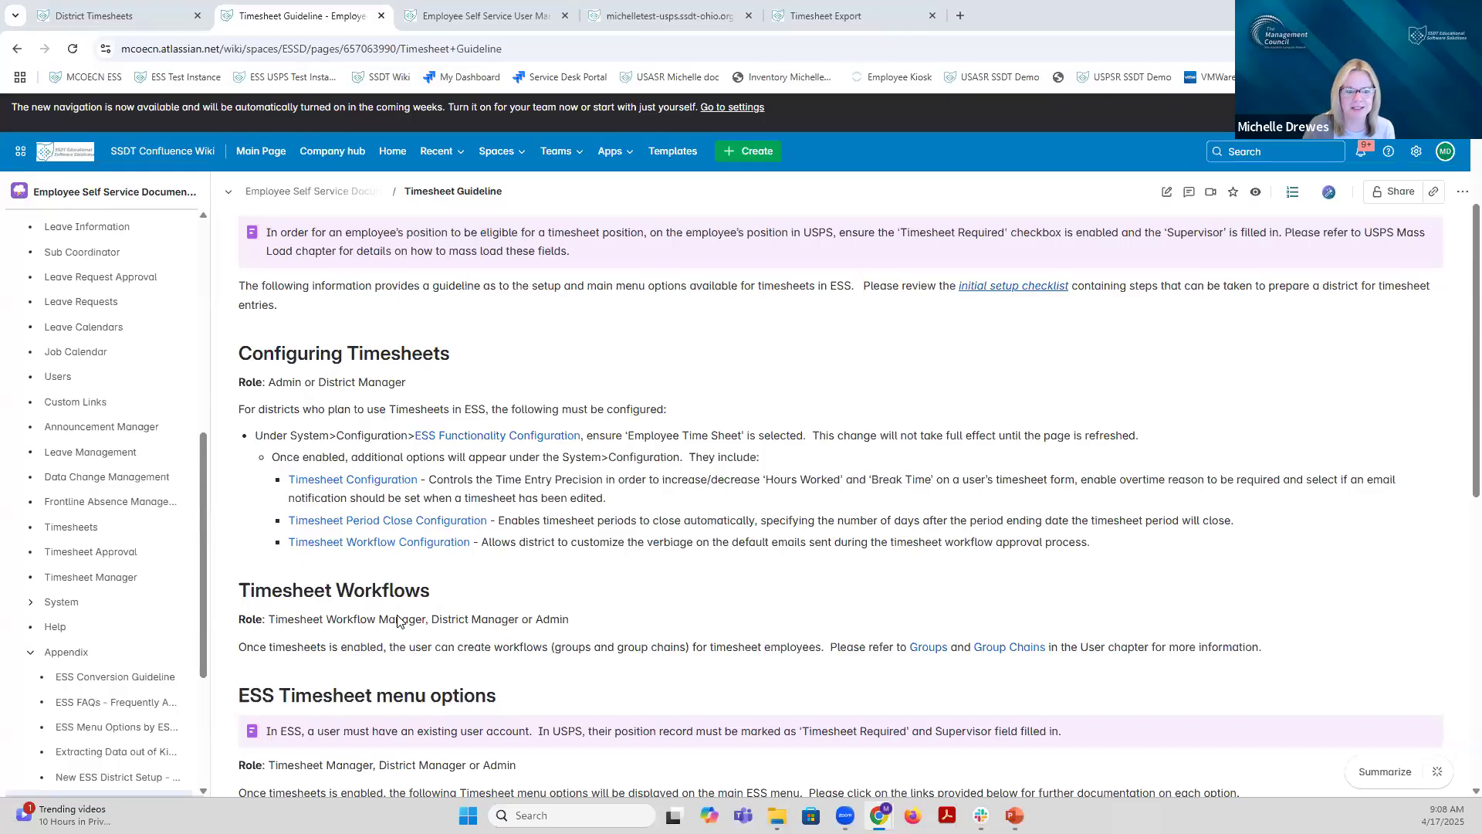
{"action": "scroll", "coordinate": [396, 621], "scroll_direction": "down", "scroll_amount": 1}
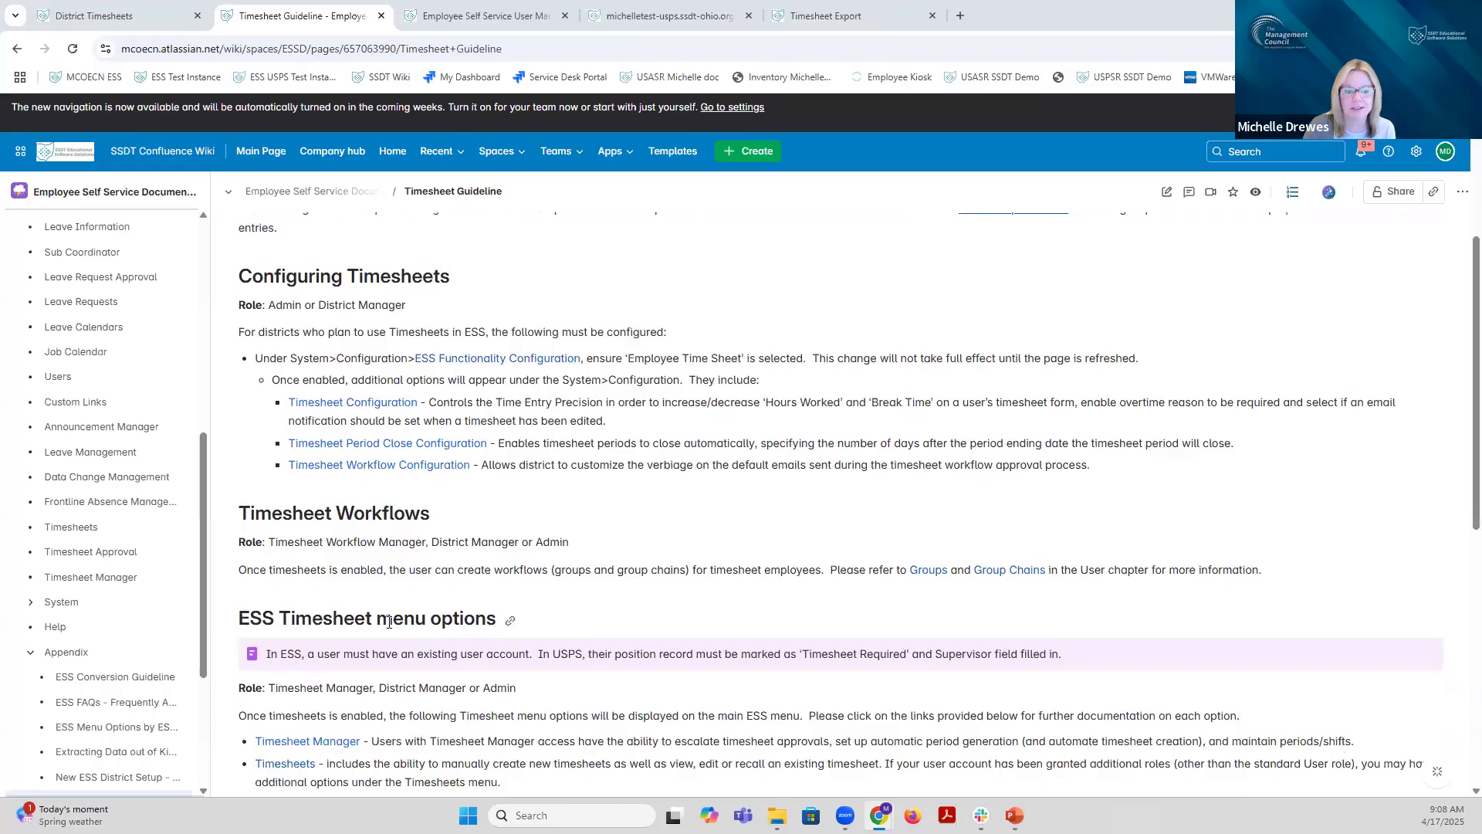
{"action": "scroll", "coordinate": [389, 622], "scroll_direction": "down", "scroll_amount": 1}
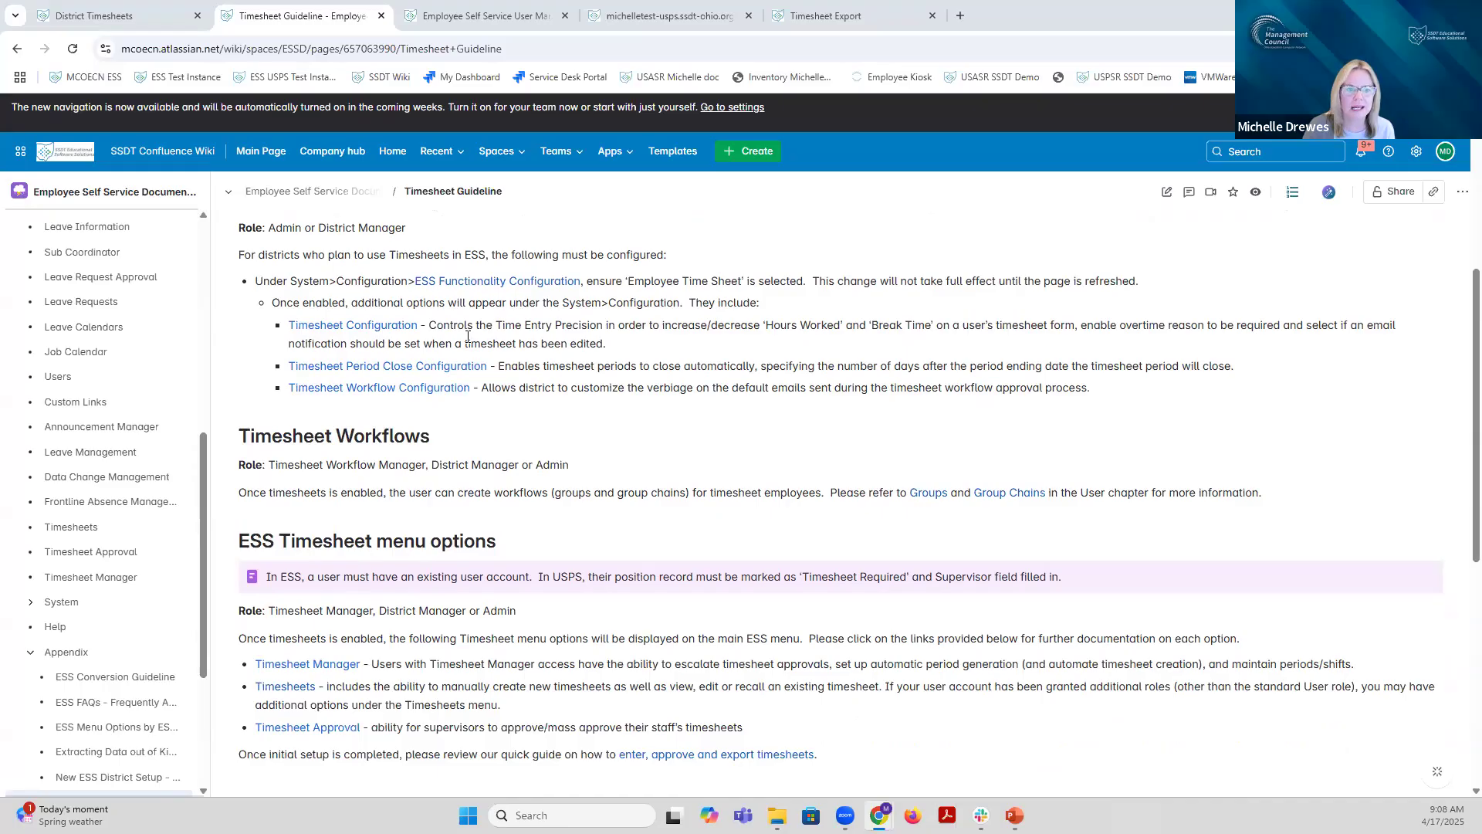
{"action": "scroll", "coordinate": [264, 450], "scroll_direction": "up", "scroll_amount": 2}
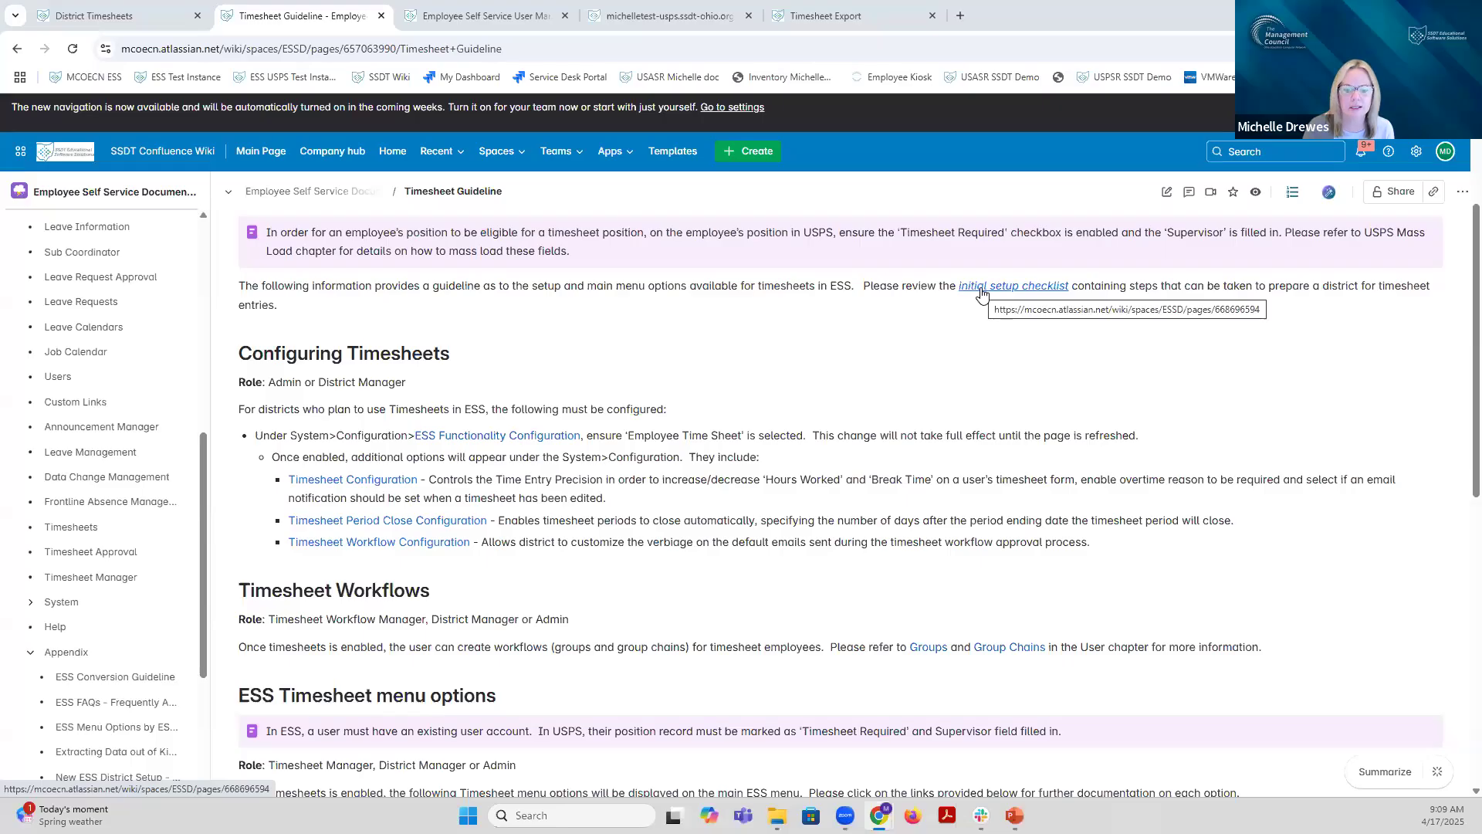
{"action": "scroll", "coordinate": [981, 294], "scroll_direction": "down", "scroll_amount": 3}
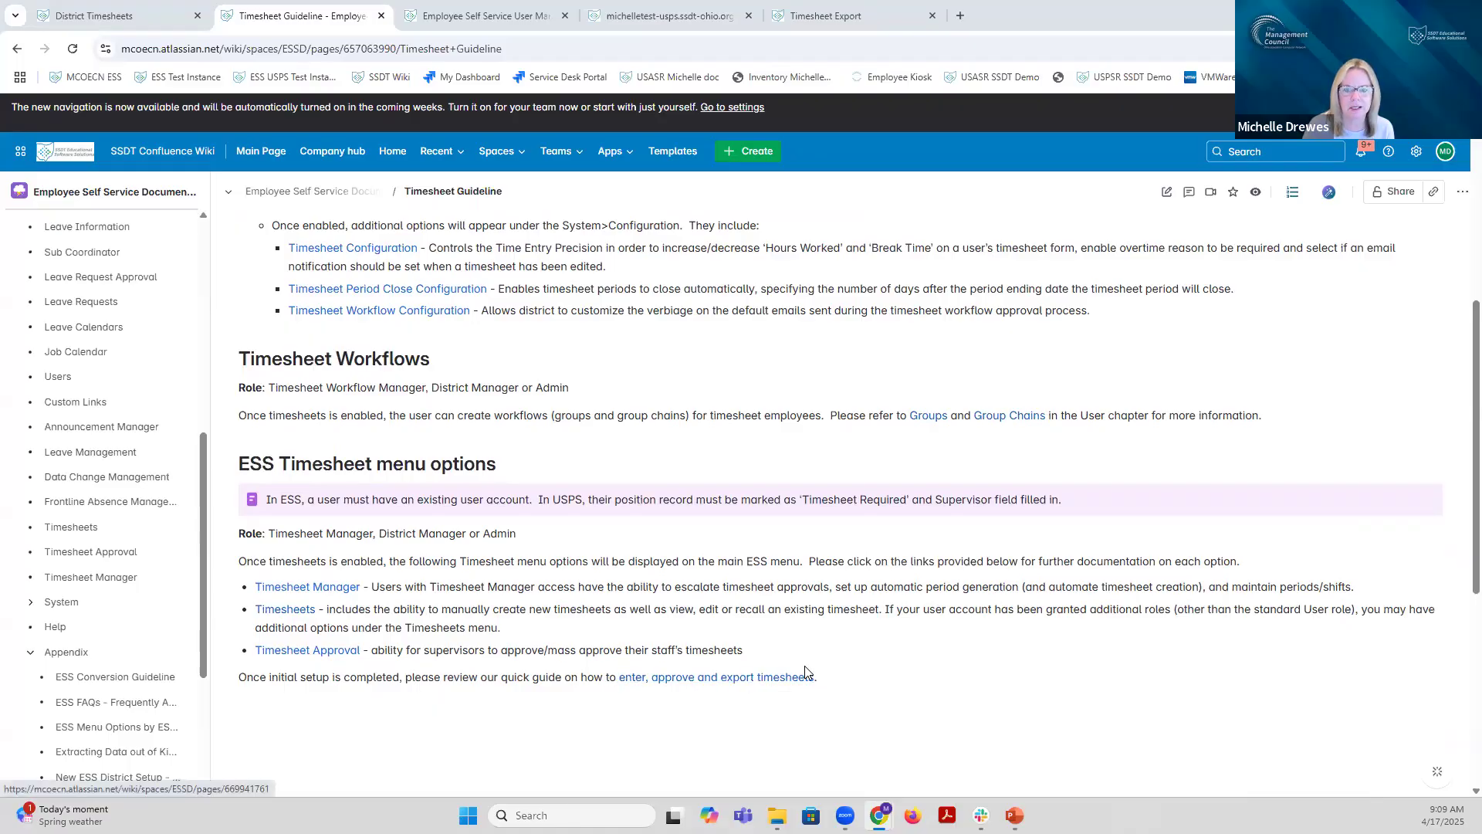
{"action": "scroll", "coordinate": [771, 679], "scroll_direction": "up", "scroll_amount": 5}
{"action": "scroll", "coordinate": [807, 671], "scroll_direction": "down", "scroll_amount": 1}
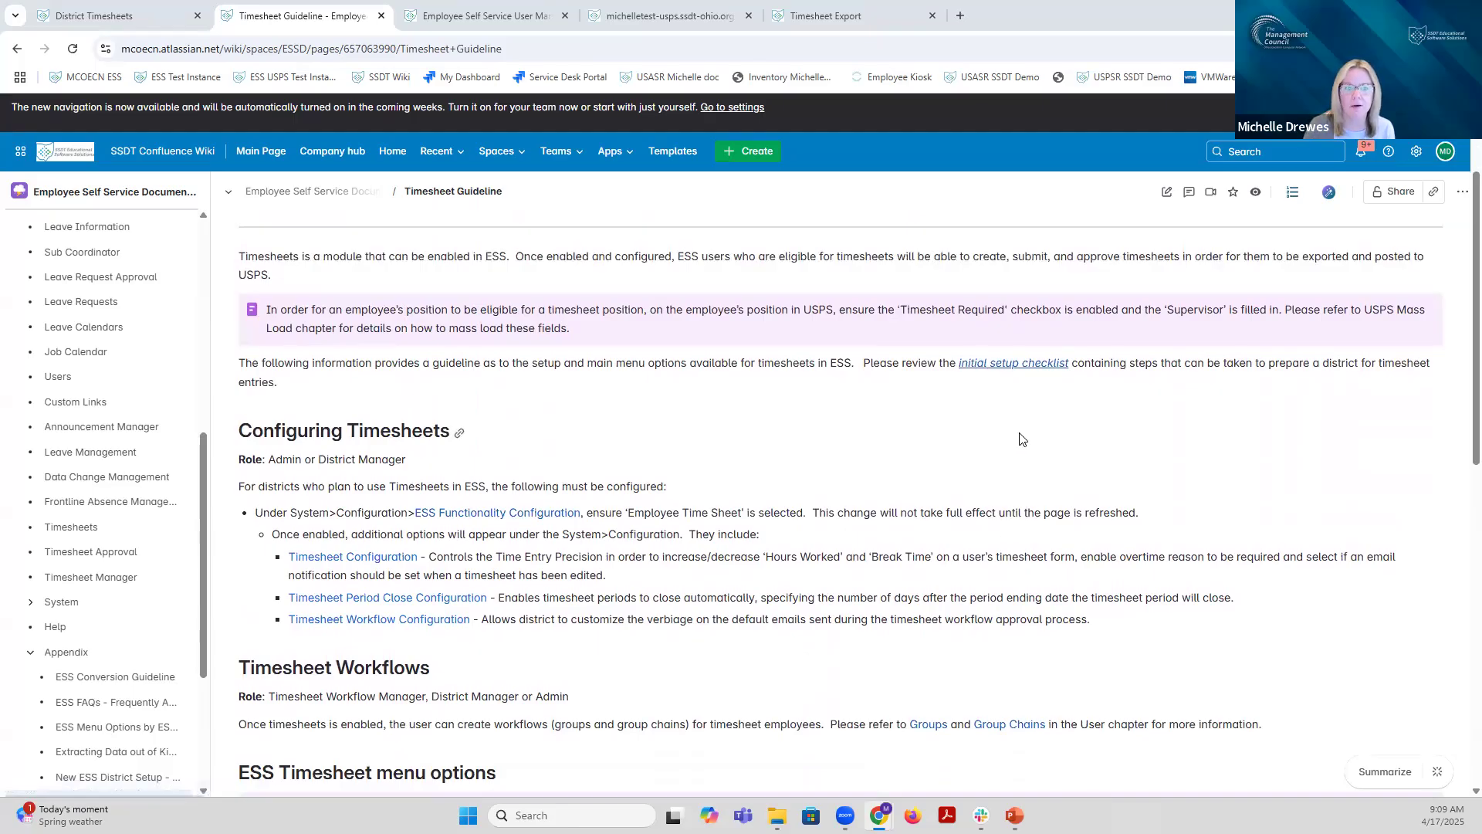
{"action": "left_click", "coordinate": [987, 369]}
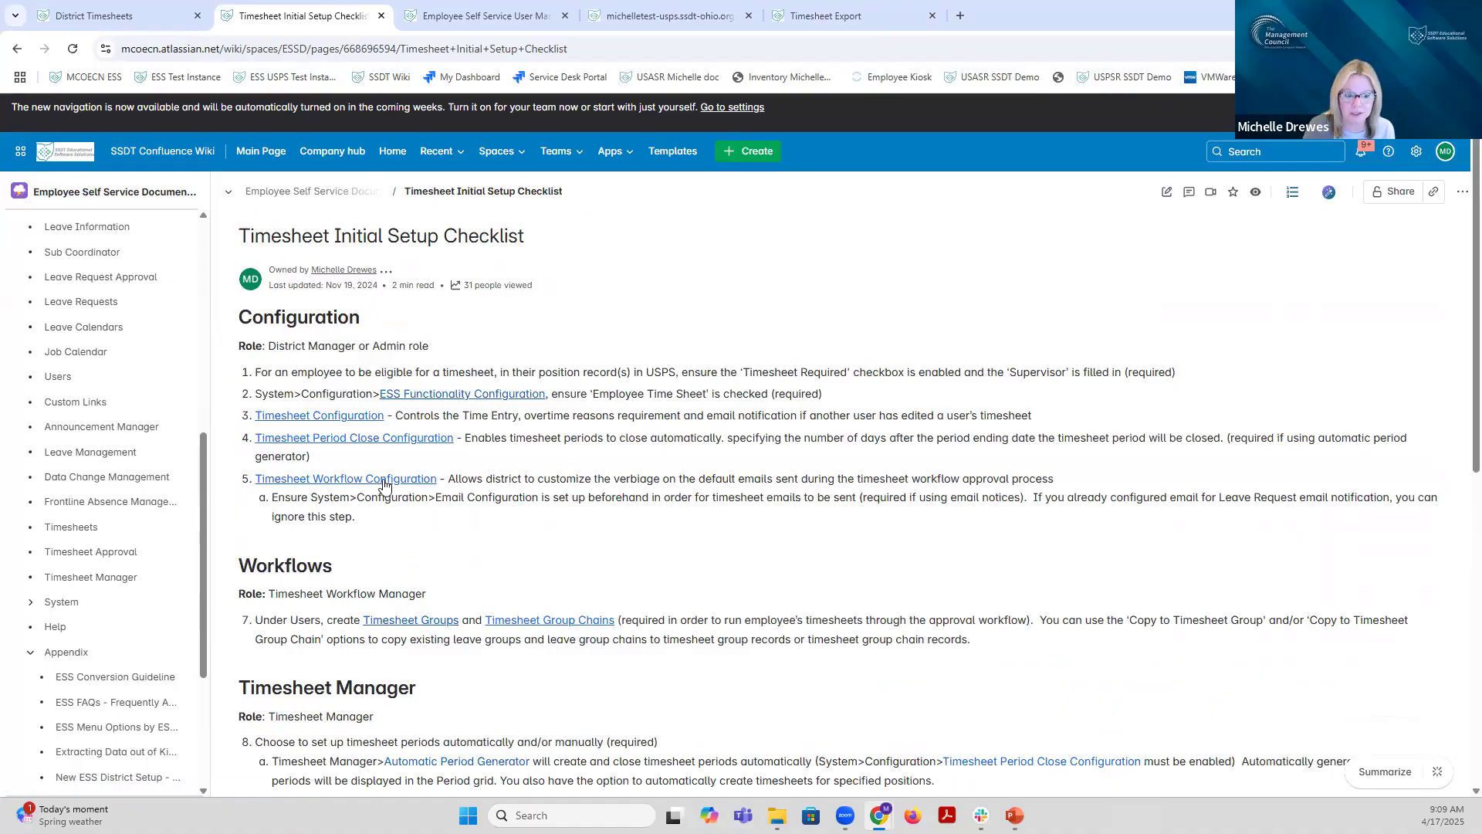
Step: Read the checklist's configuration, workflow and timesheet manager steps, then go back to the Timesheet Guideline
{"action": "scroll", "coordinate": [386, 484], "scroll_direction": "down", "scroll_amount": 1}
{"action": "scroll", "coordinate": [386, 485], "scroll_direction": "down", "scroll_amount": 1}
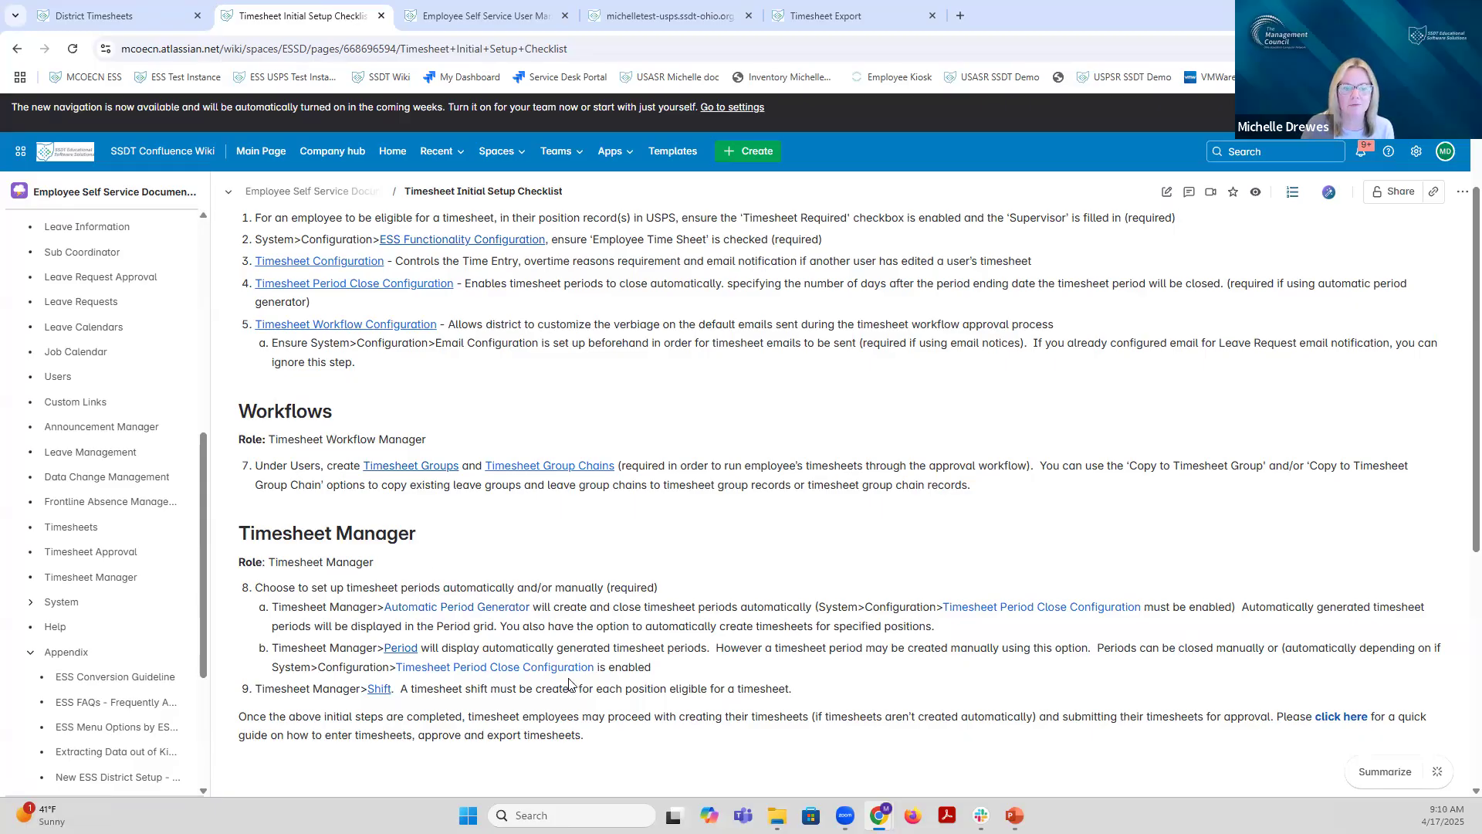
{"action": "key", "text": "alt+Left"}
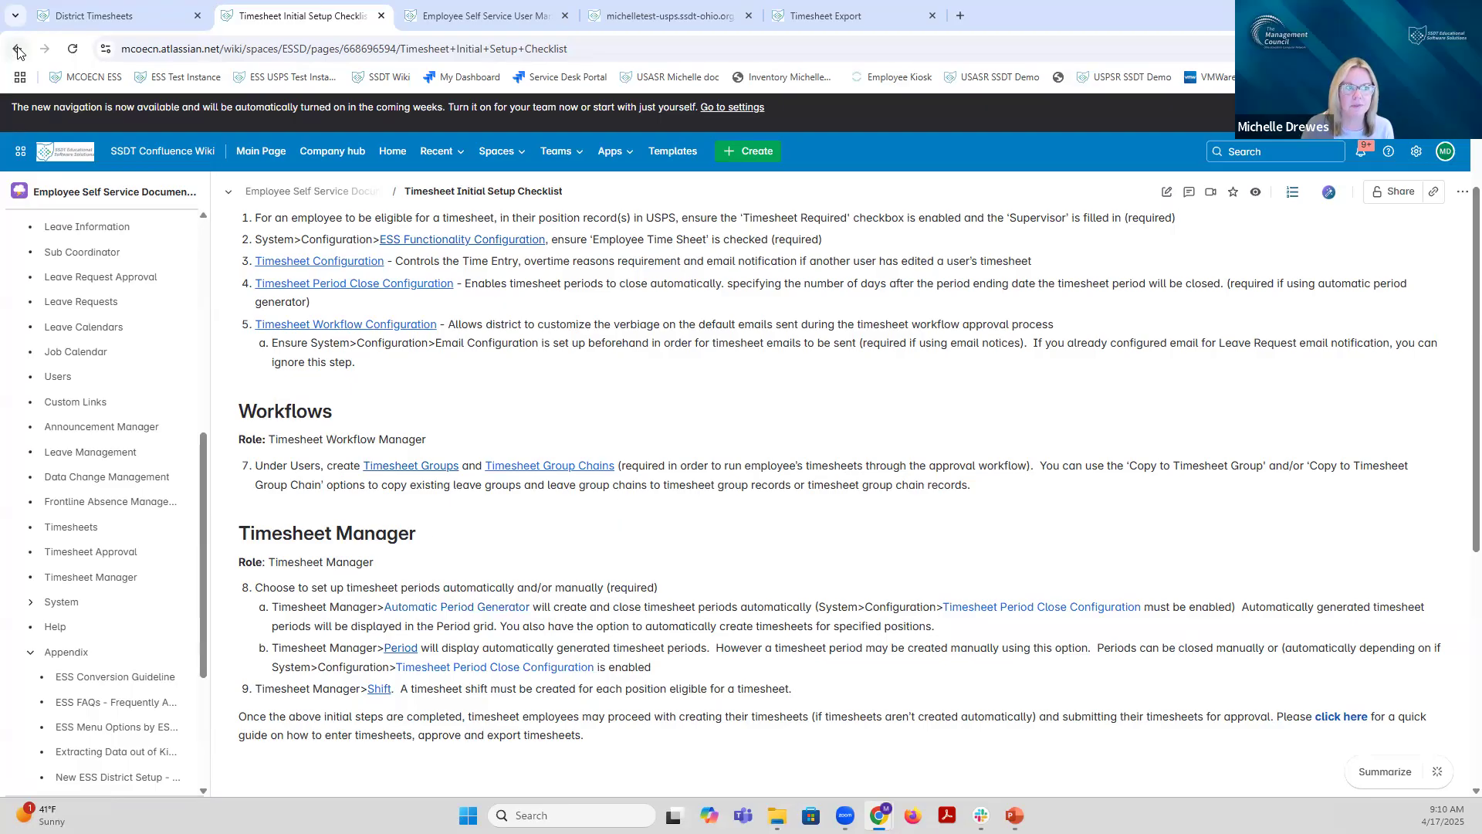
Step: Open the Timesheet Entry, Approval and Export guide from the Timesheet Guideline page
{"action": "scroll", "coordinate": [603, 409], "scroll_direction": "up", "scroll_amount": 1}
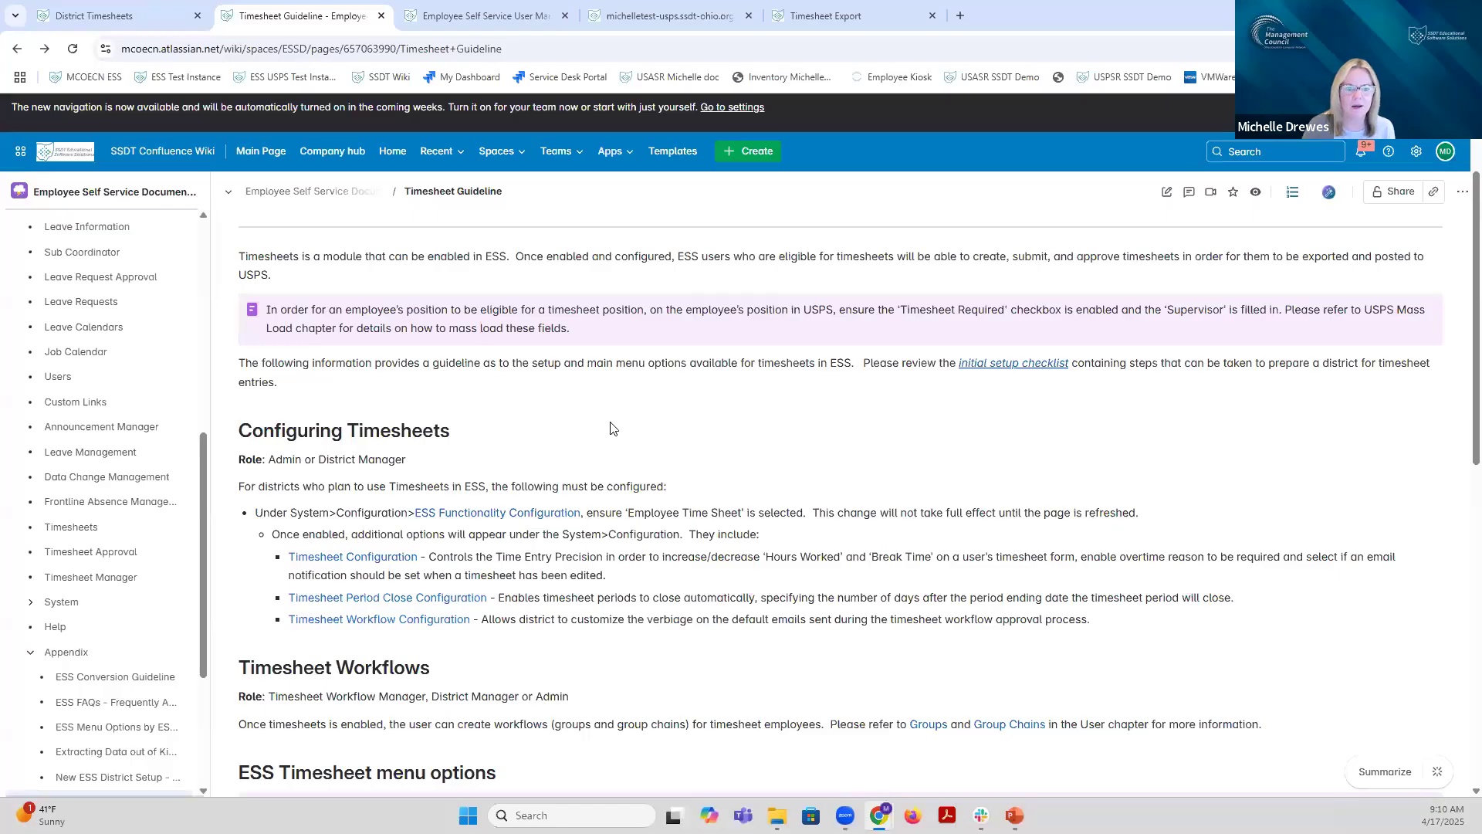
{"action": "scroll", "coordinate": [609, 428], "scroll_direction": "down", "scroll_amount": 5}
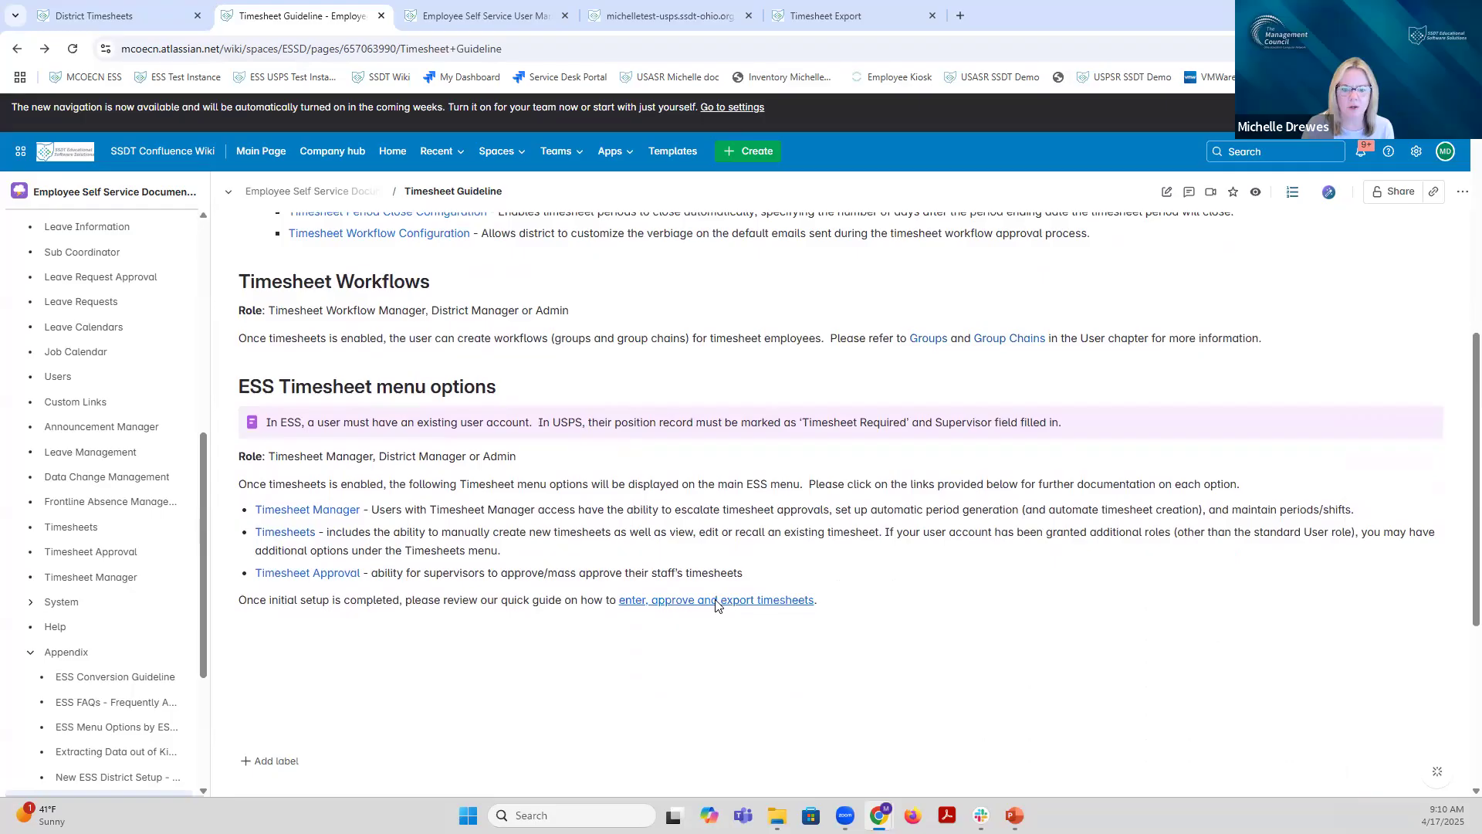
{"action": "left_click", "coordinate": [715, 605]}
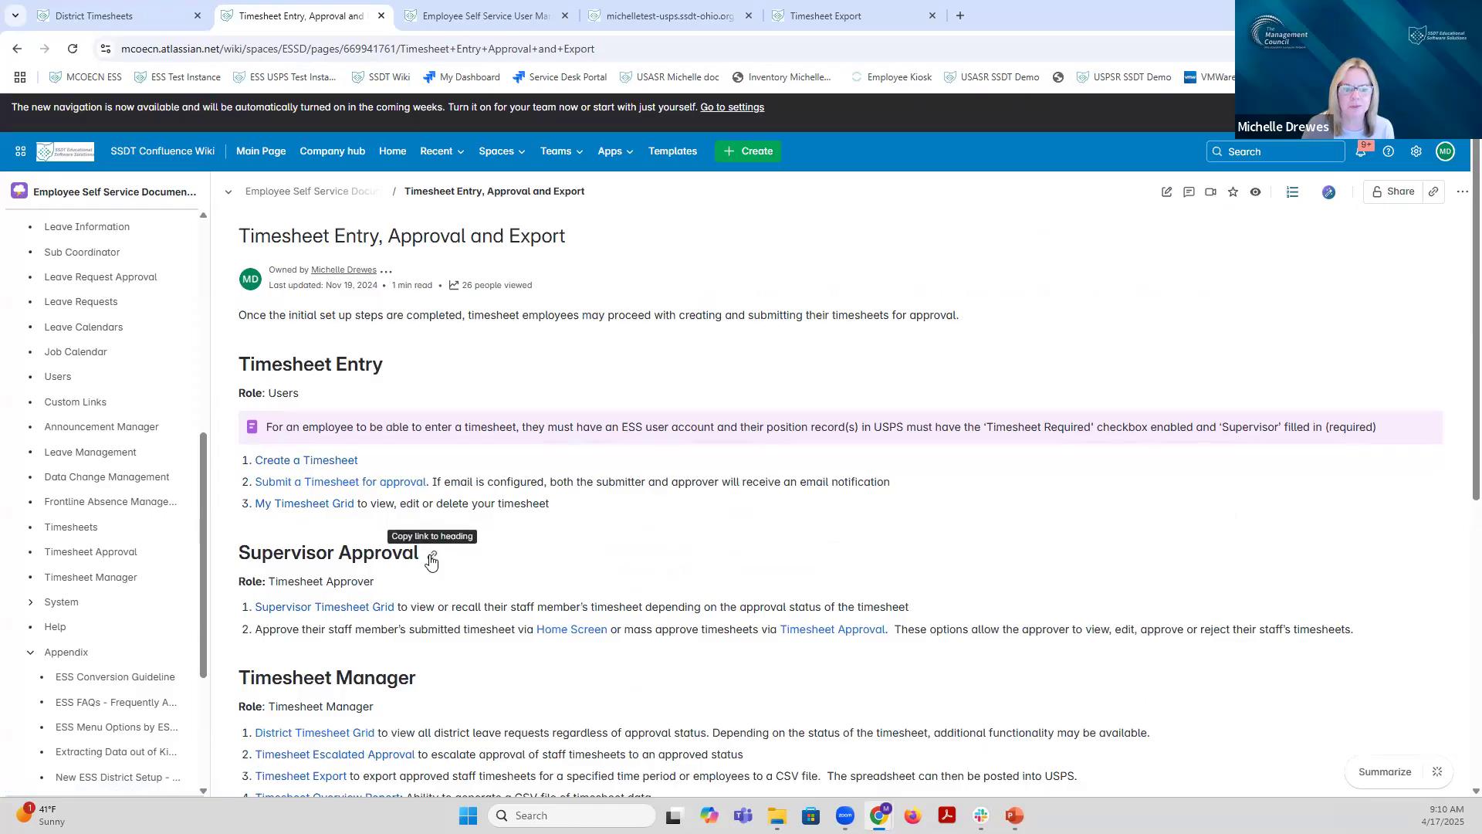
Step: Review the guide's entry, approval and manager sections, then bring up the ESS overview presentation
{"action": "scroll", "coordinate": [498, 620], "scroll_direction": "down", "scroll_amount": 2}
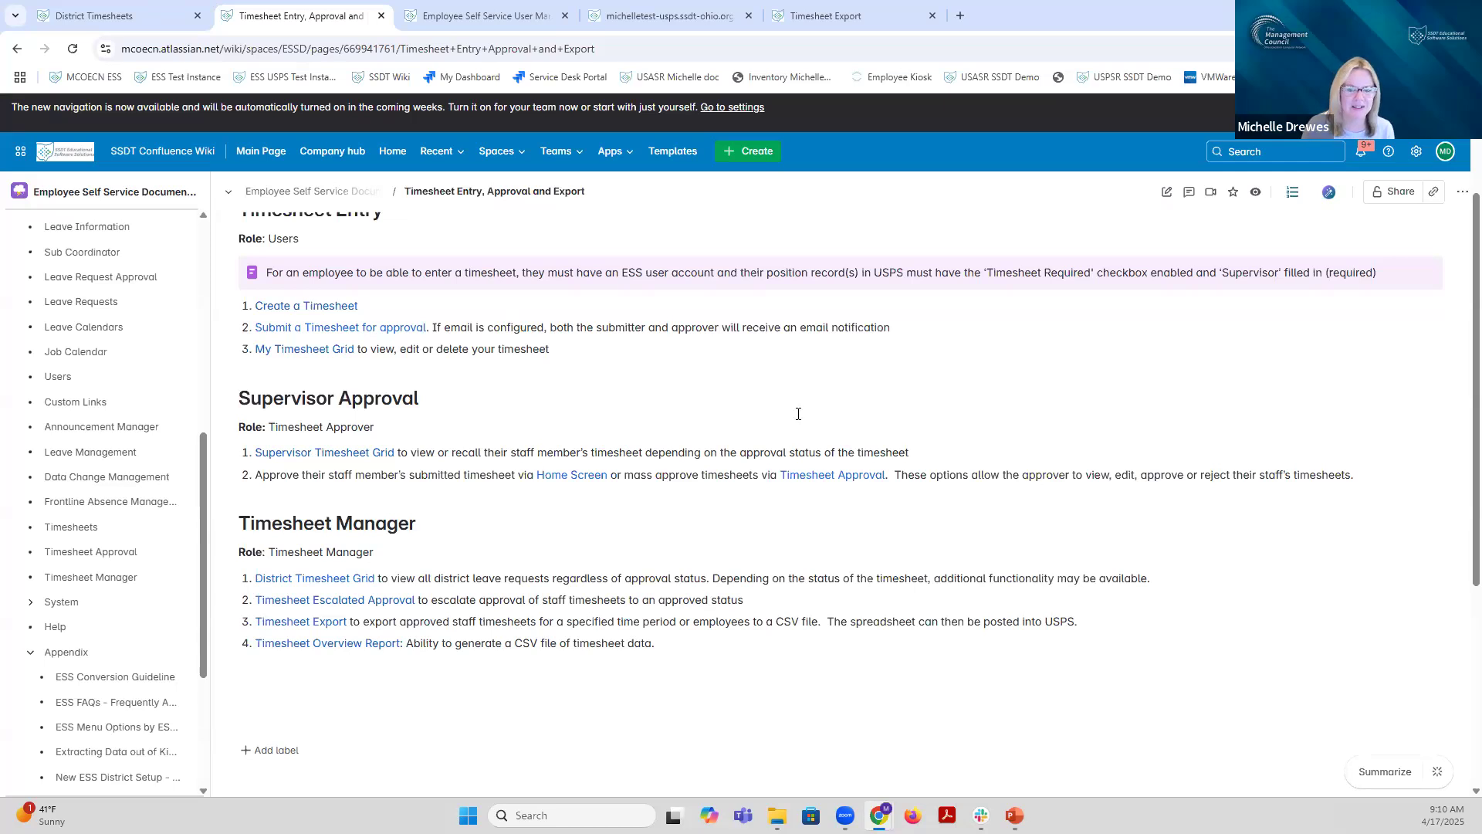
{"action": "scroll", "coordinate": [801, 432], "scroll_direction": "up", "scroll_amount": 3}
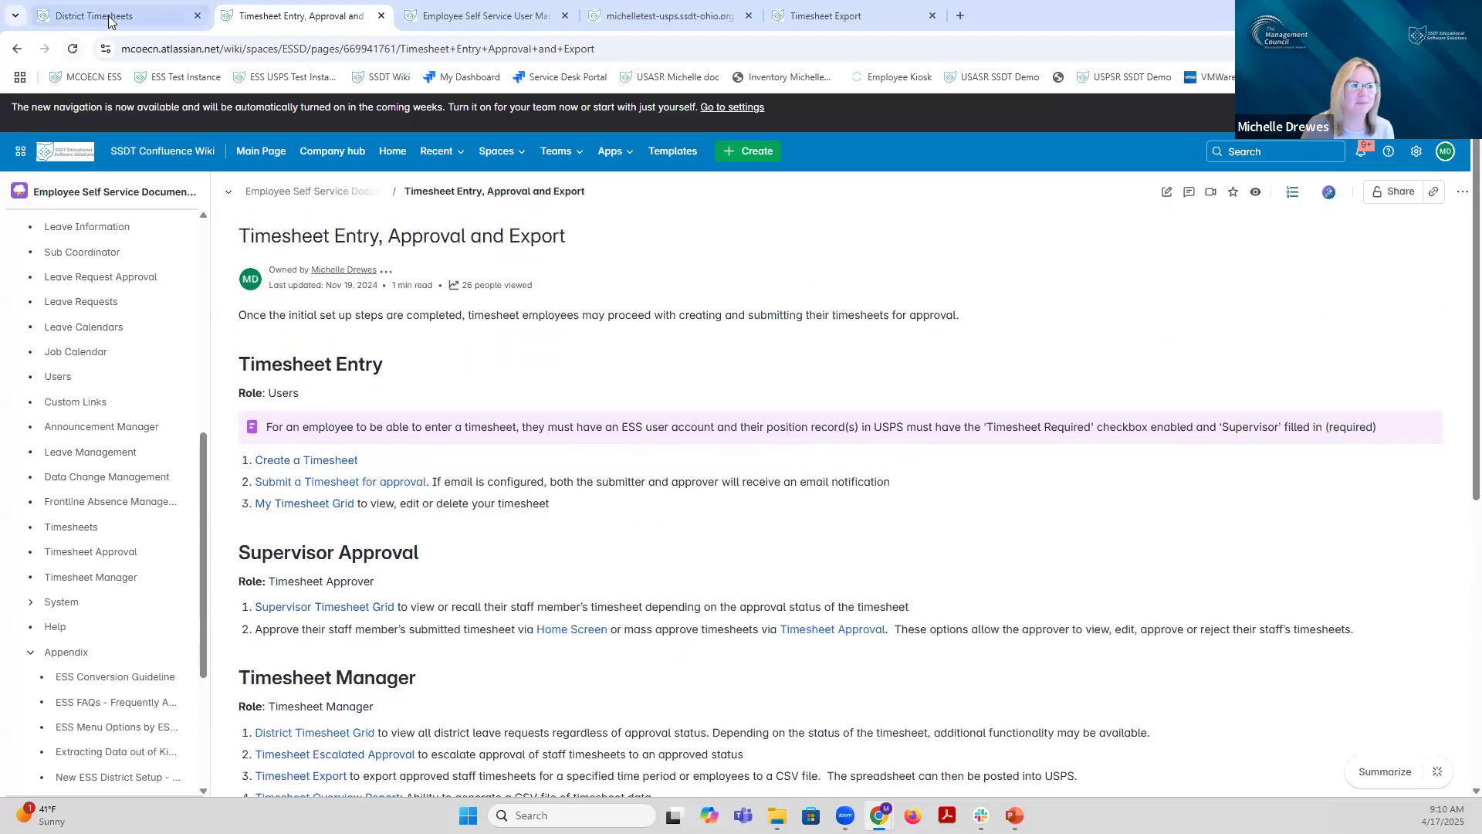
{"action": "mouse_move", "coordinate": [1014, 815]}
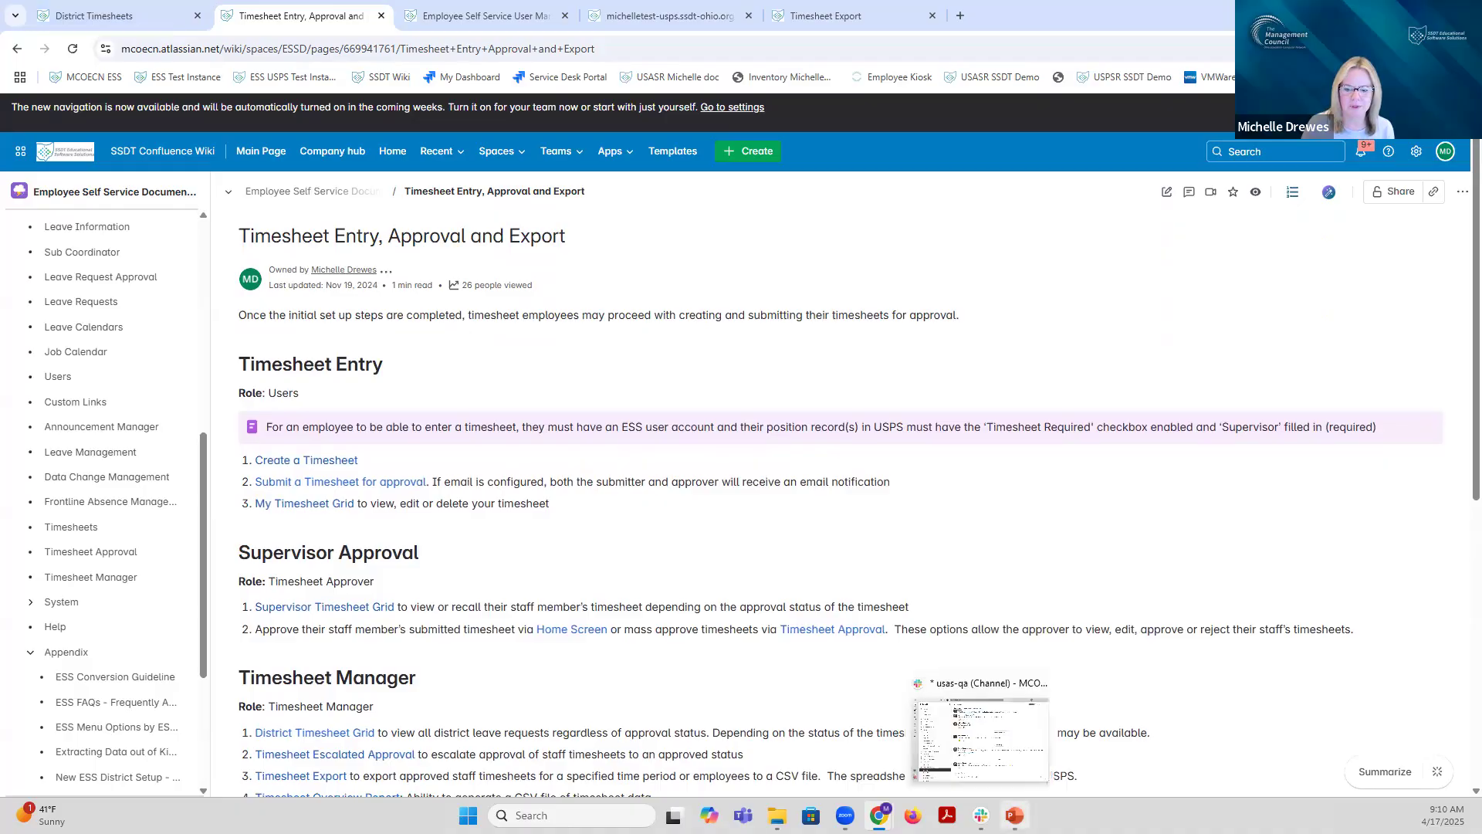
{"action": "left_click", "coordinate": [1014, 740]}
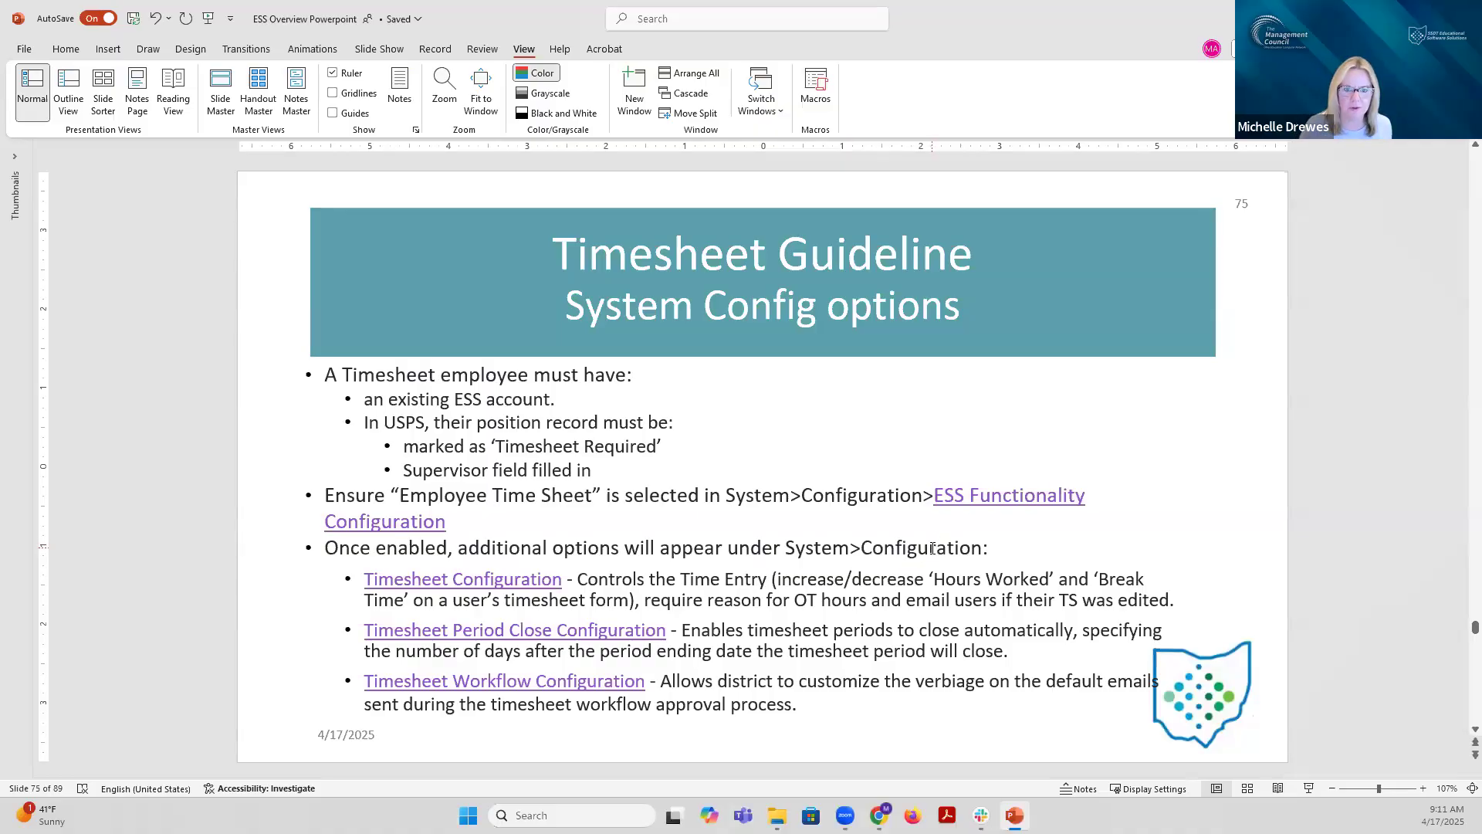
Step: Leave slide 75 and return to the Confluence Timesheet Entry, Approval and Export page
{"action": "key", "text": "alt+Tab"}
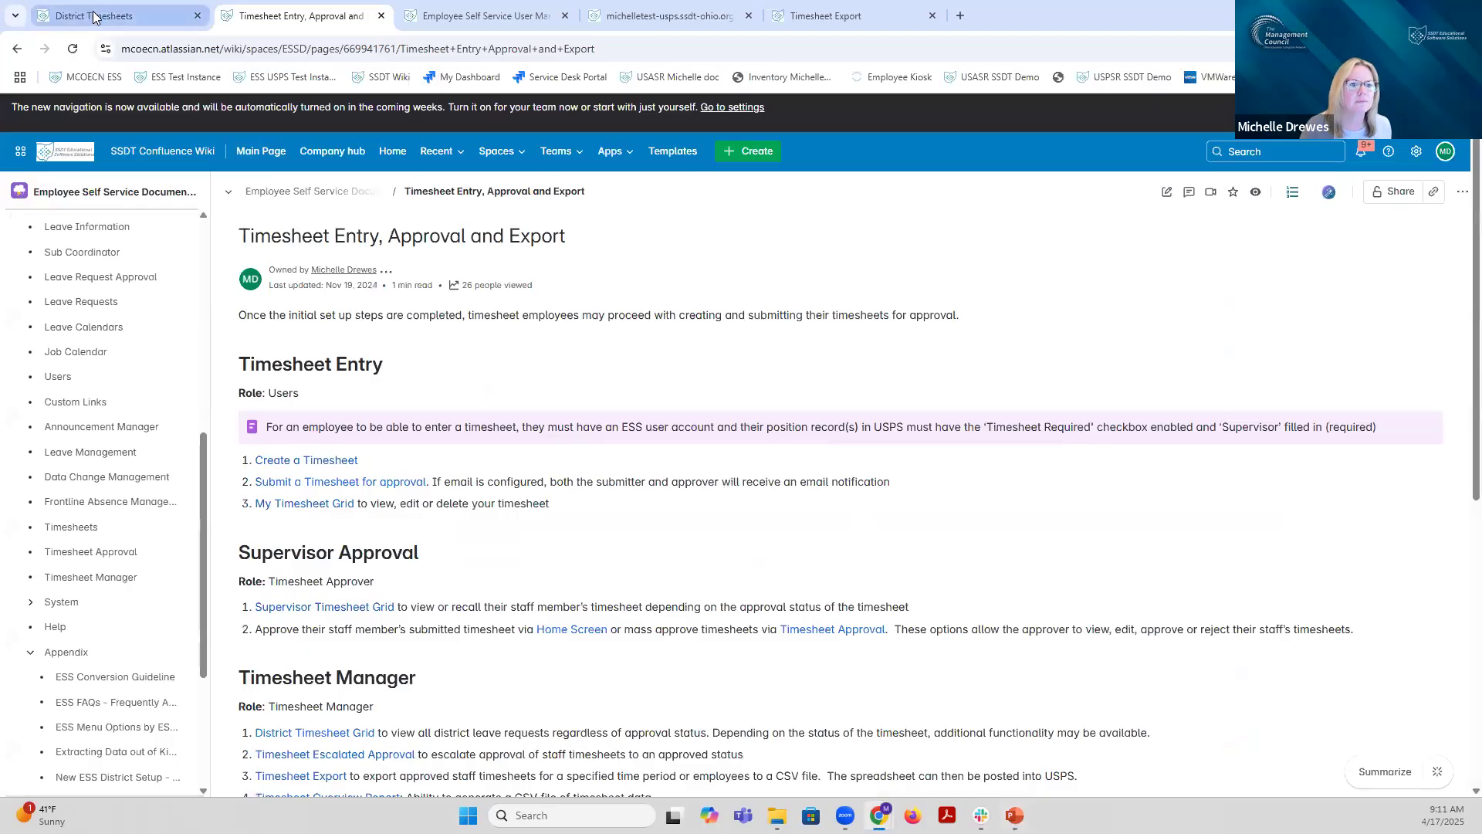
Step: Open System > Configuration and verify Employee Time Sheet is enabled in ESS Functionality Configuration
{"action": "left_click", "coordinate": [93, 16]}
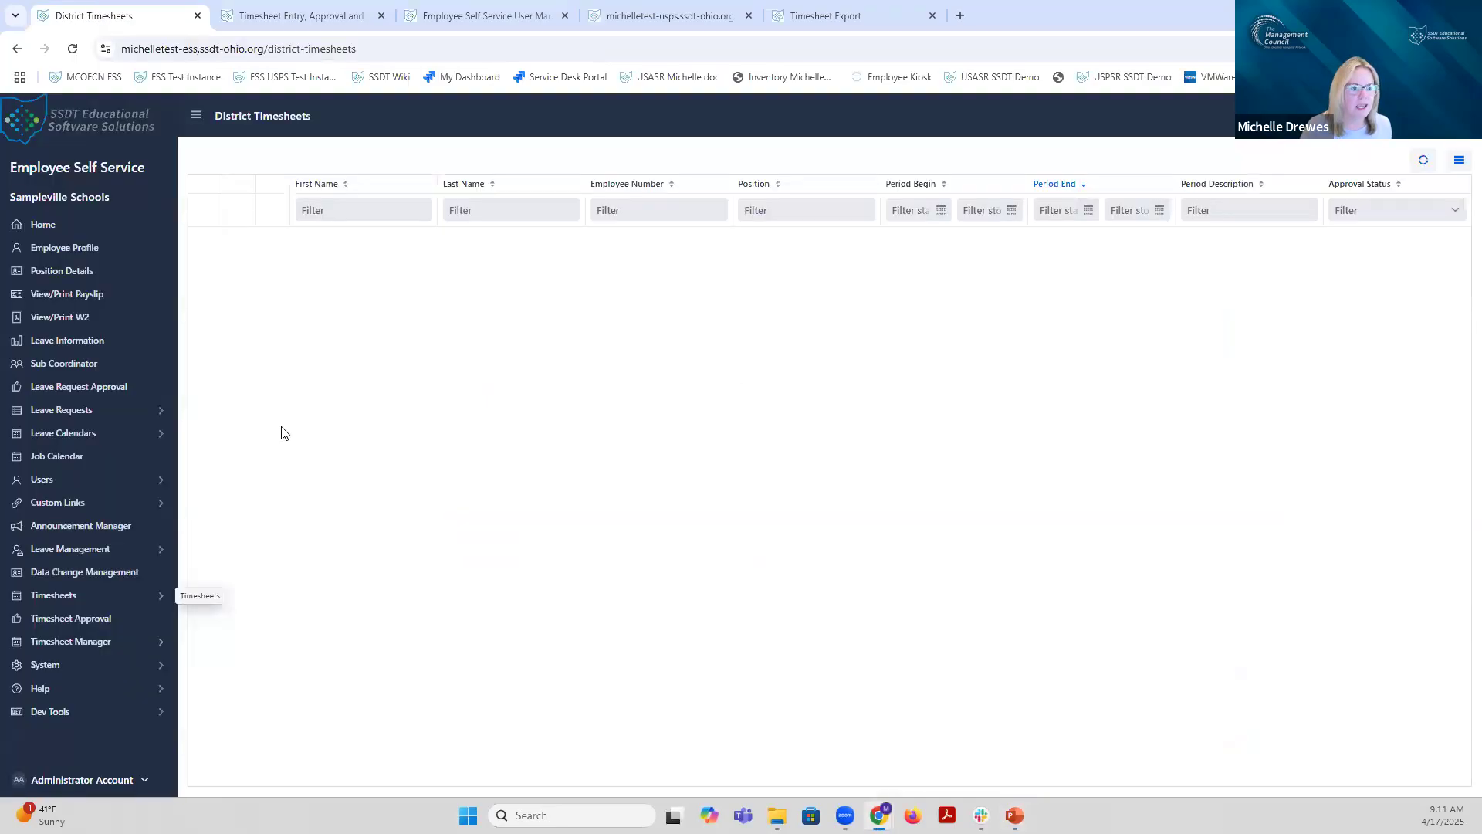
{"action": "left_click", "coordinate": [53, 666]}
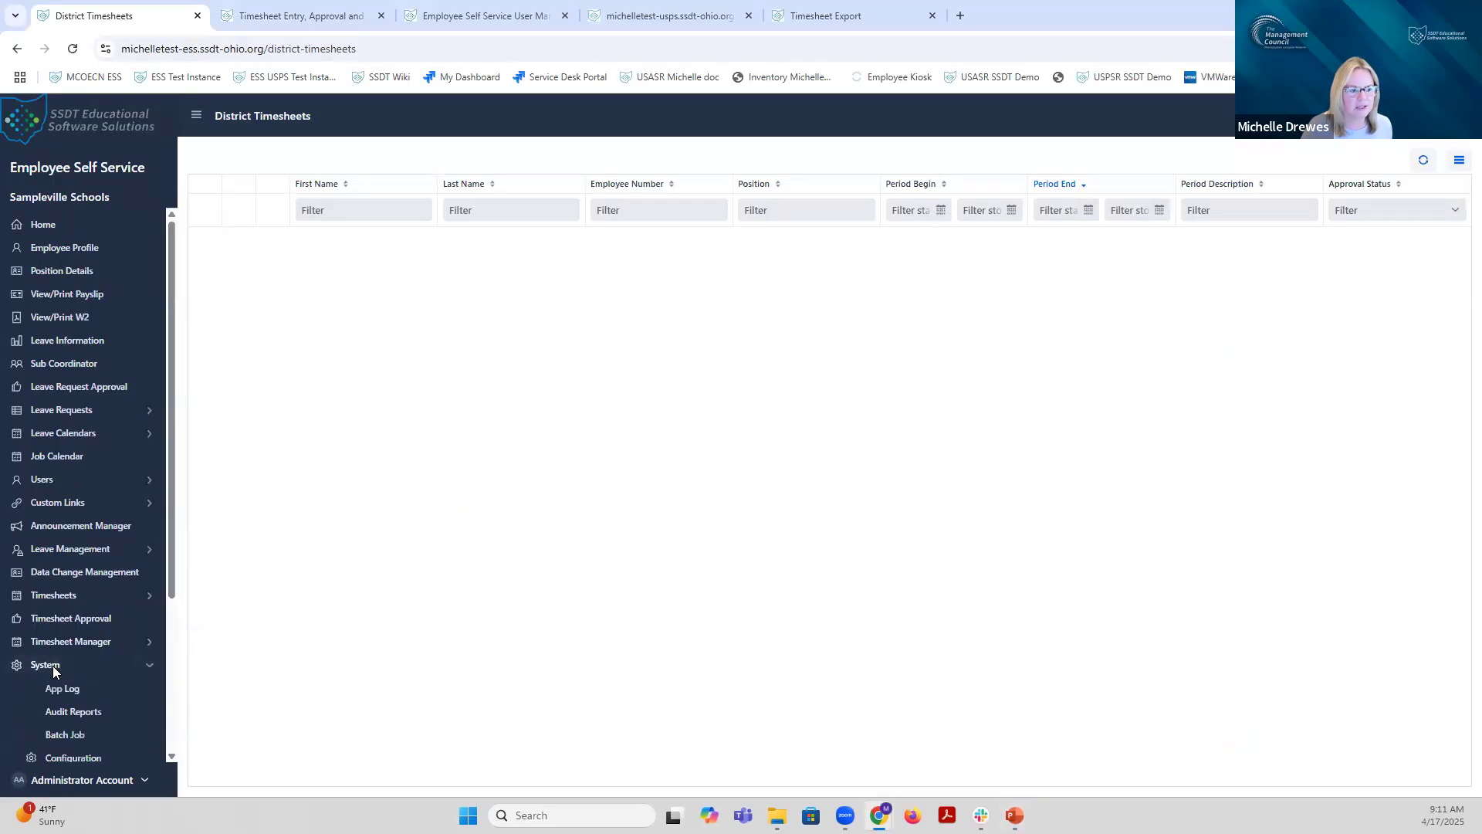
{"action": "scroll", "coordinate": [53, 665], "scroll_direction": "down", "scroll_amount": 3}
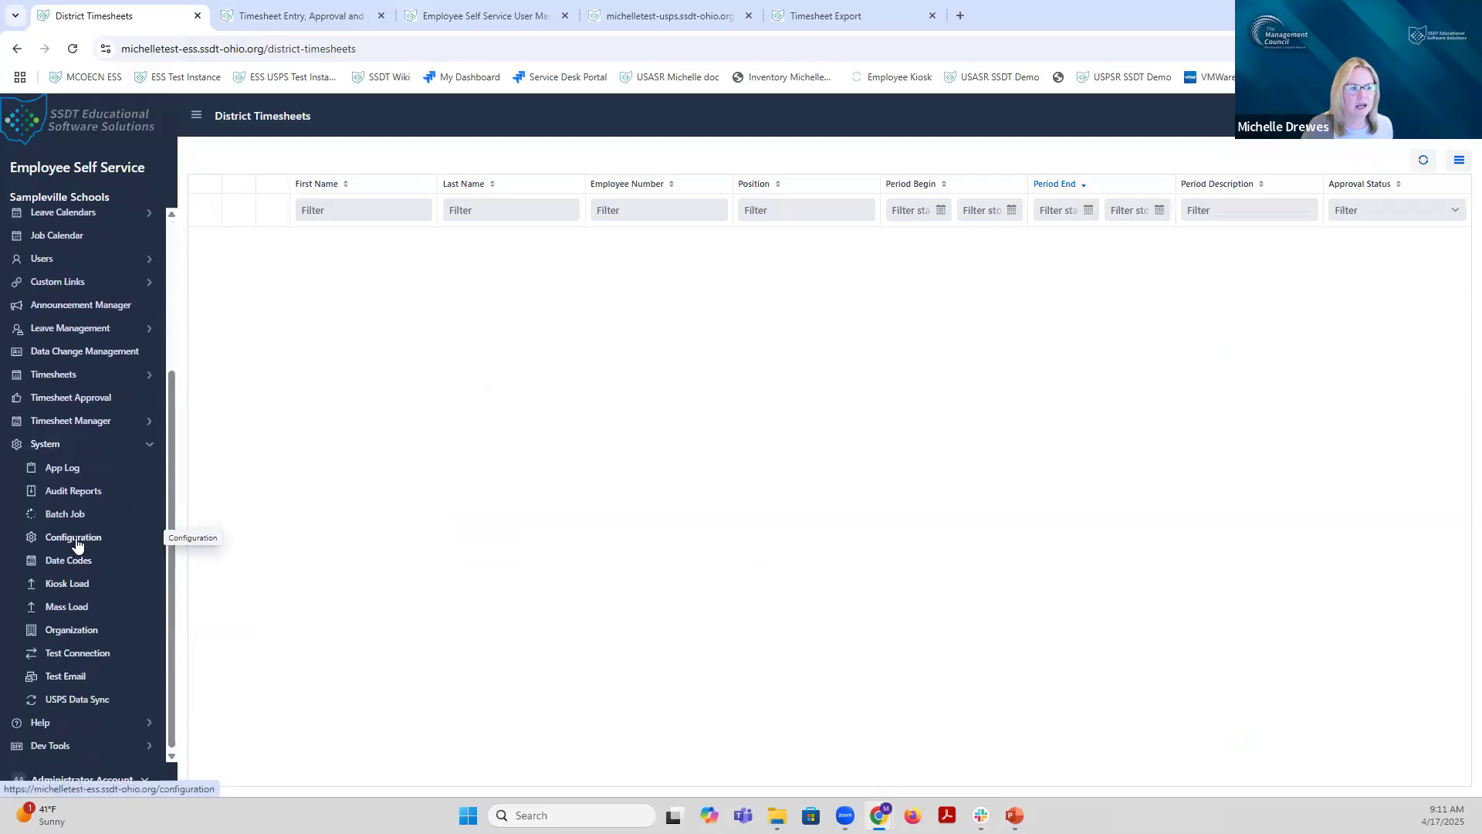
{"action": "left_click", "coordinate": [77, 544]}
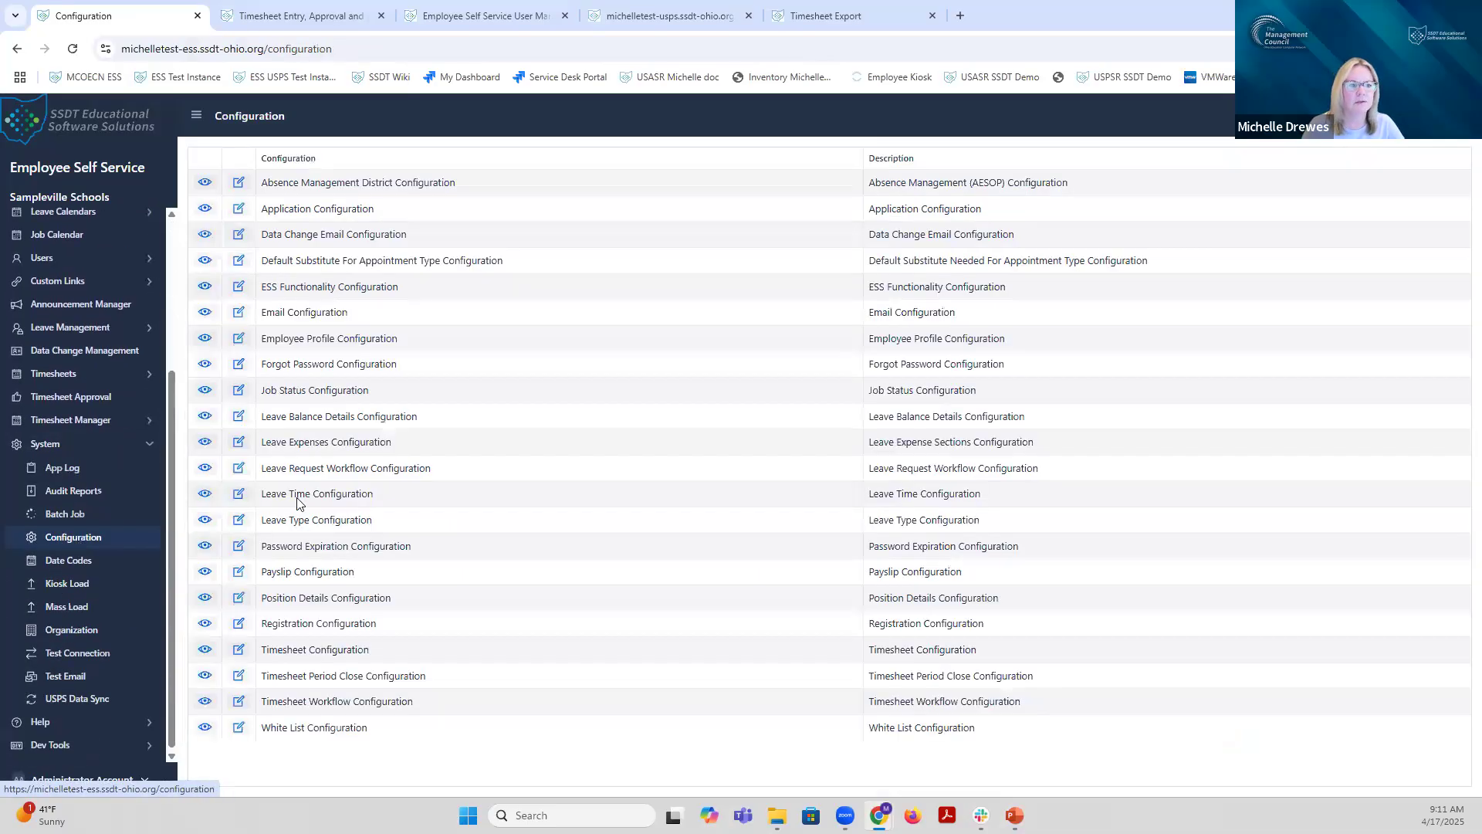
{"action": "left_click", "coordinate": [205, 286]}
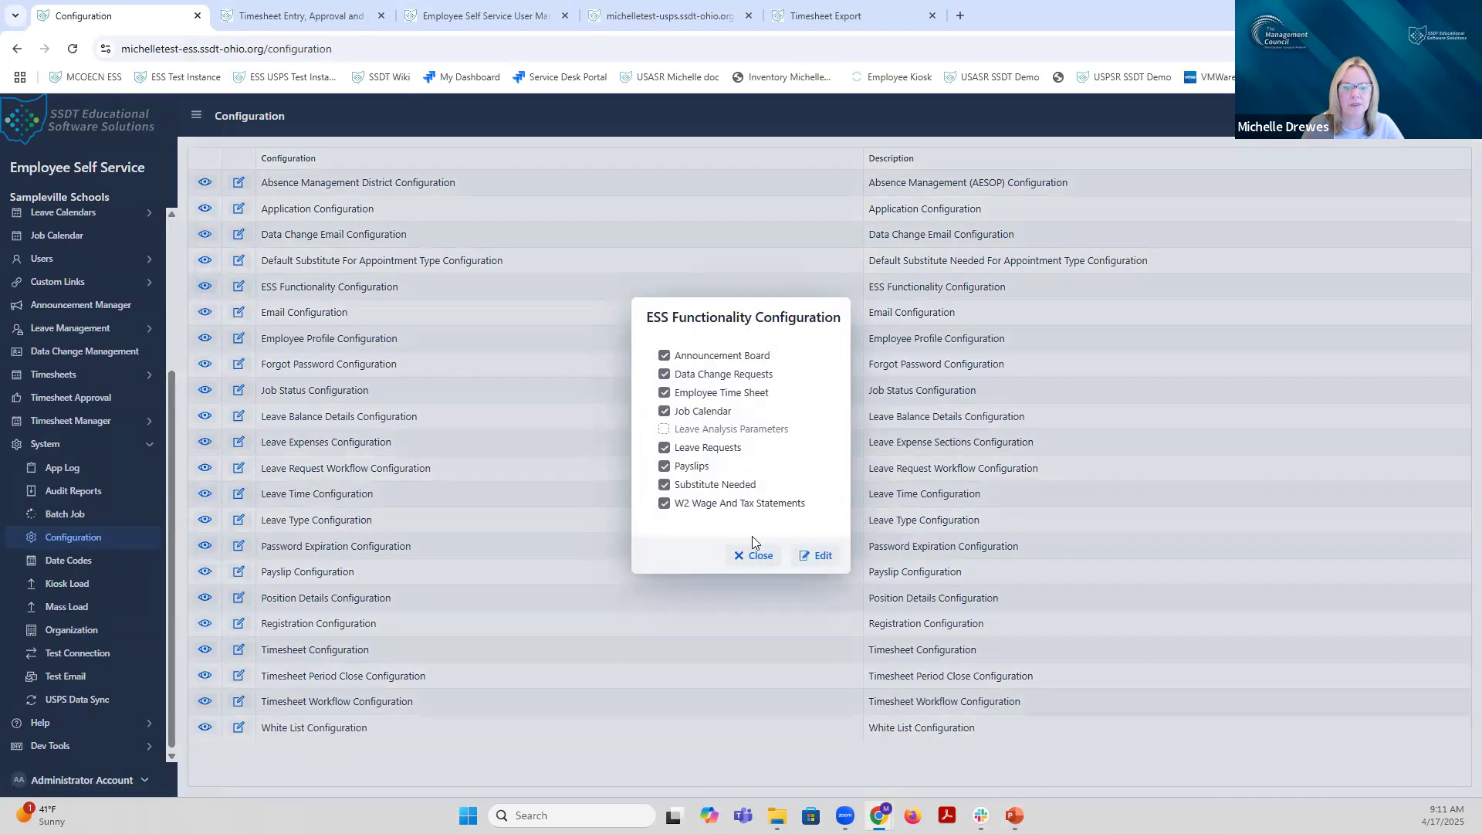
{"action": "left_click", "coordinate": [752, 556]}
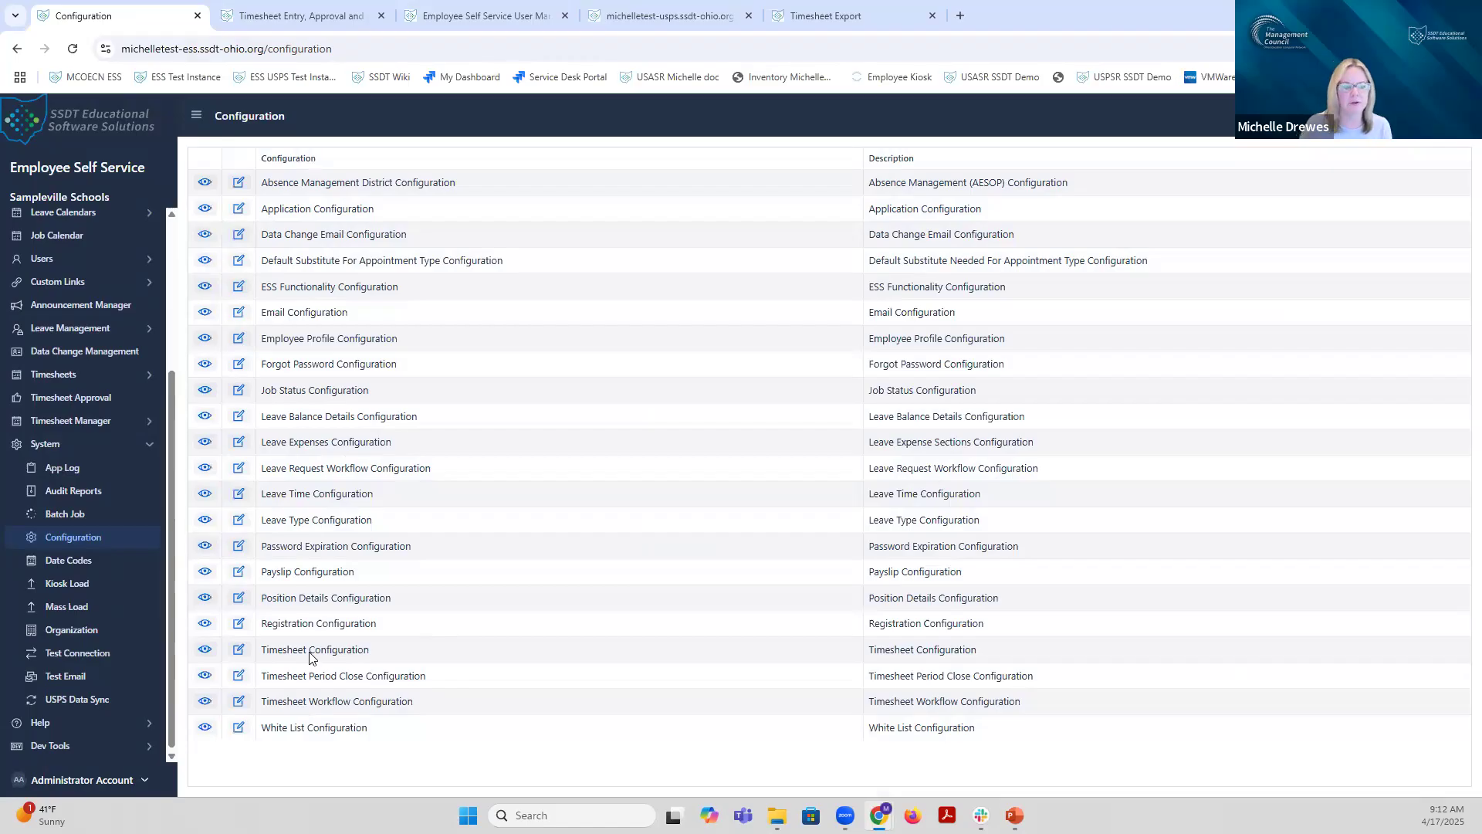
{"action": "left_click", "coordinate": [206, 650]}
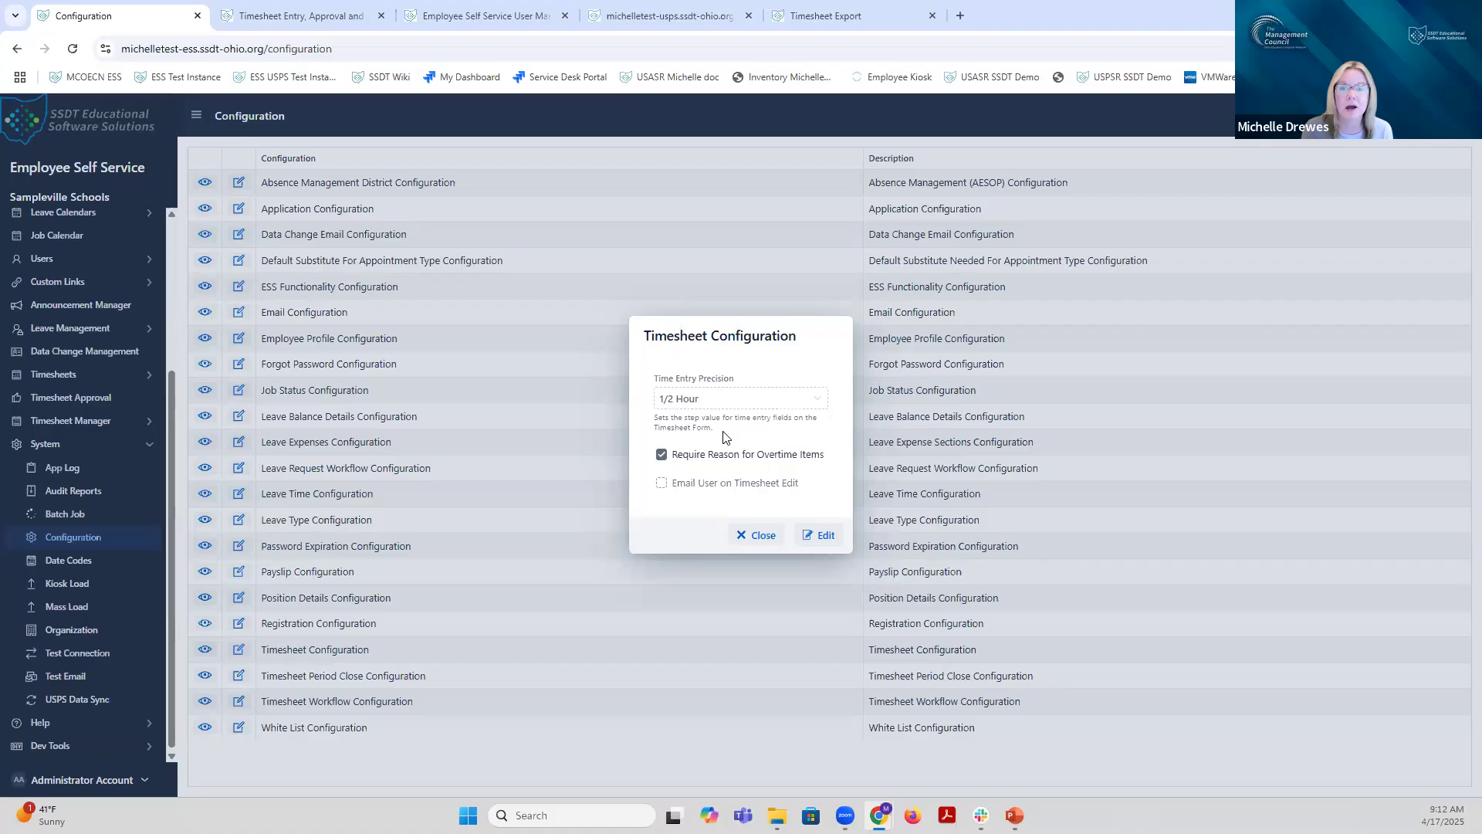
{"action": "left_click", "coordinate": [816, 543]}
{"action": "left_click", "coordinate": [815, 394]}
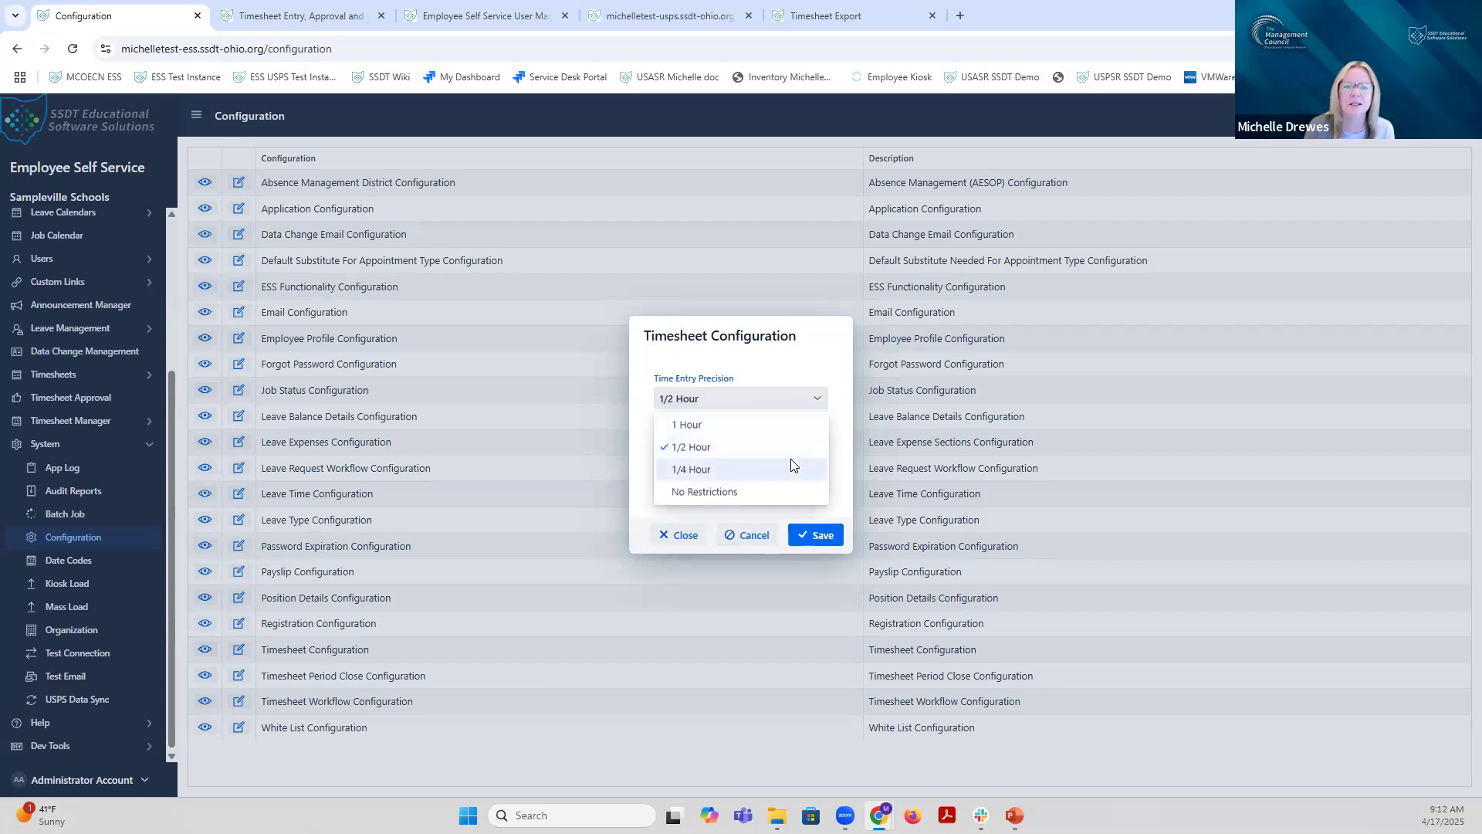
{"action": "left_click", "coordinate": [779, 366]}
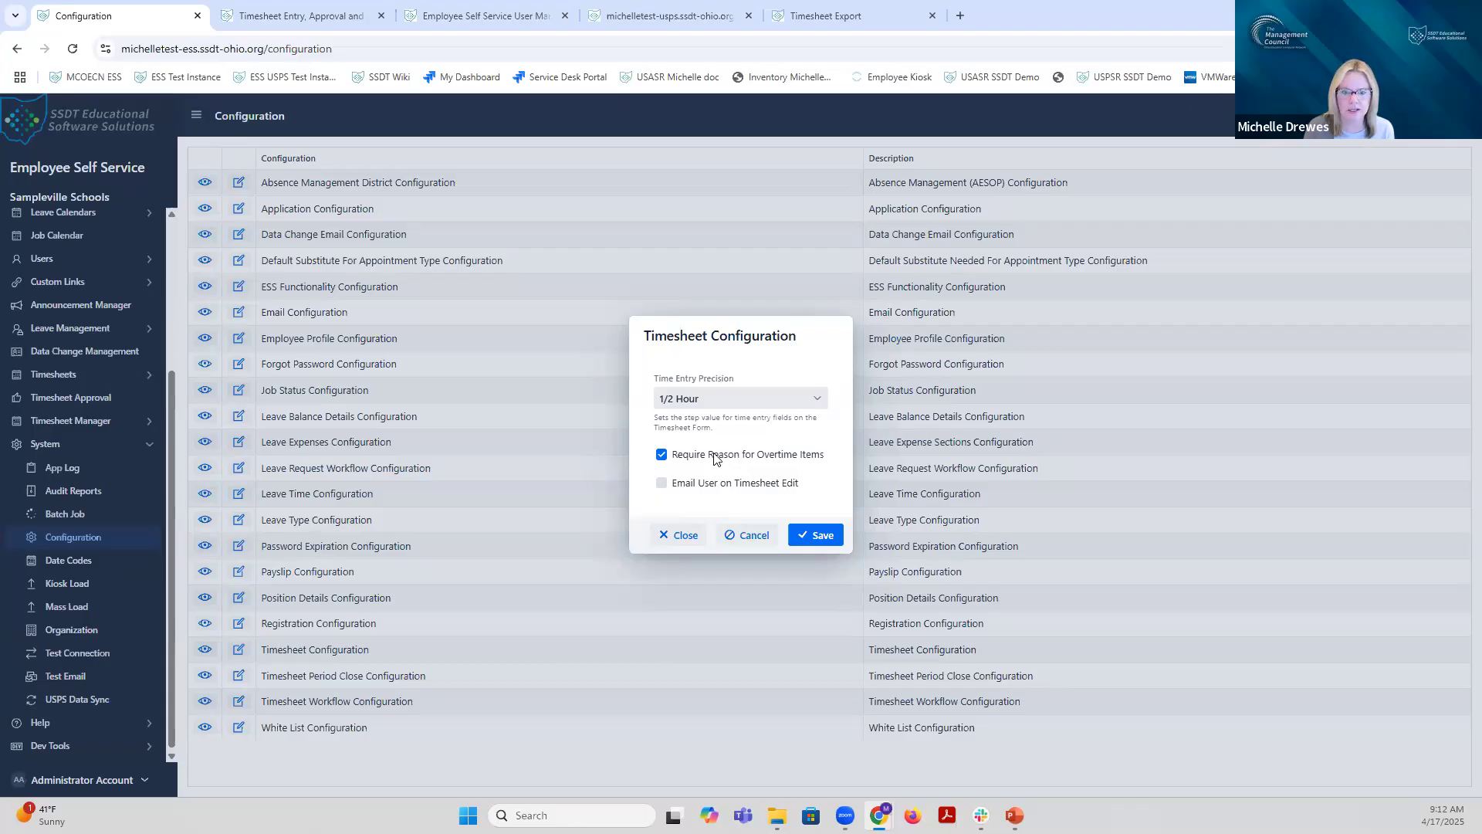
{"action": "mouse_move", "coordinate": [707, 491]}
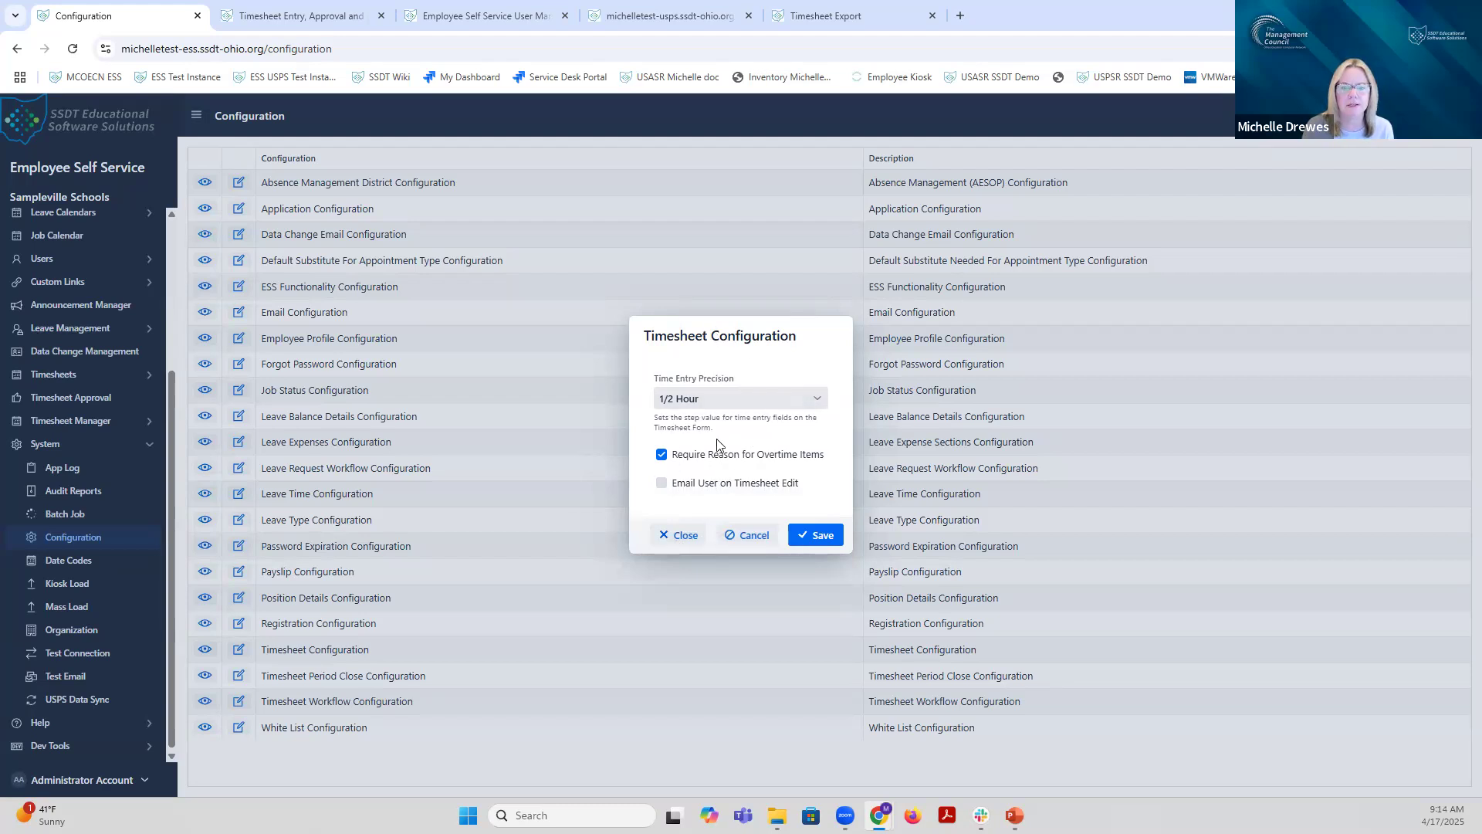
{"action": "left_click", "coordinate": [682, 534]}
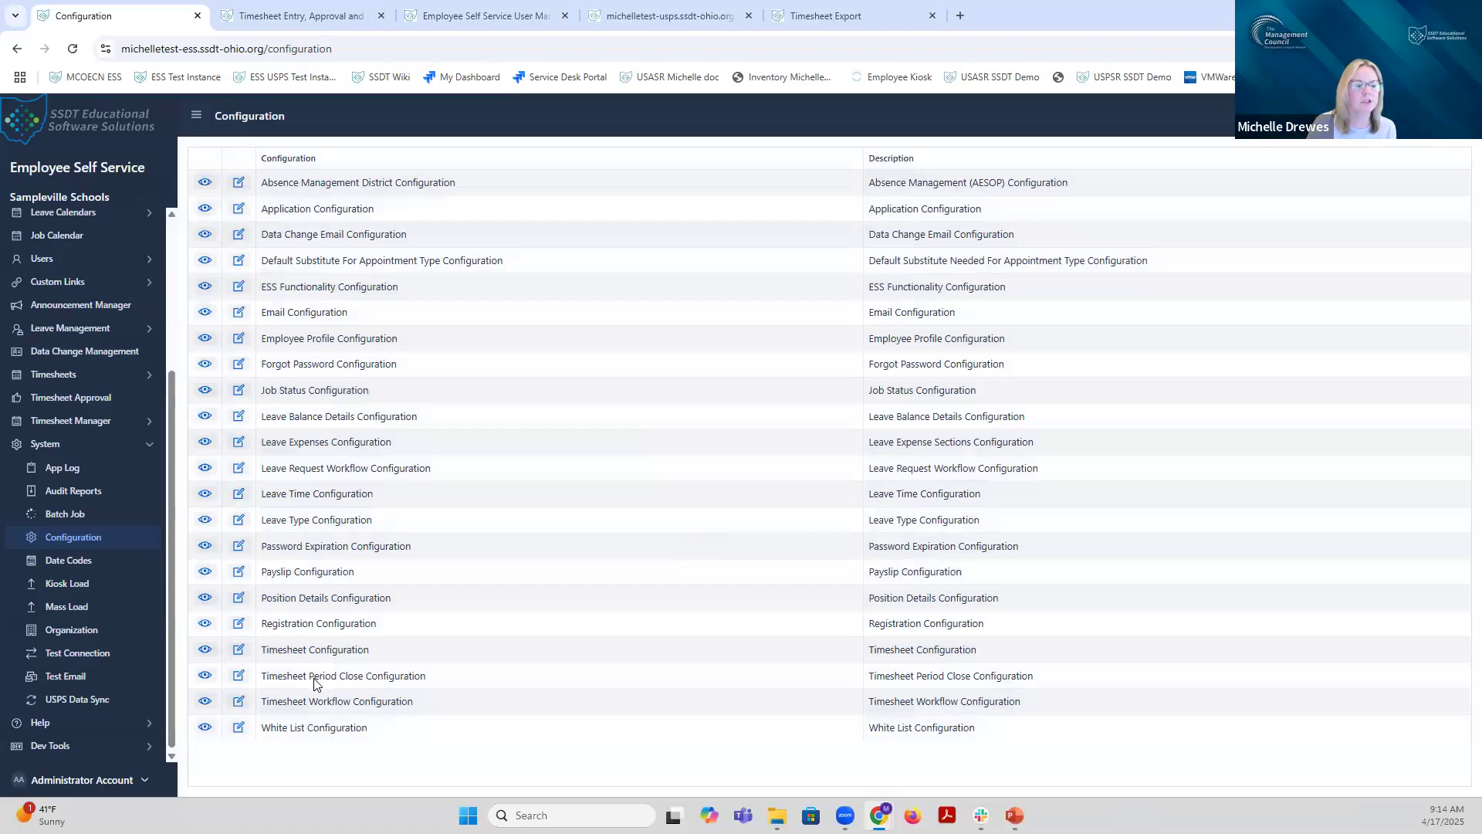
Step: Set Timesheet Period Close Configuration's Days After End Date to Close to 2, save, and close it
{"action": "left_click", "coordinate": [205, 677]}
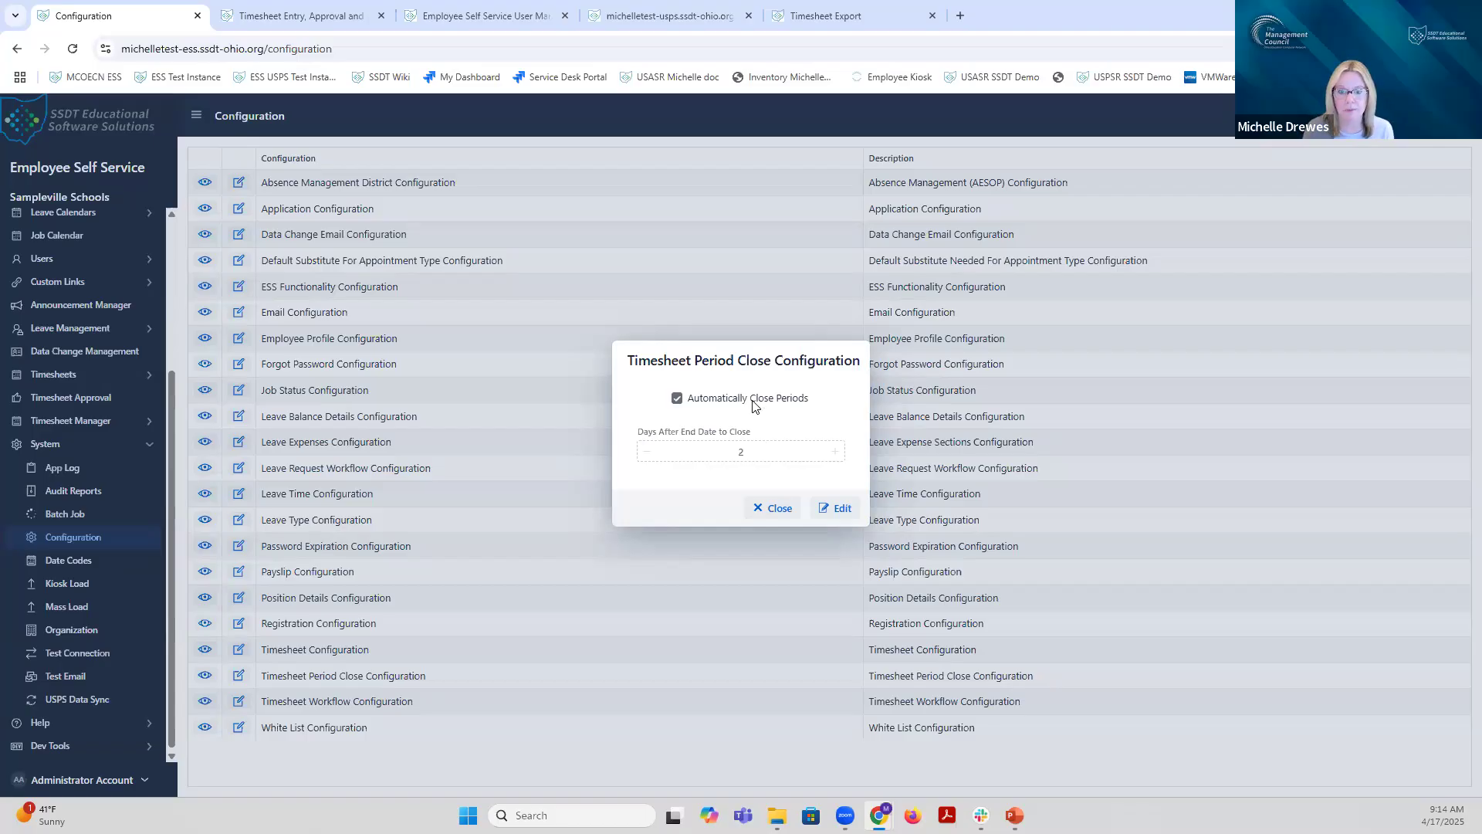
{"action": "left_click", "coordinate": [838, 512]}
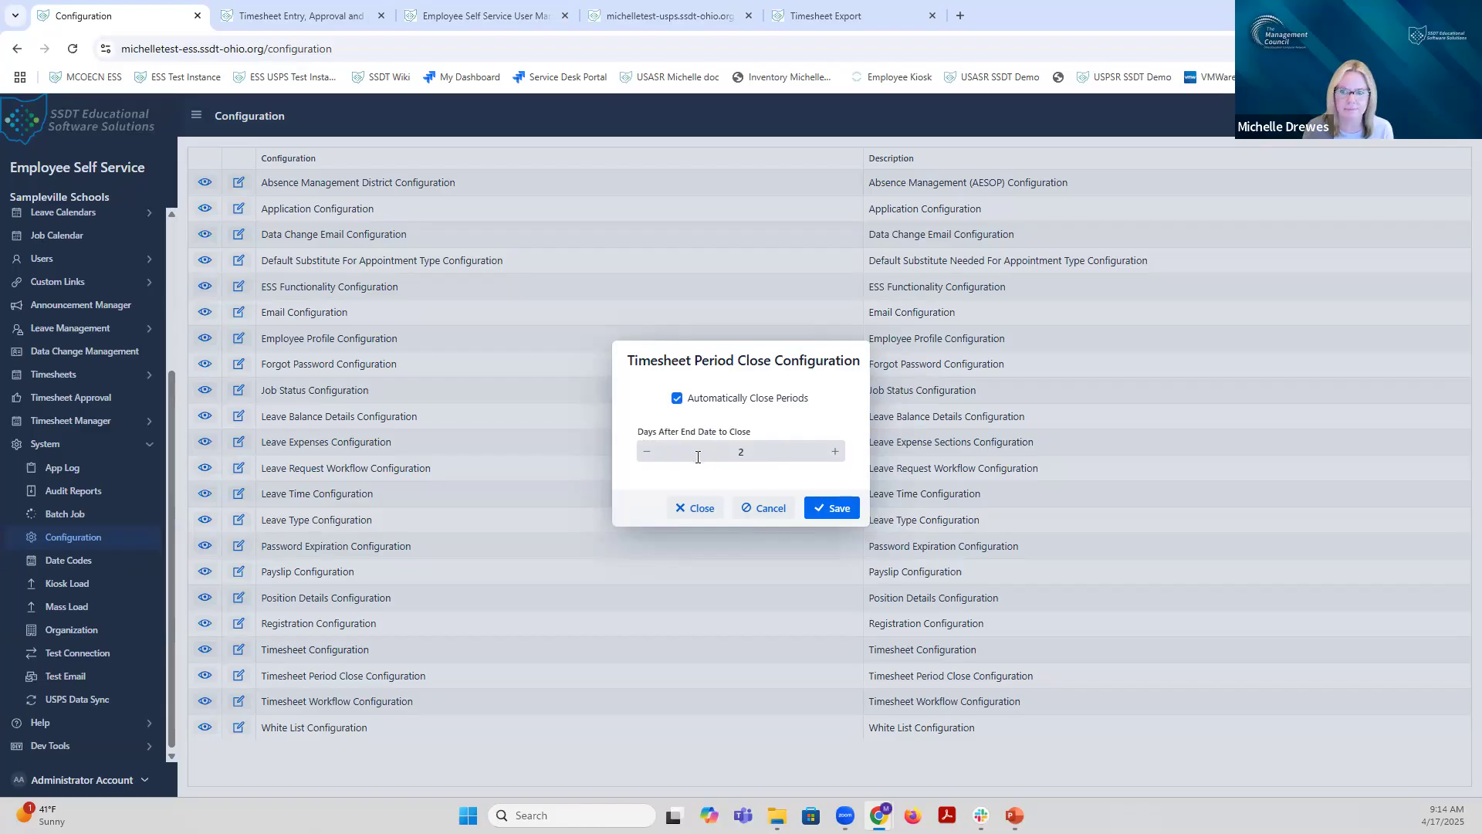
{"action": "double_click", "coordinate": [741, 451]}
{"action": "key", "text": "BackSpace"}
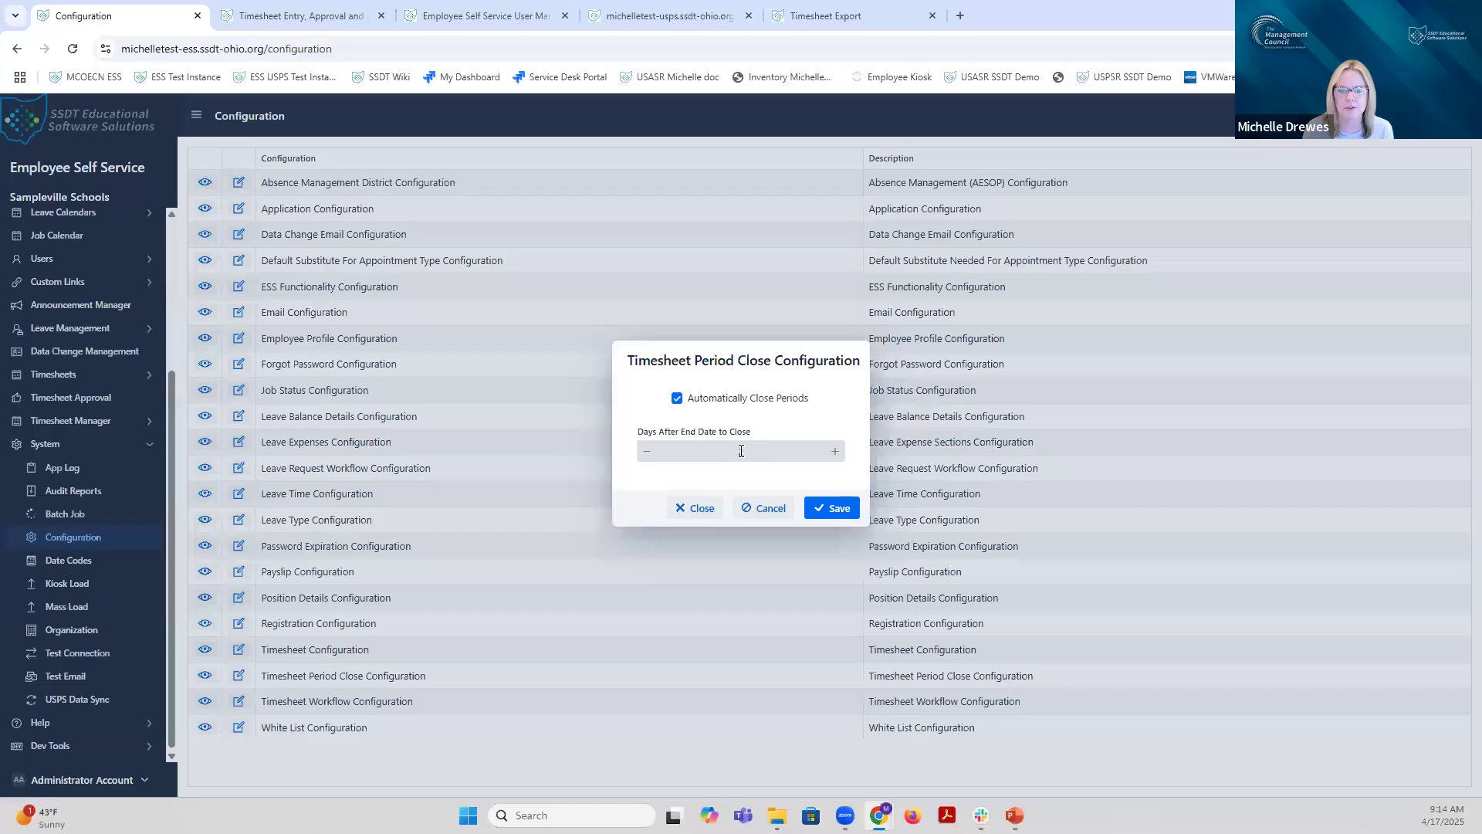
{"action": "type", "text": "2"}
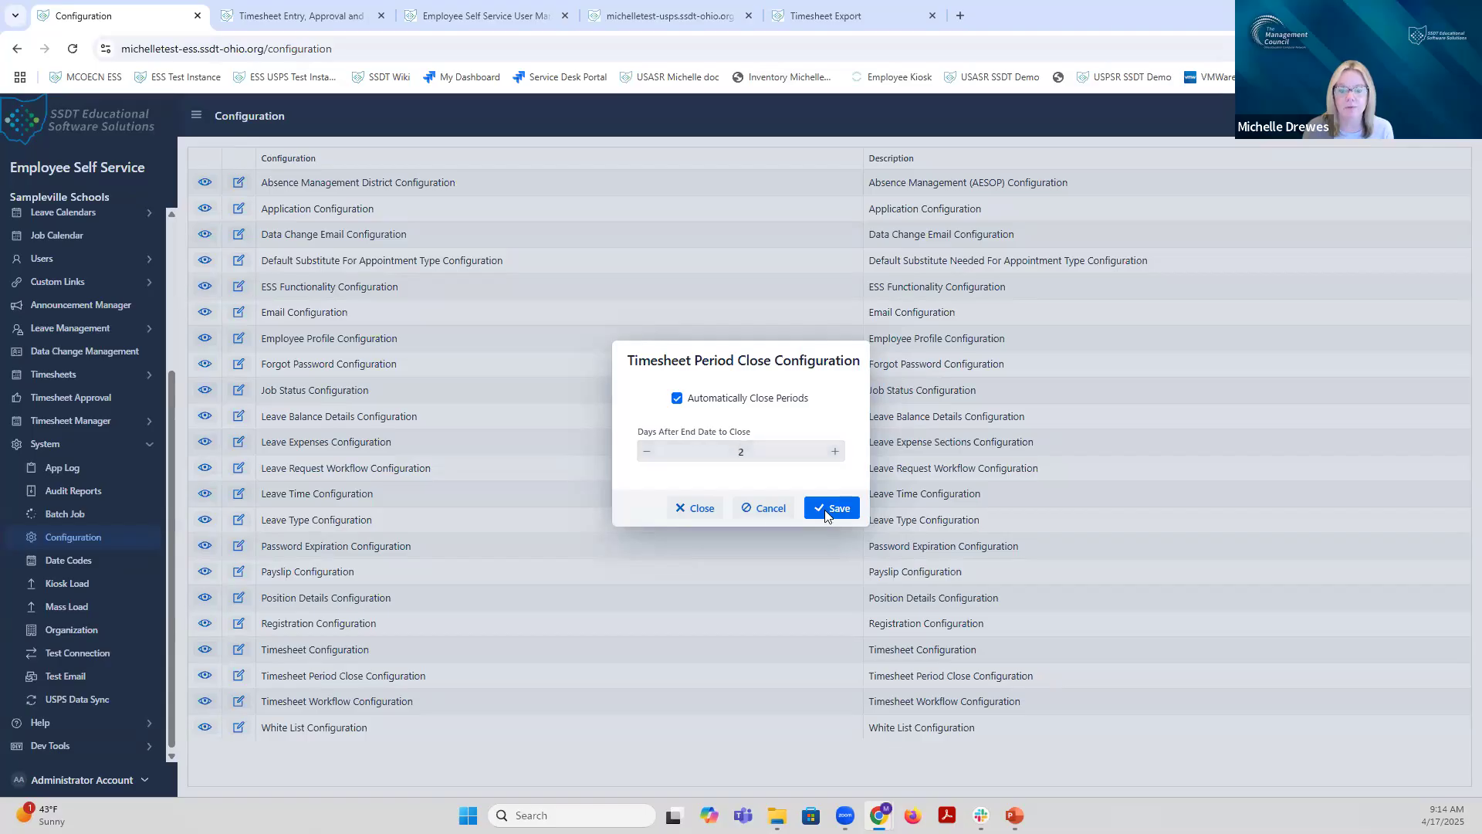
{"action": "left_click", "coordinate": [758, 511]}
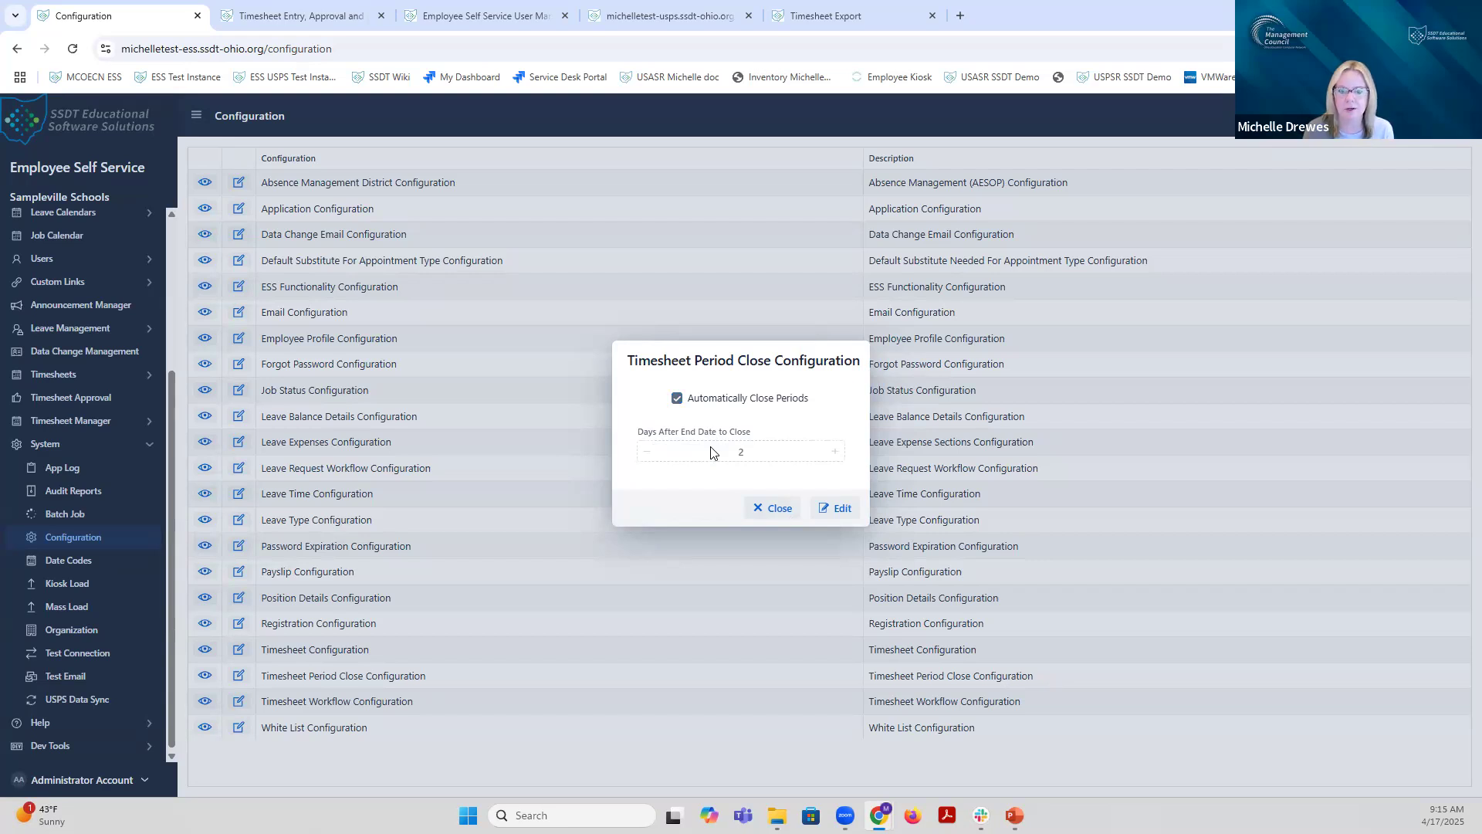
{"action": "left_click", "coordinate": [770, 510]}
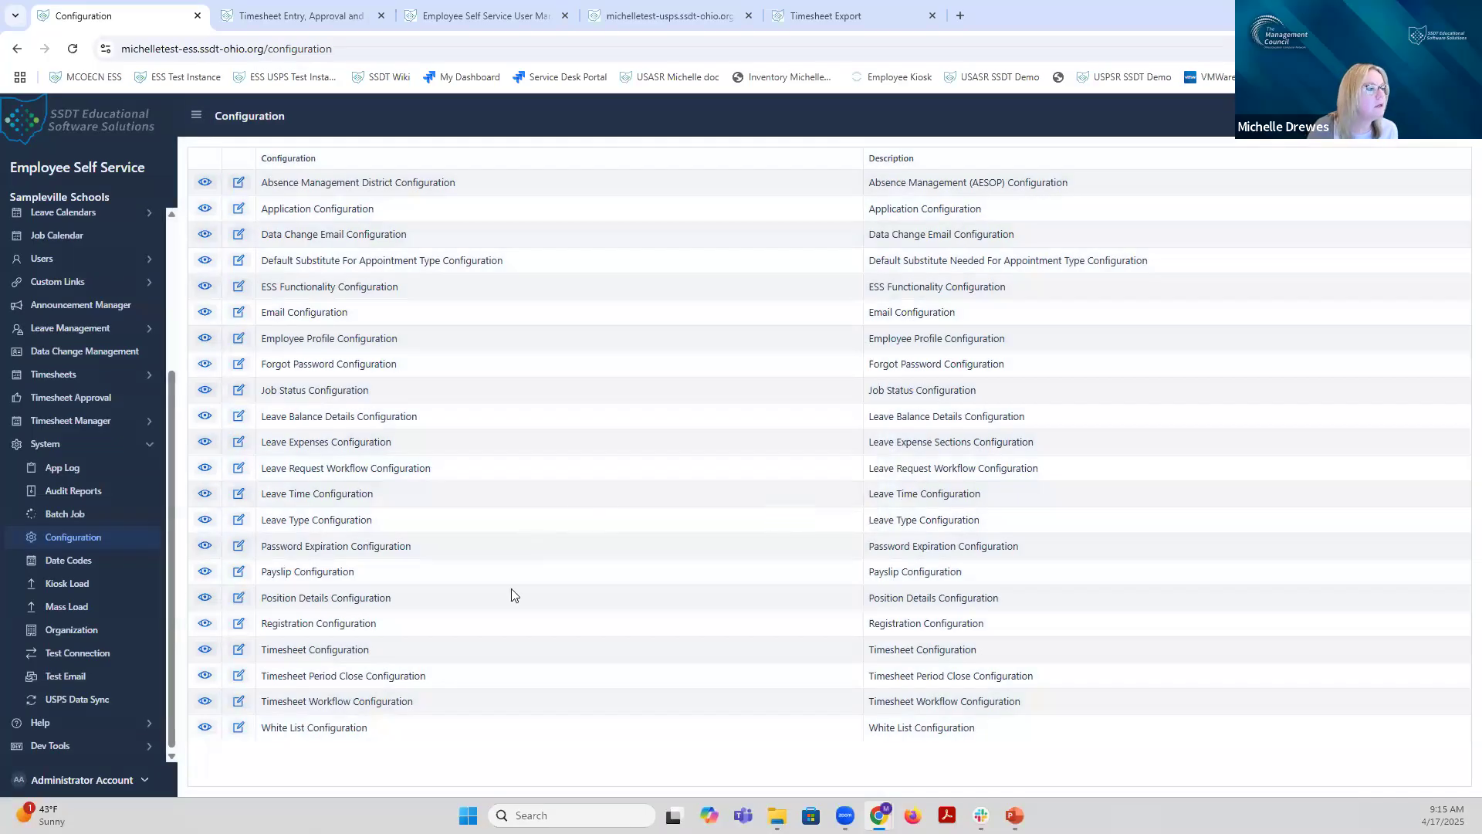
{"action": "left_click", "coordinate": [205, 703]}
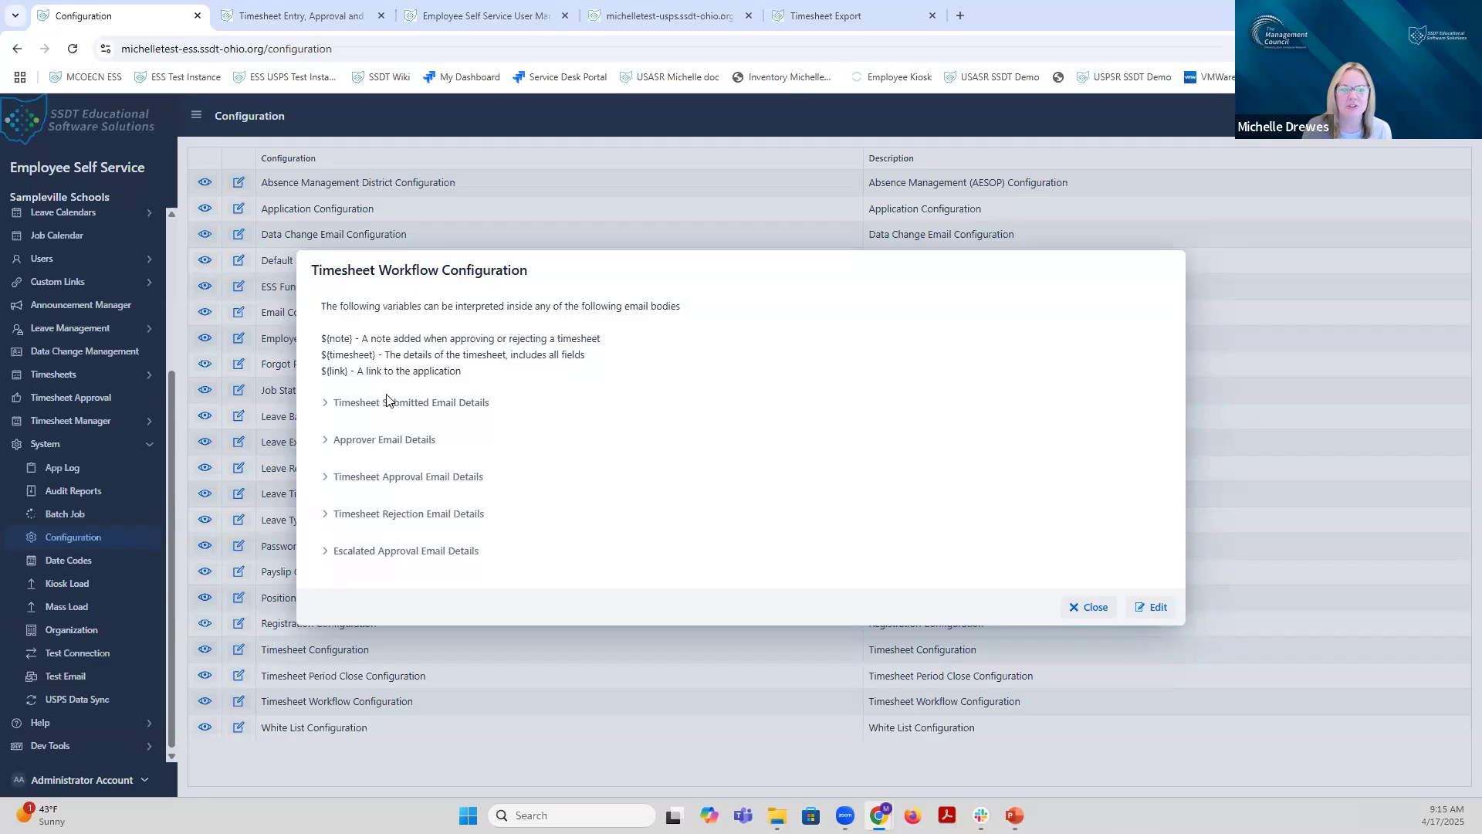
{"action": "mouse_move", "coordinate": [325, 407]}
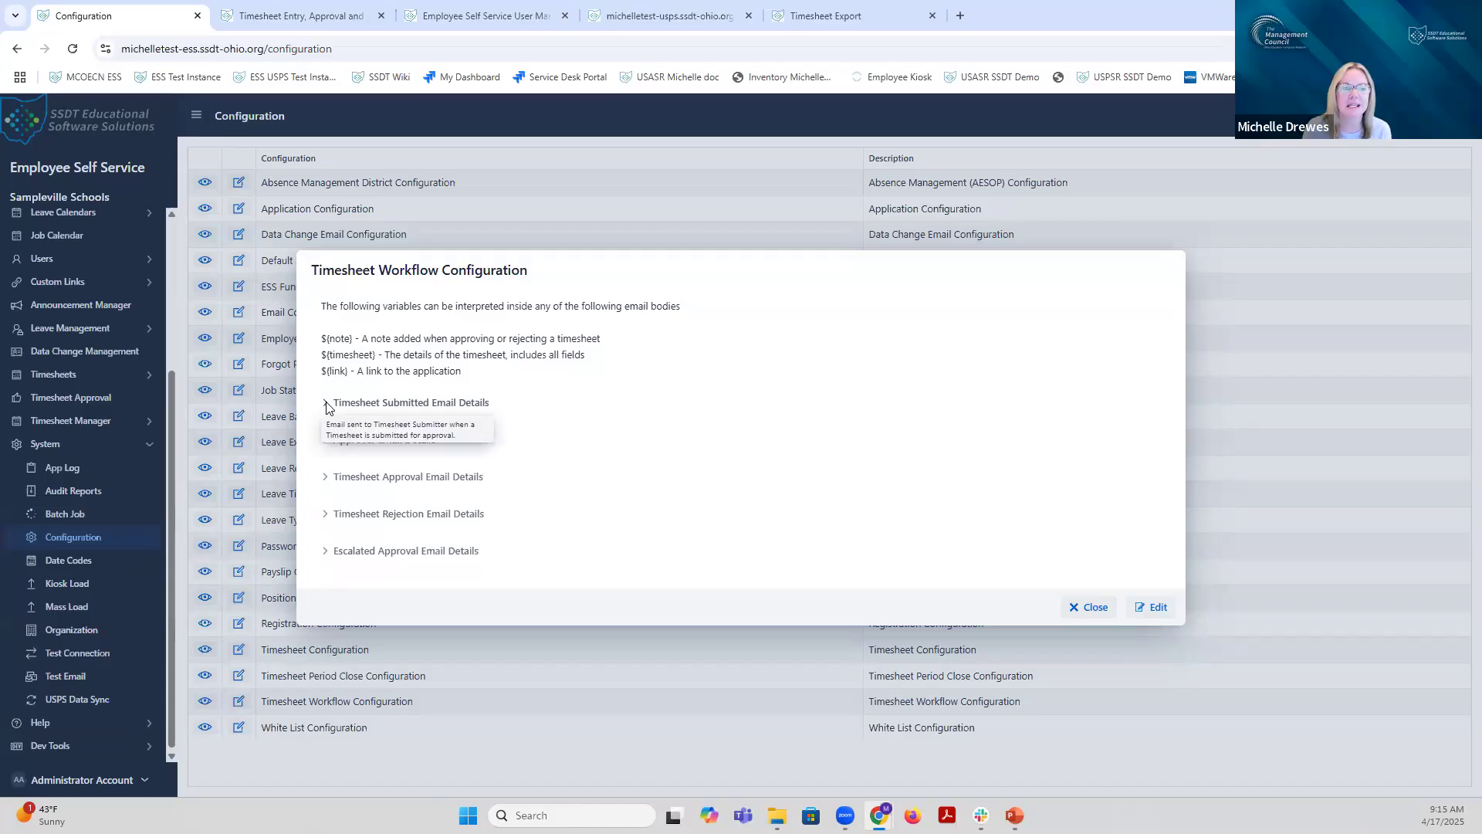
{"action": "left_click", "coordinate": [327, 405]}
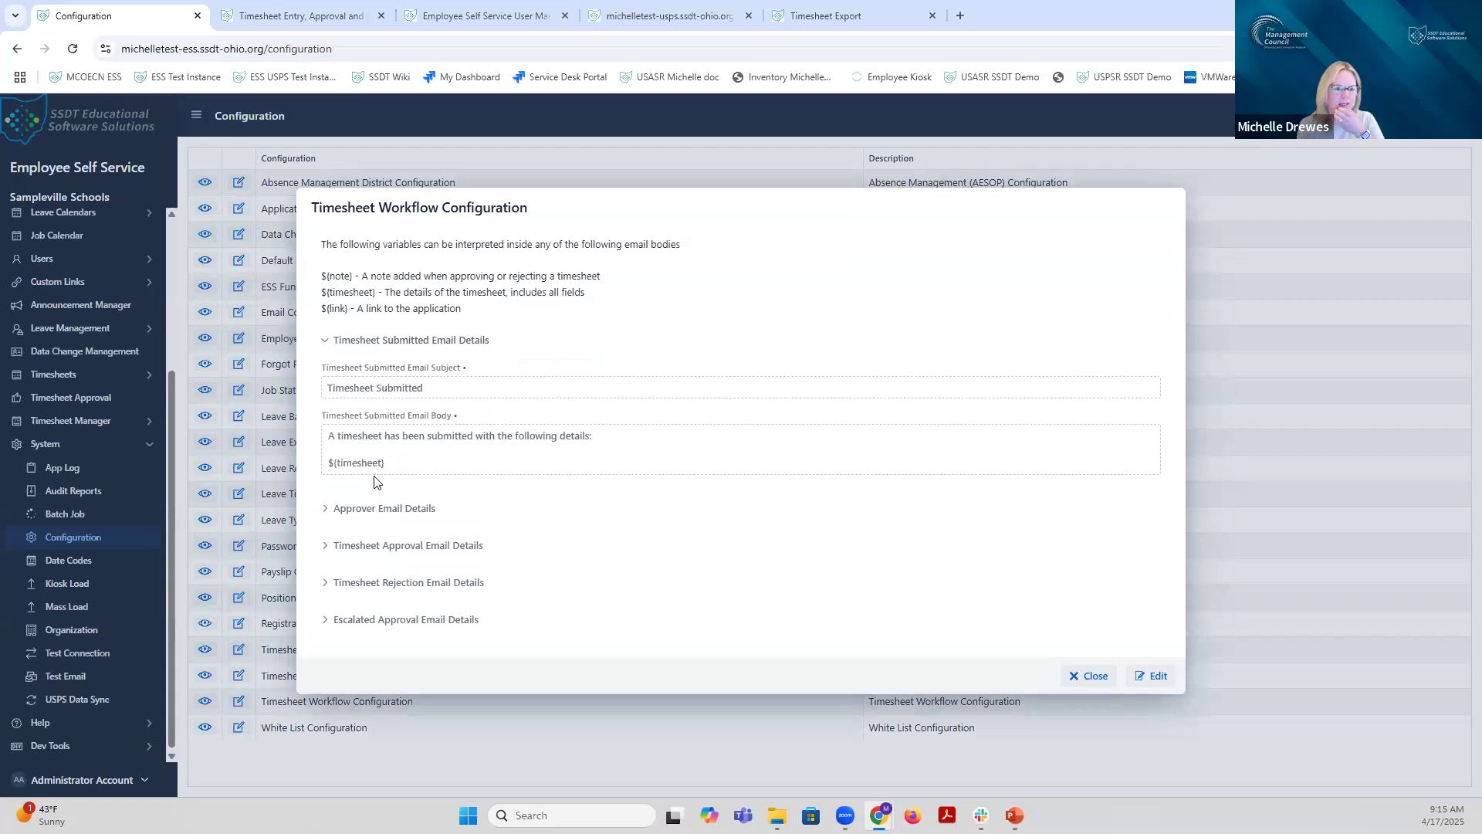
{"action": "left_click", "coordinate": [330, 513]}
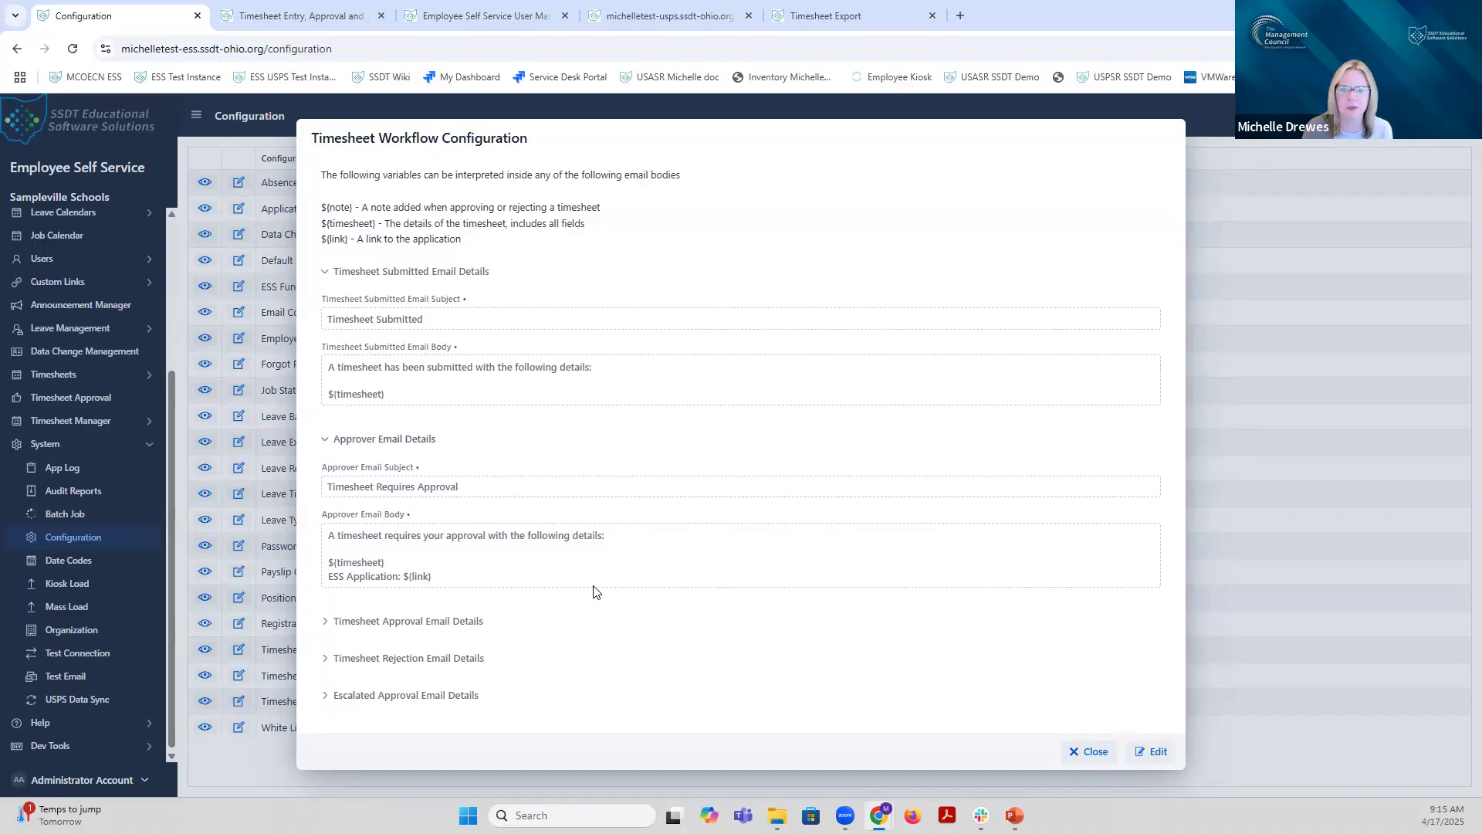
{"action": "left_click", "coordinate": [1075, 760]}
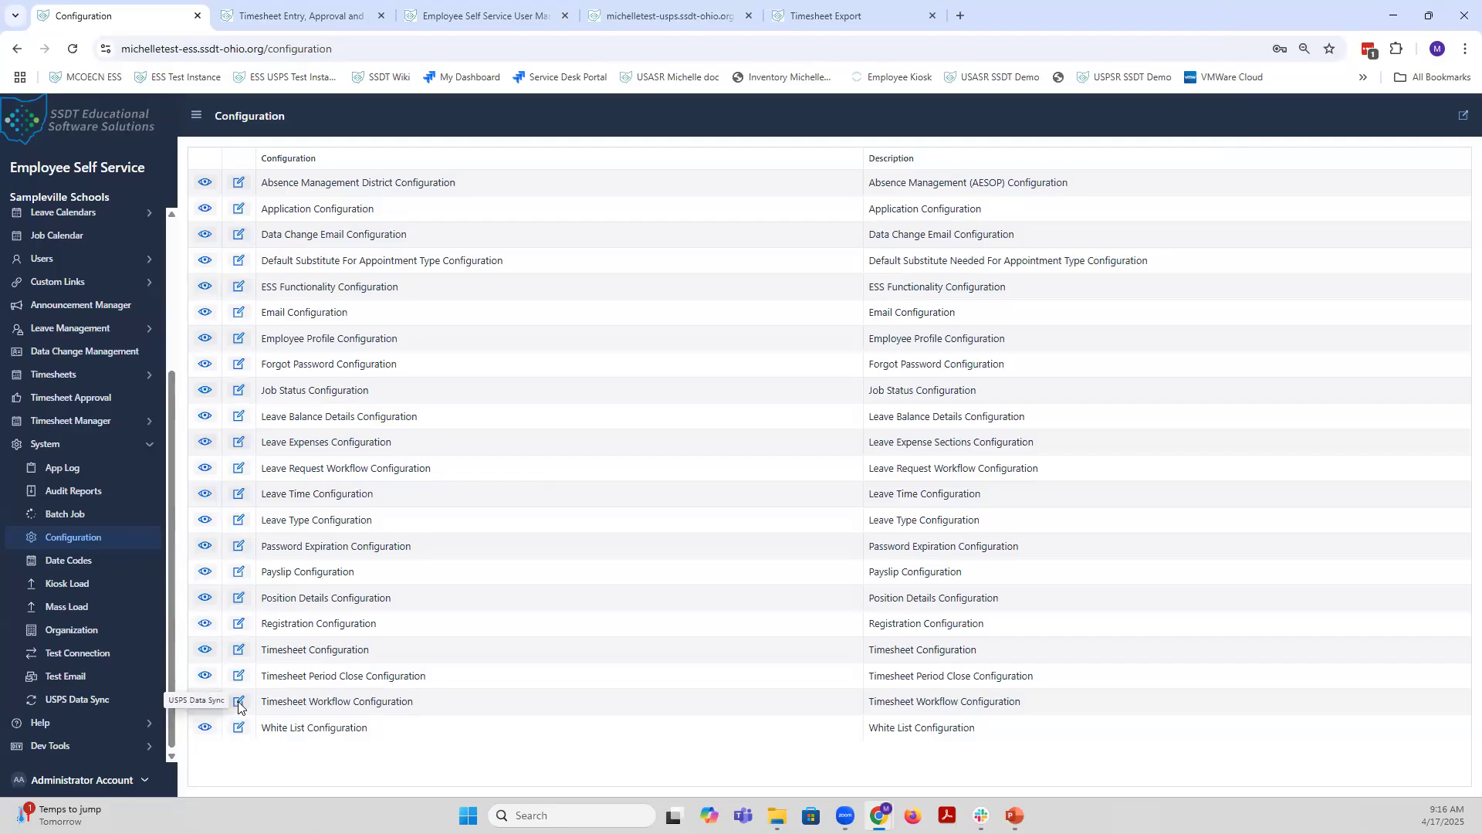
{"action": "left_click", "coordinate": [238, 701]}
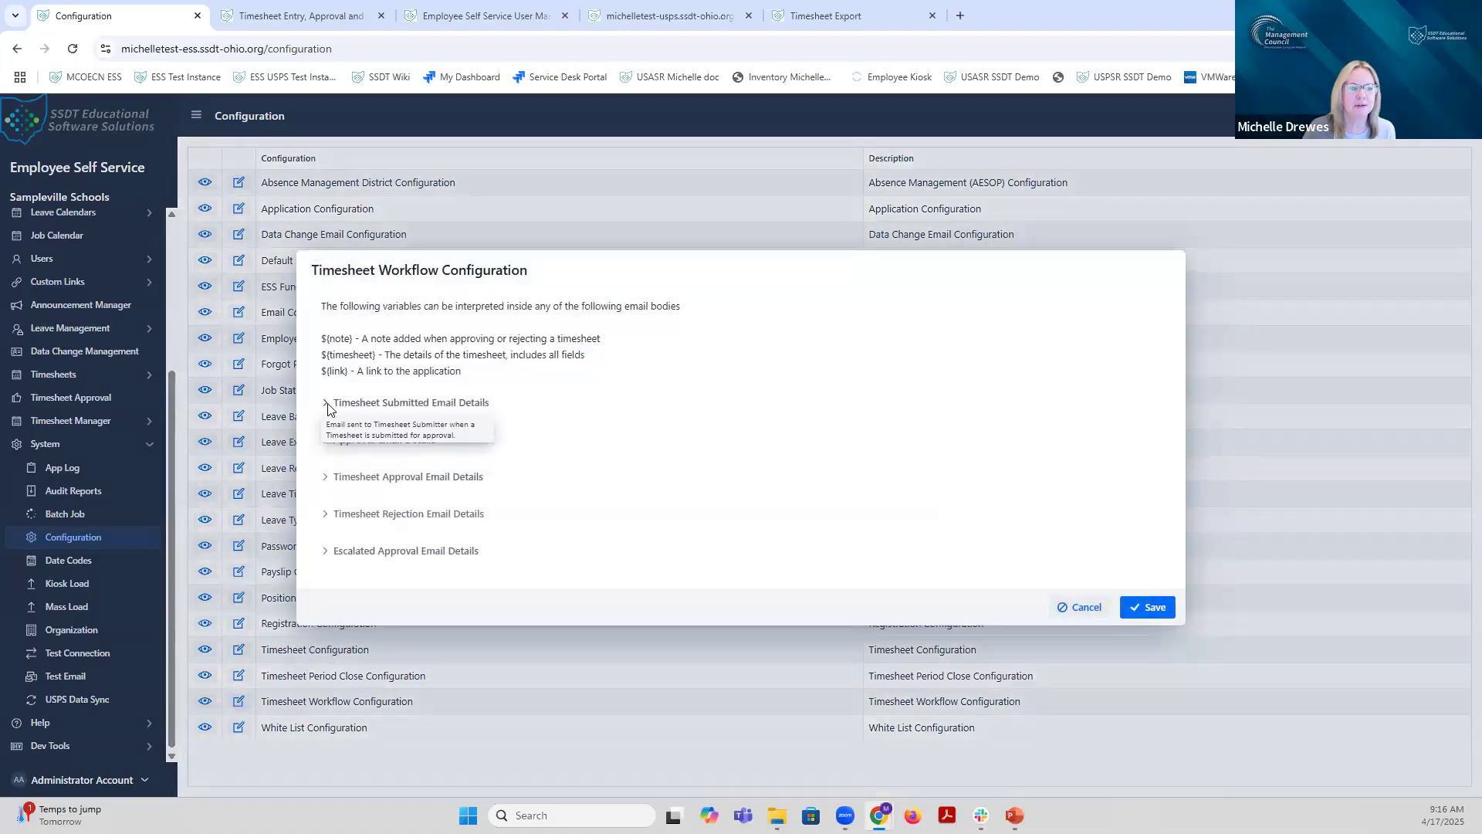
{"action": "left_click", "coordinate": [328, 405]}
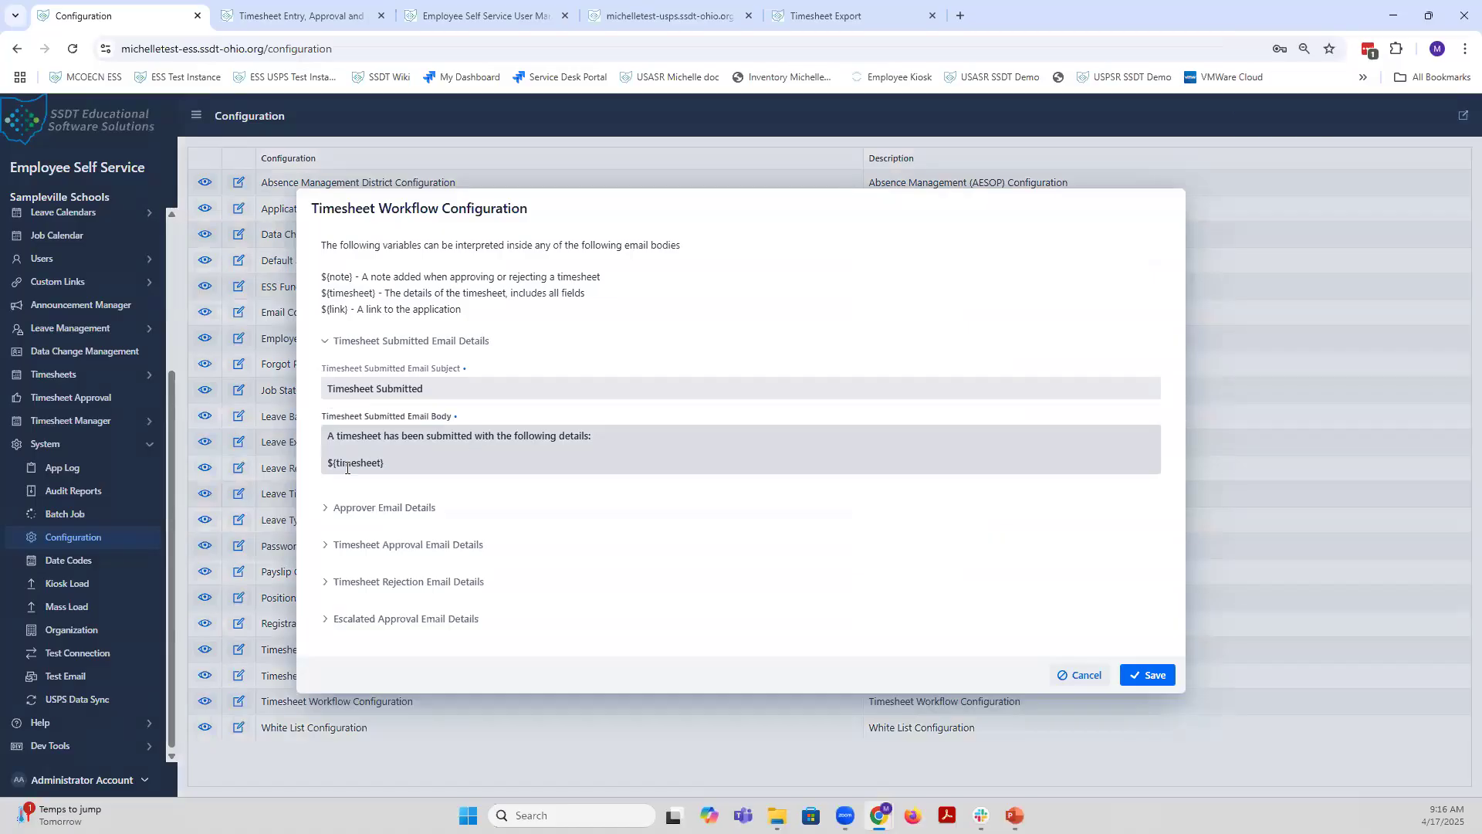
{"action": "left_click", "coordinate": [597, 437]}
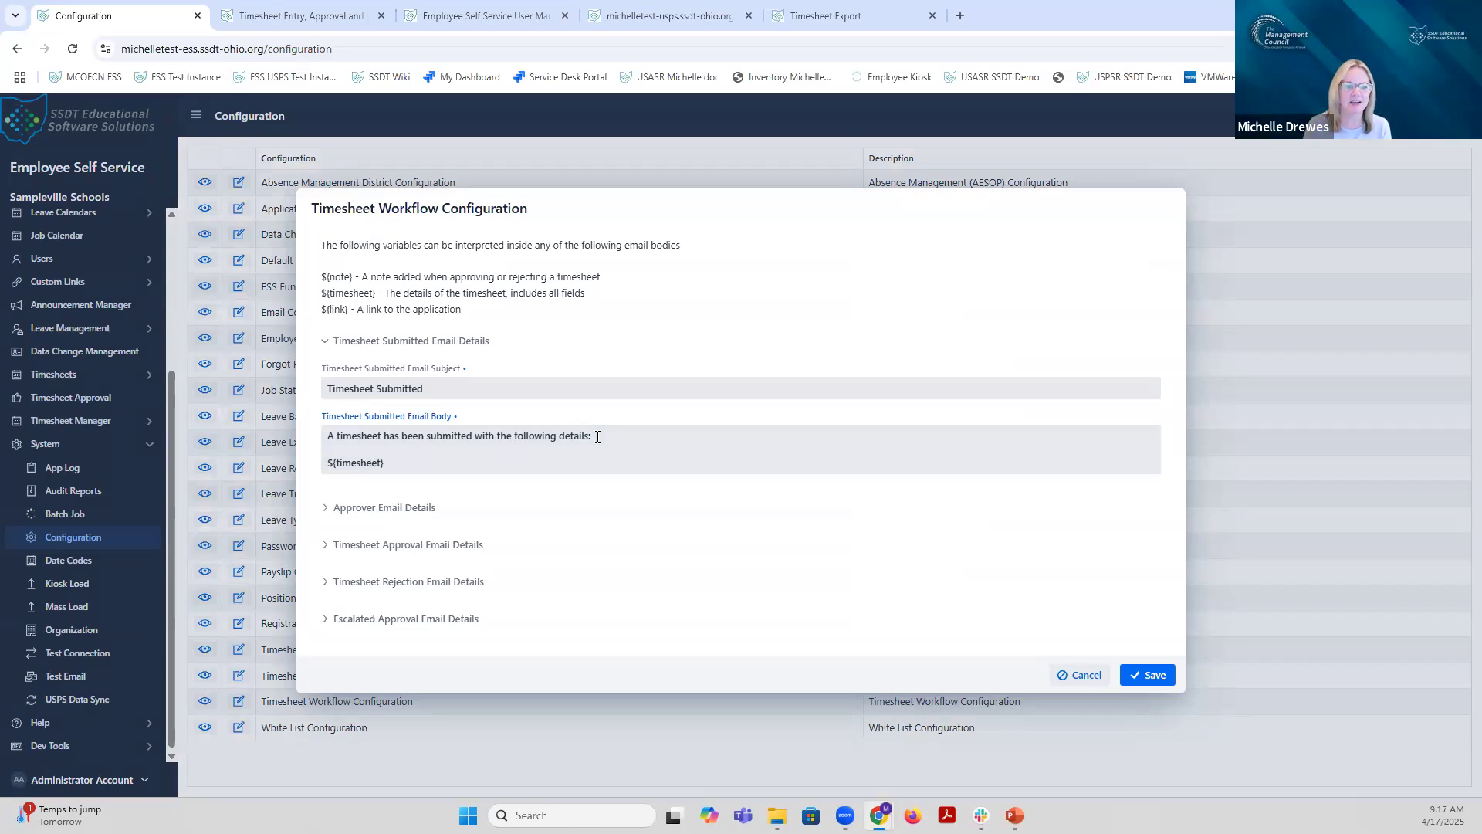
{"action": "key", "text": "Return"}
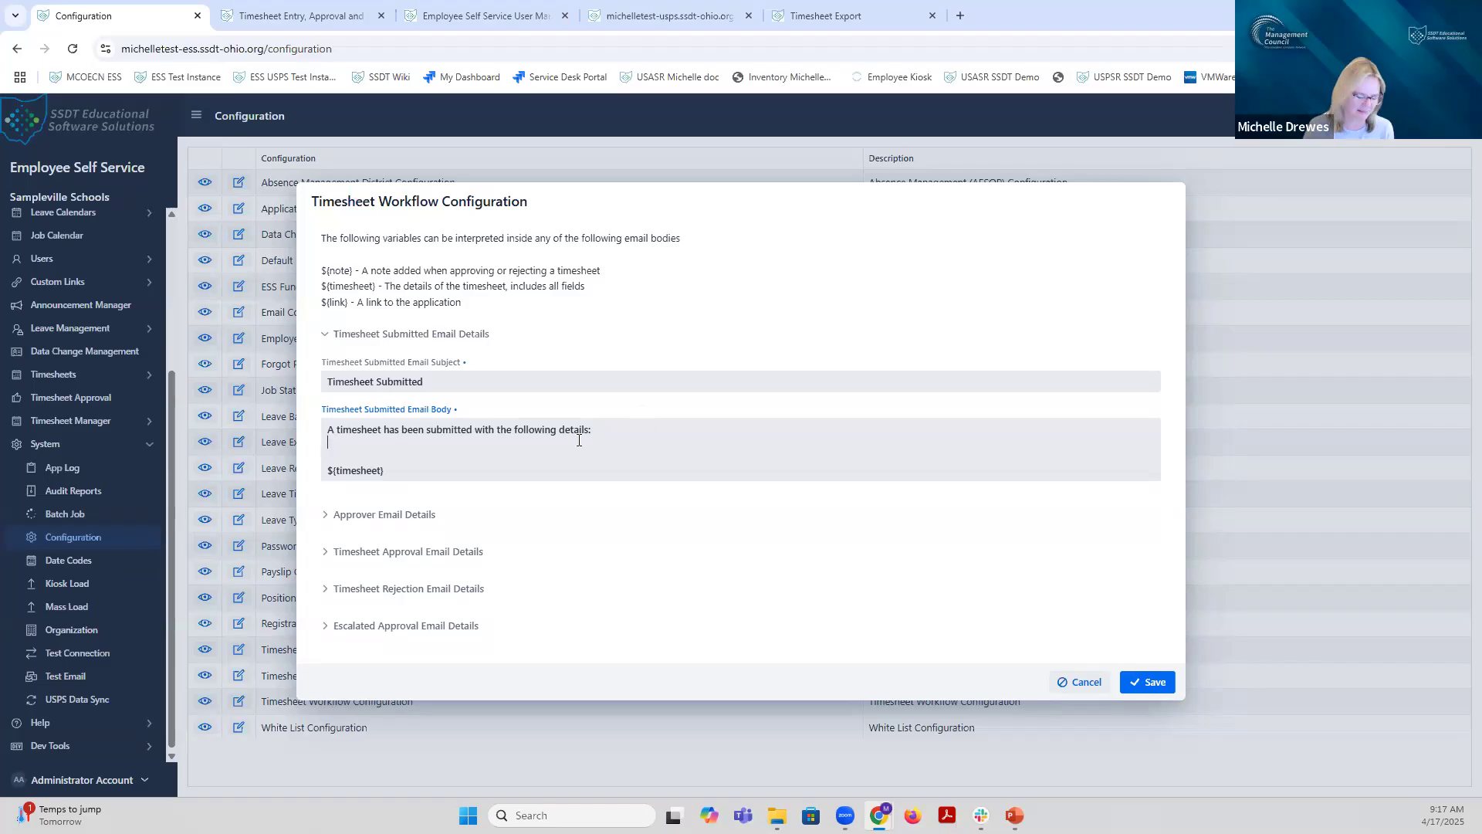
{"action": "key", "text": "BackSpace"}
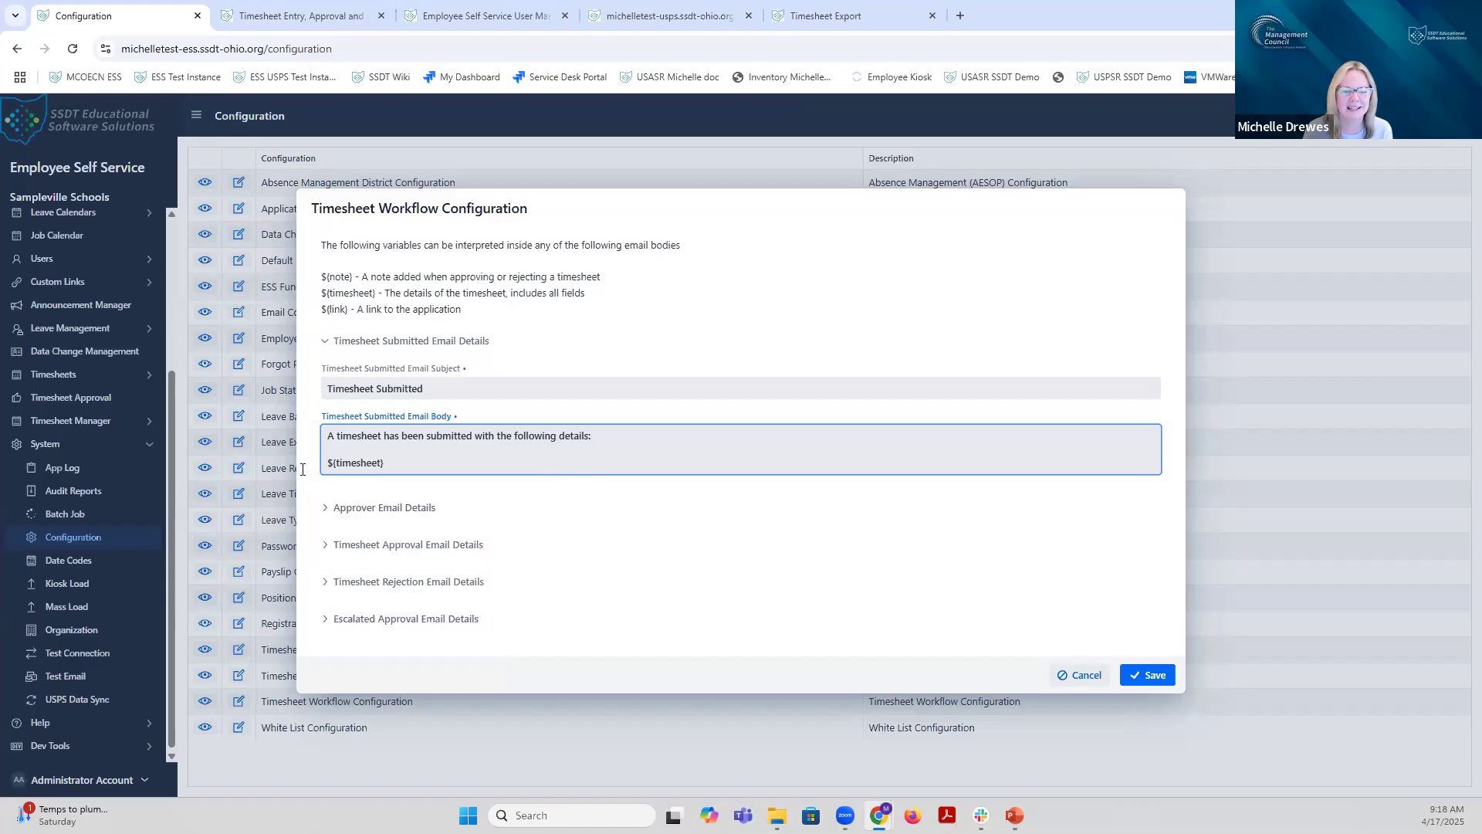
{"action": "left_click", "coordinate": [489, 461]}
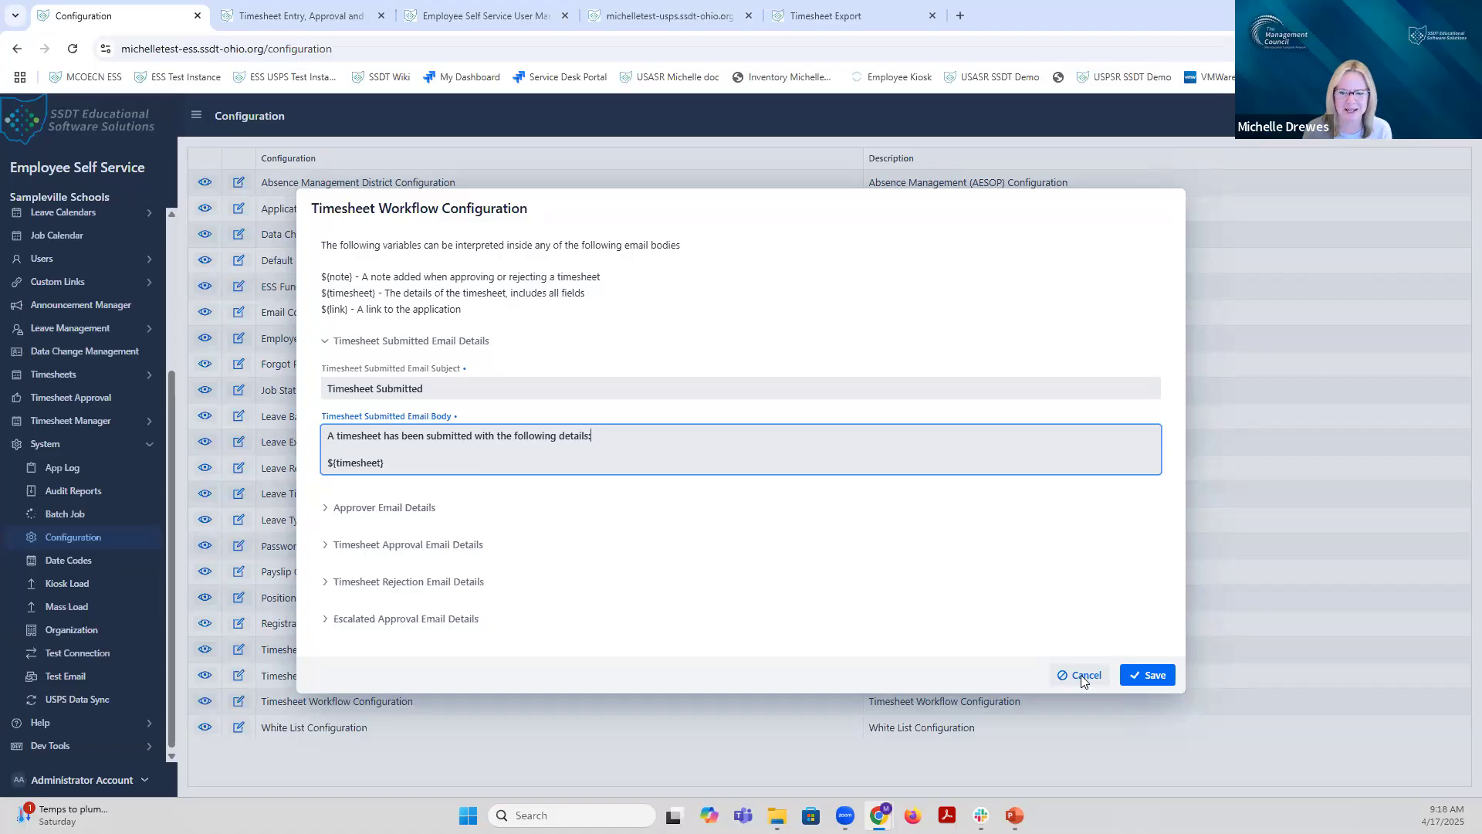
{"action": "left_click", "coordinate": [1079, 674]}
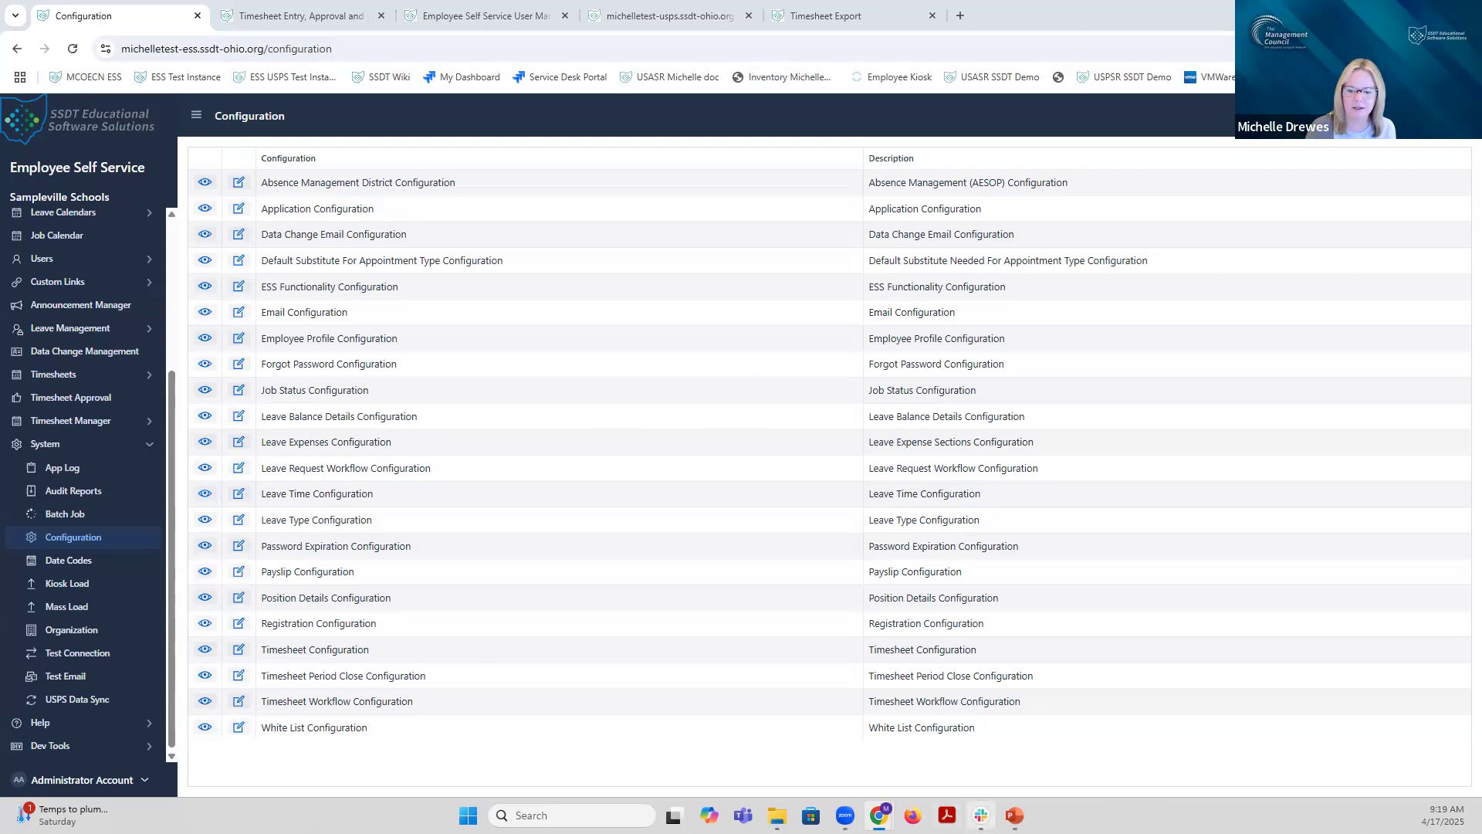
Step: Bring the ESS overview deck forward and move toward slide 76, Timesheet Guideline Groups/Group Chains
{"action": "left_click", "coordinate": [1013, 815]}
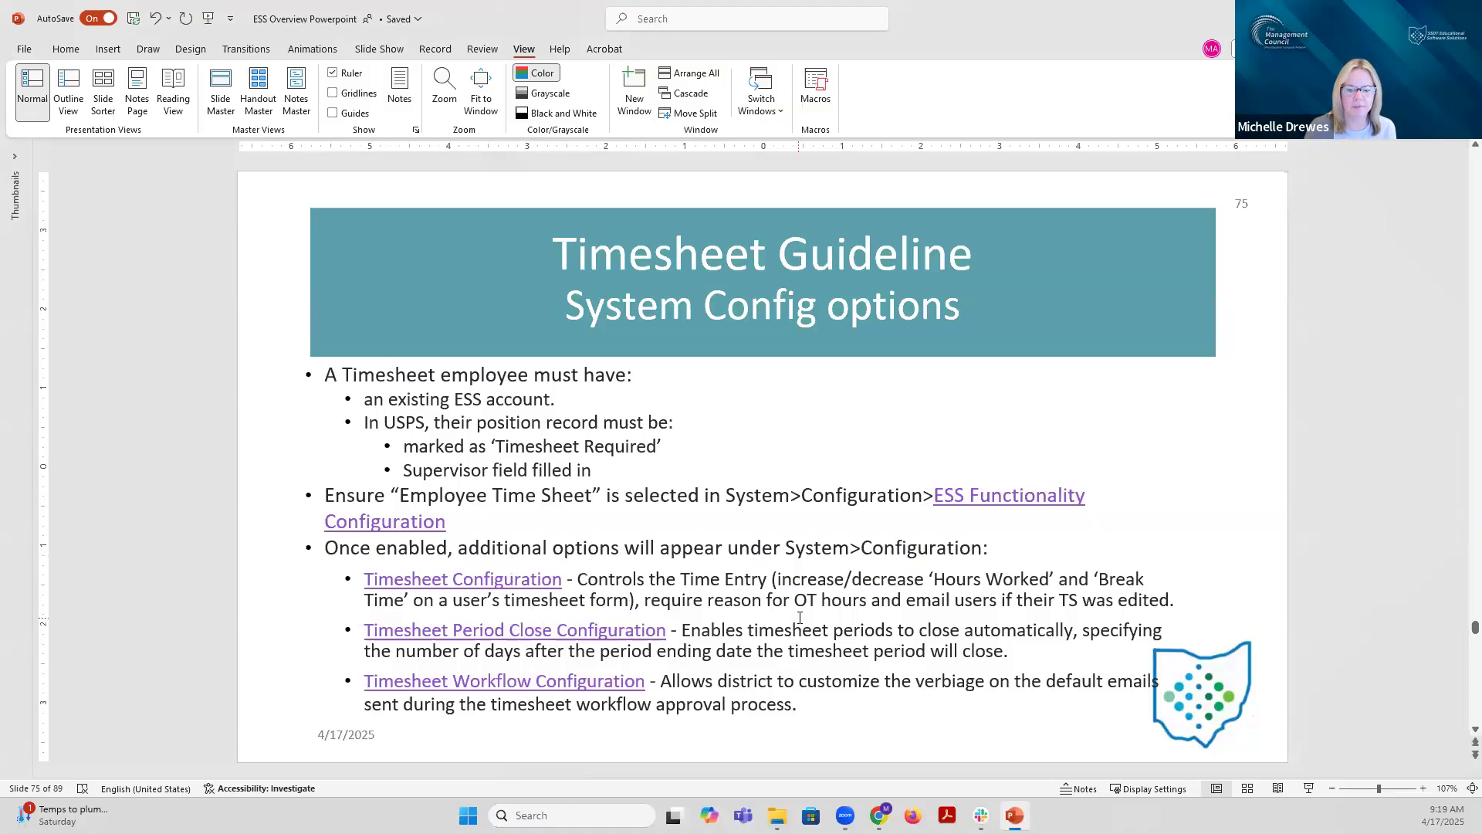
{"action": "scroll", "coordinate": [800, 618], "scroll_direction": "down", "scroll_amount": 1}
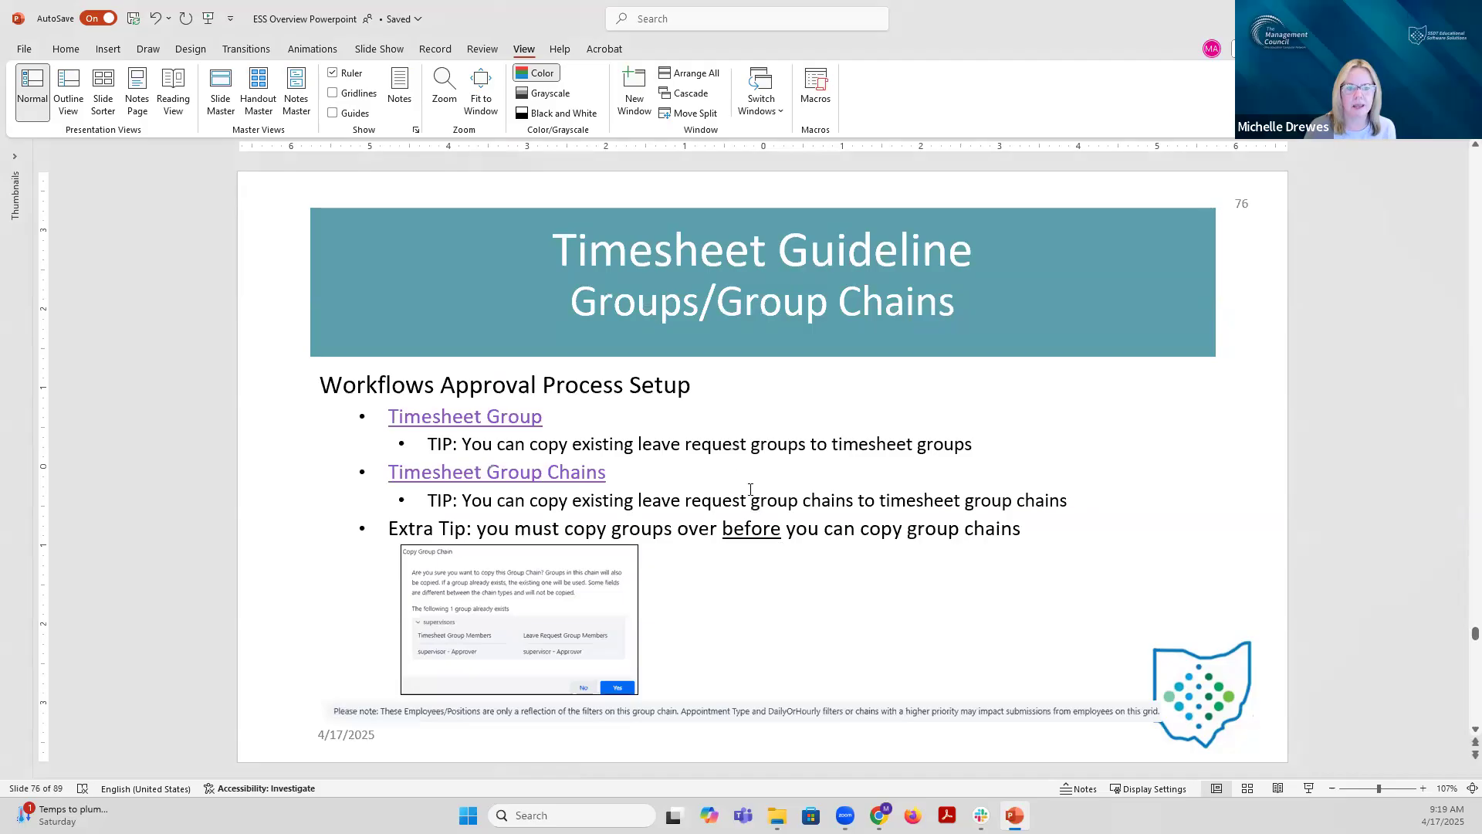
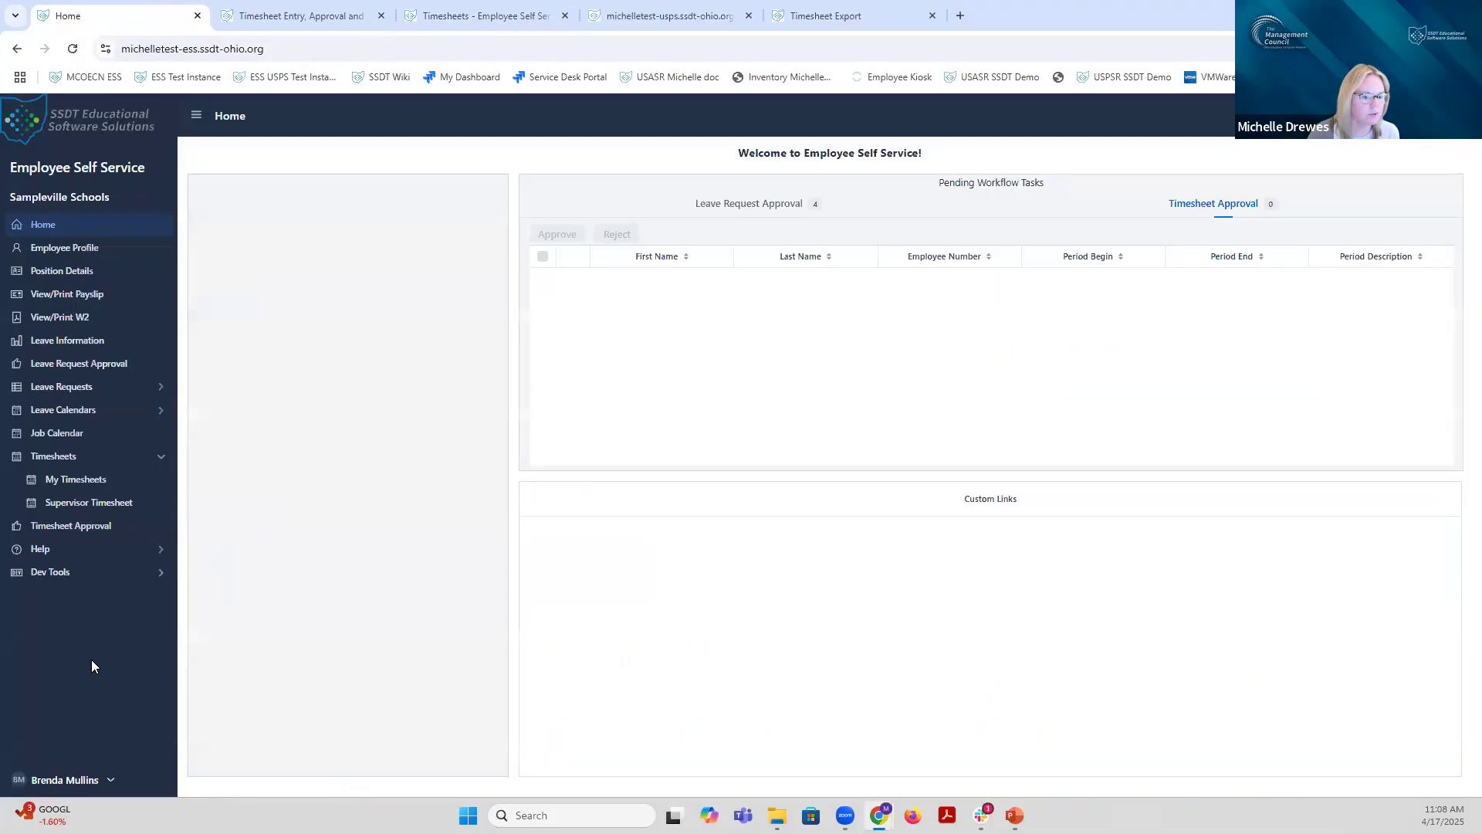
Step: Sign out of the employee account and log in with the administrator's username and password
{"action": "left_click", "coordinate": [111, 776]}
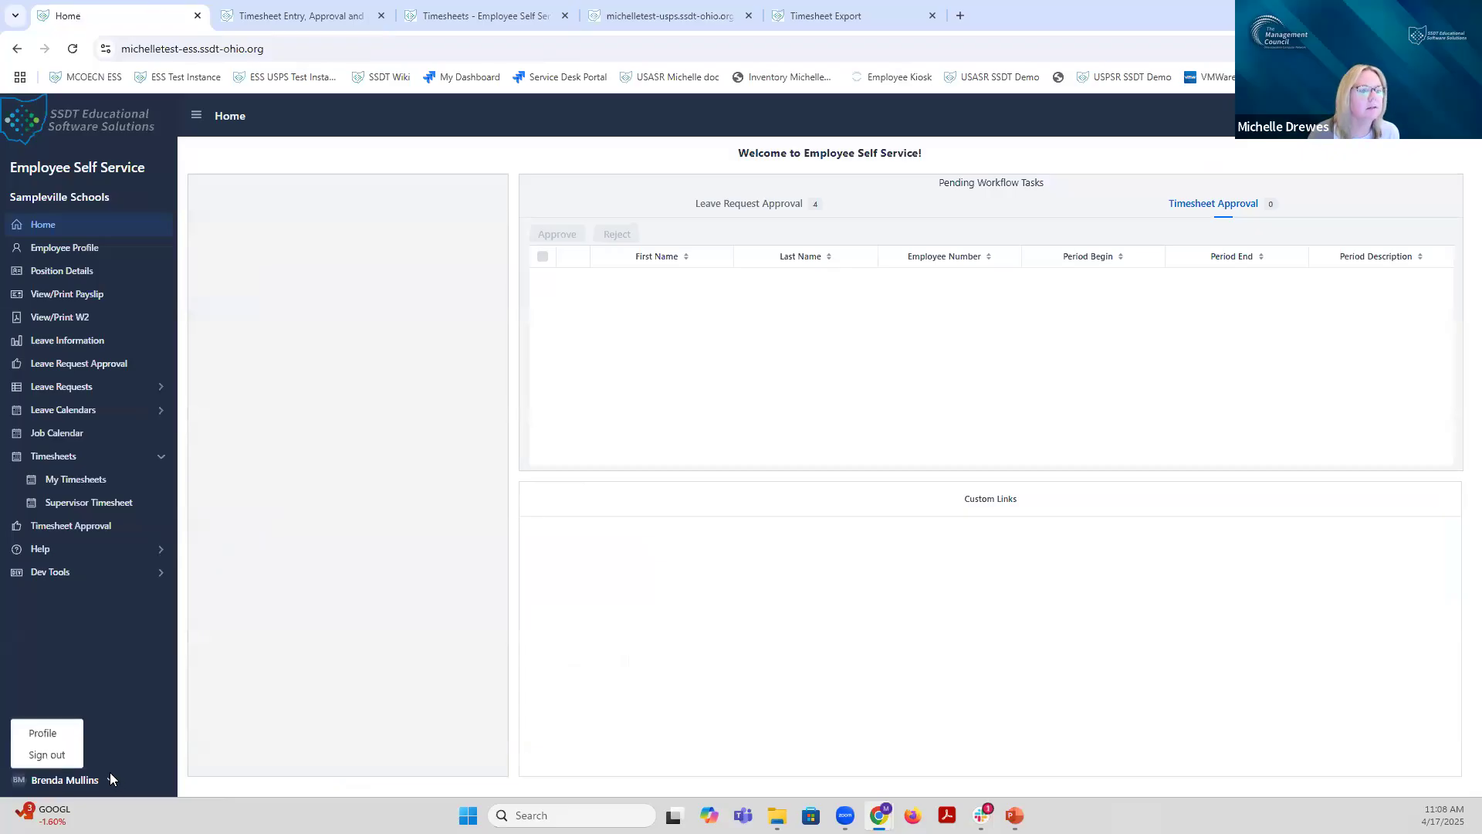
{"action": "left_click", "coordinate": [51, 757]}
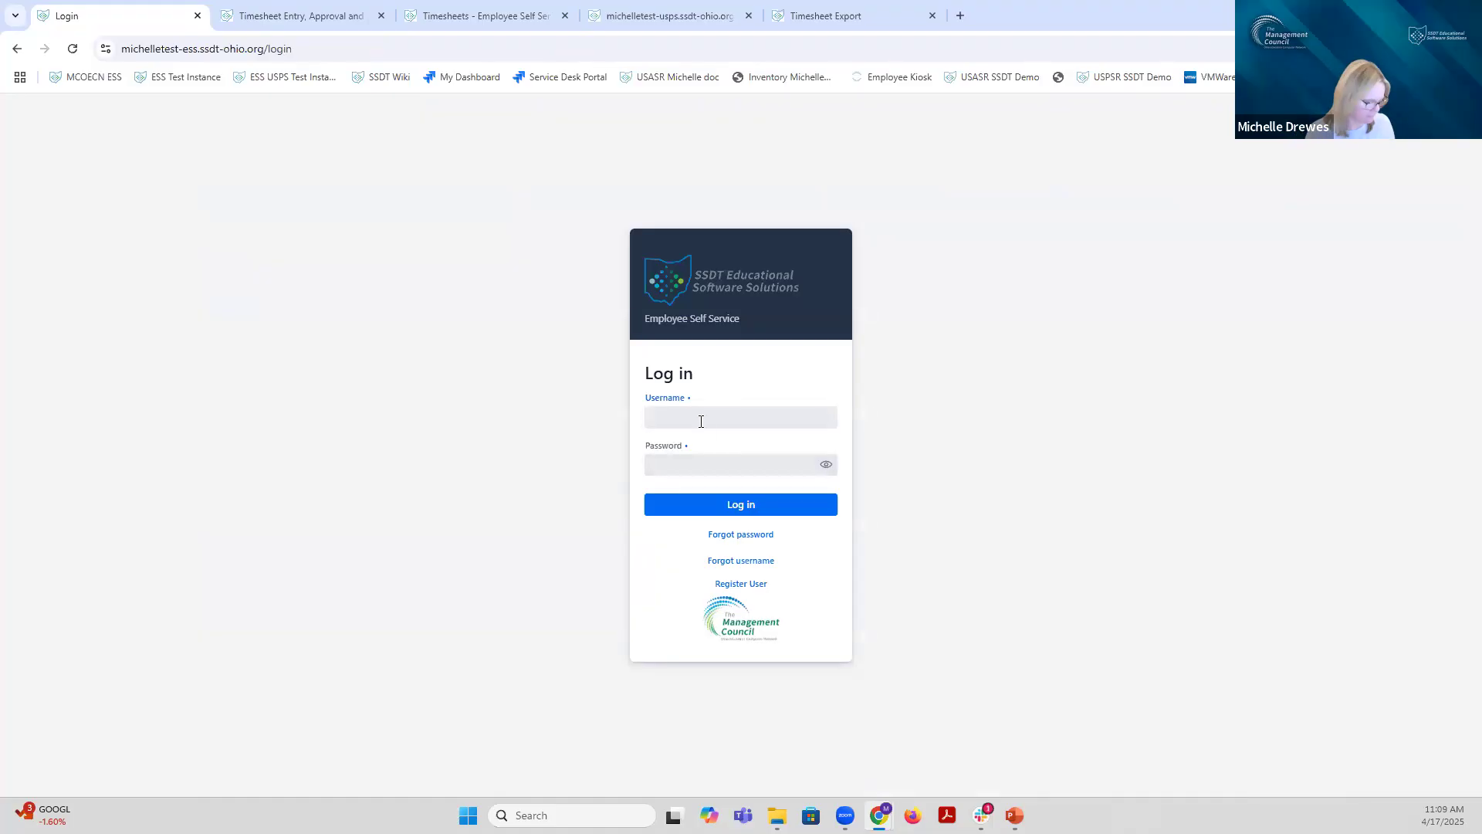
{"action": "type", "text": "admin"}
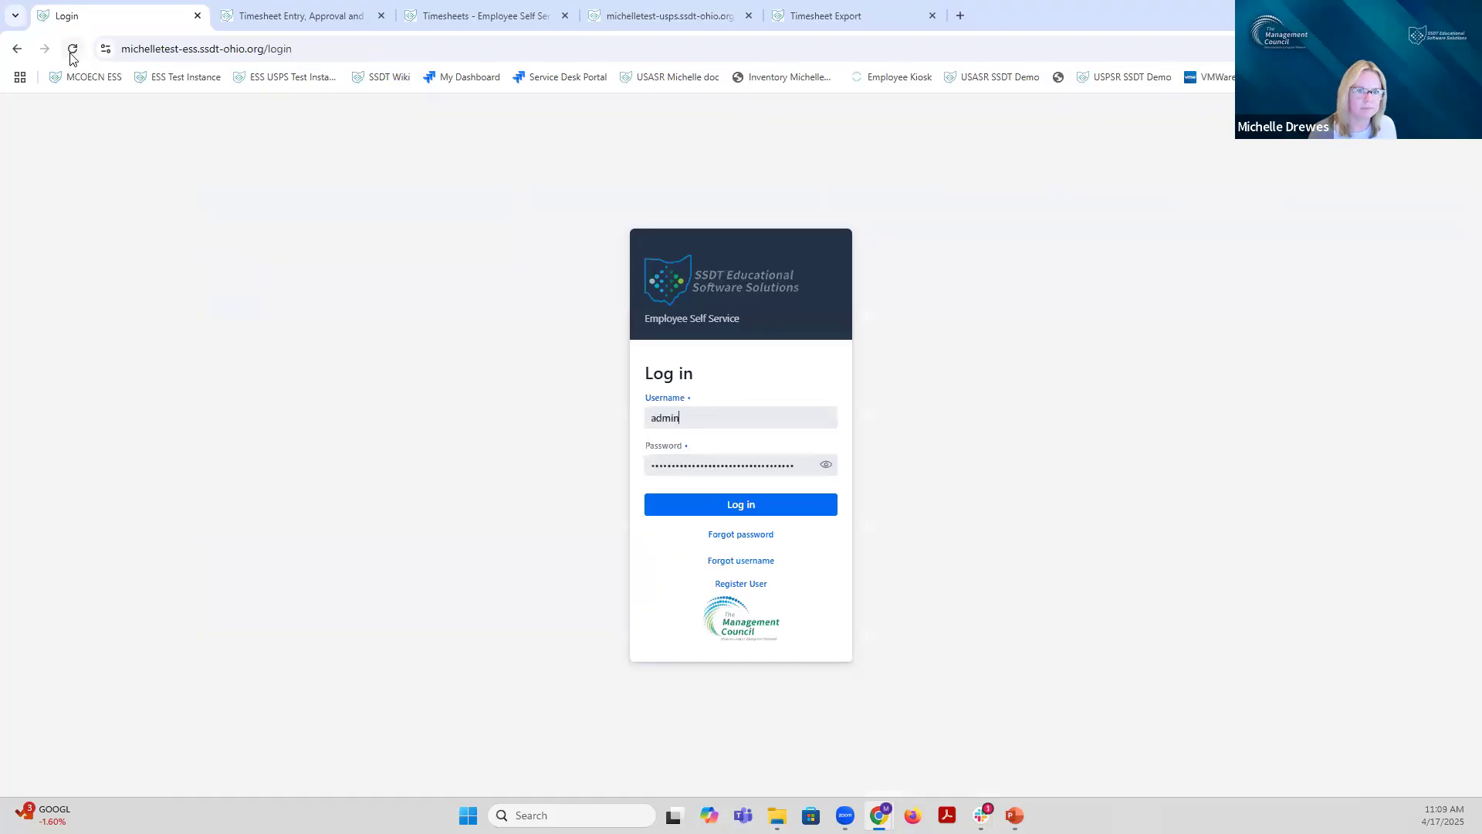
{"action": "left_click", "coordinate": [700, 507]}
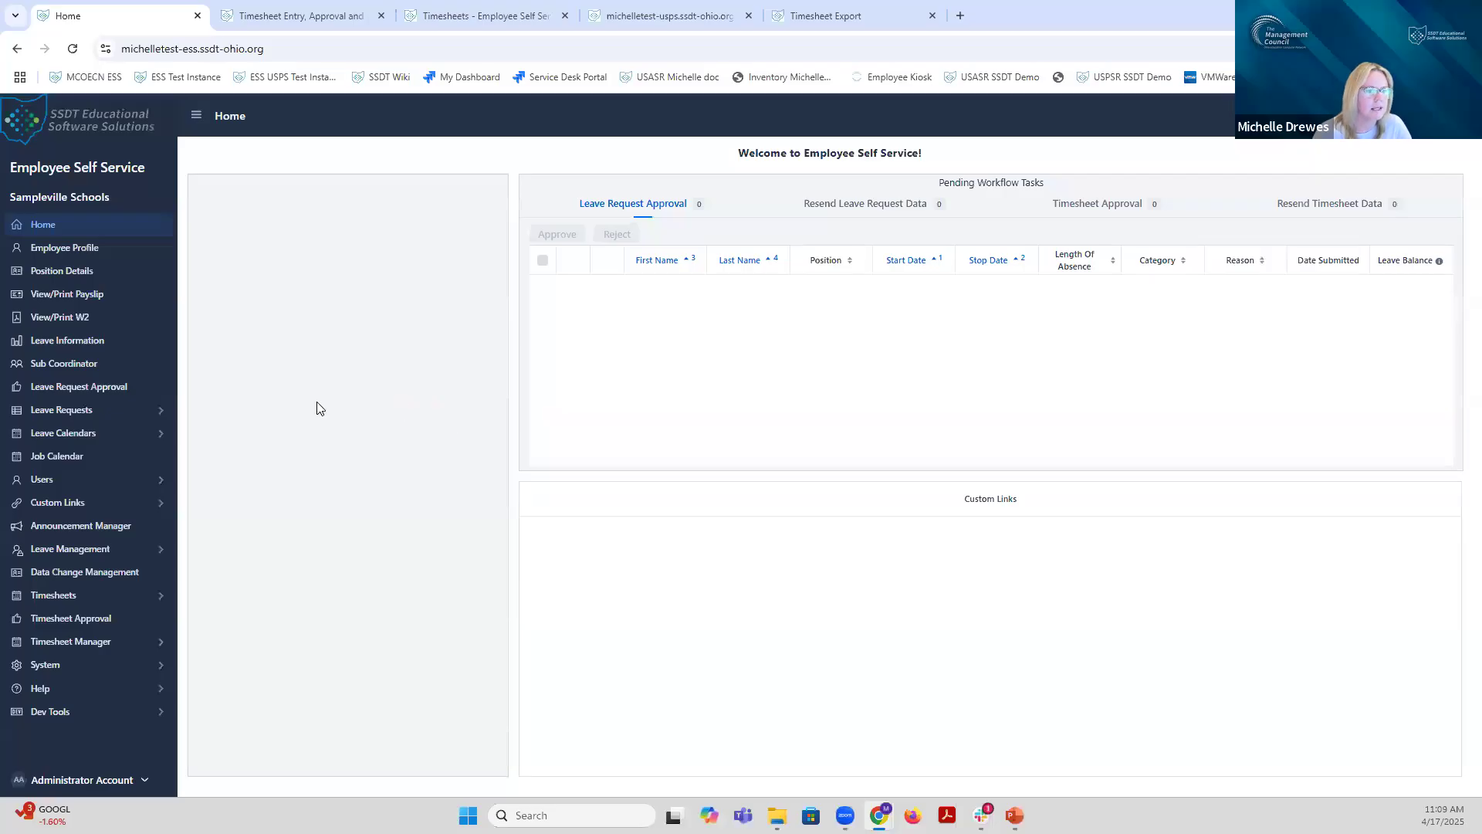
Step: Open Timesheet Export and select the 04/01/2025 - 04/15/2025 pay period
{"action": "left_click", "coordinate": [61, 595]}
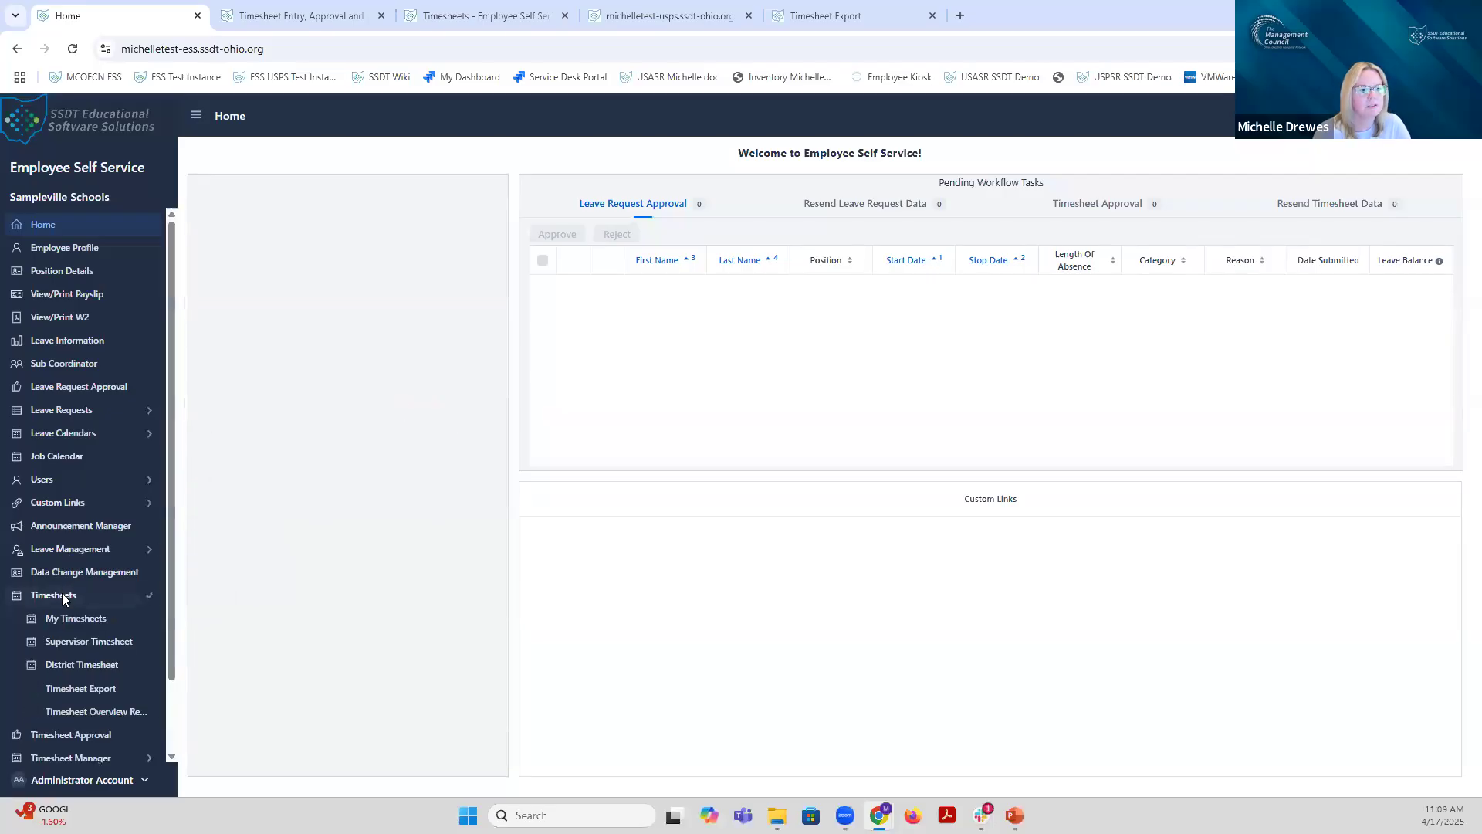
{"action": "left_click", "coordinate": [99, 695]}
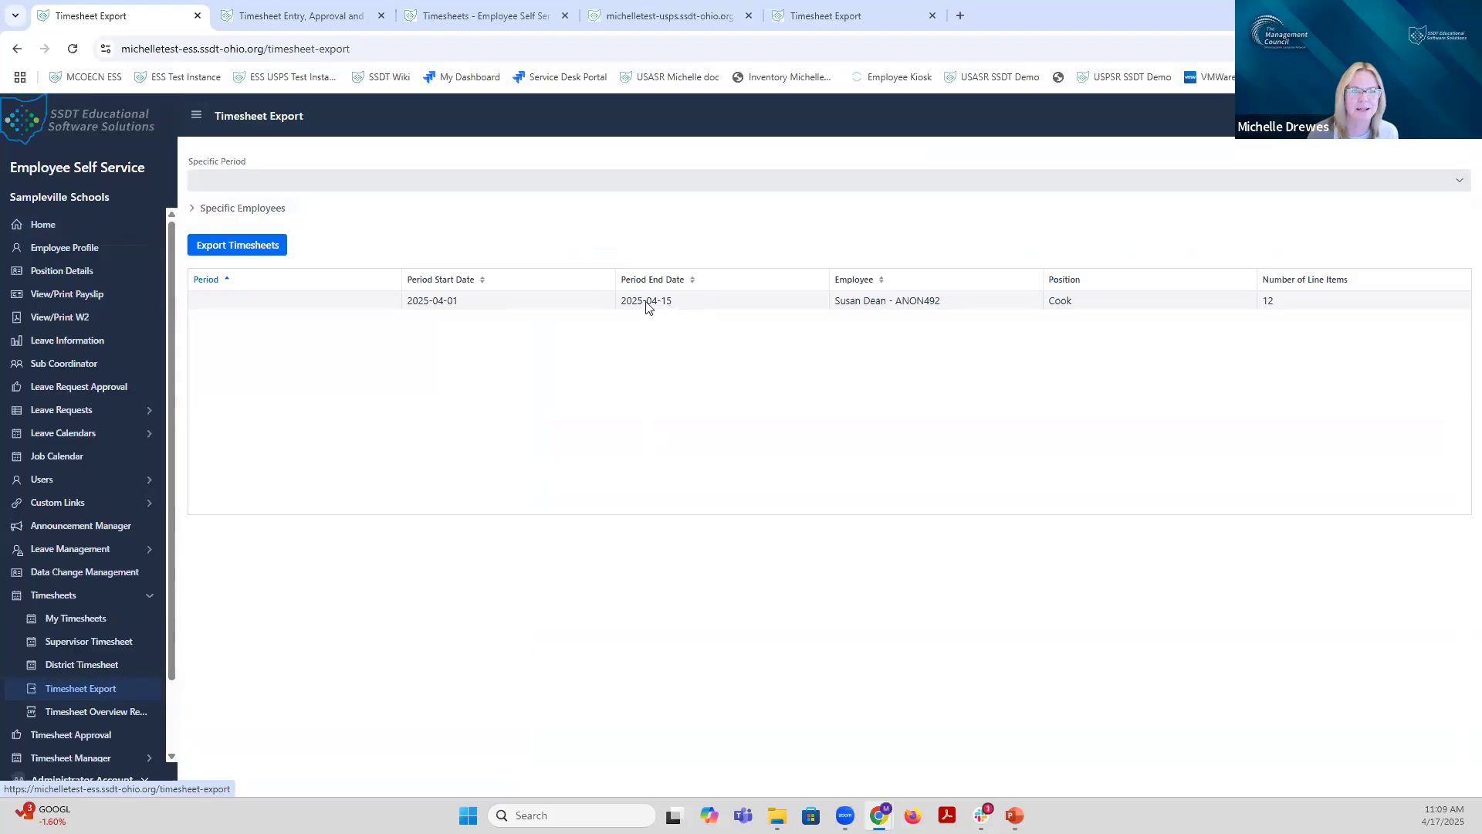
{"action": "left_click", "coordinate": [401, 178]}
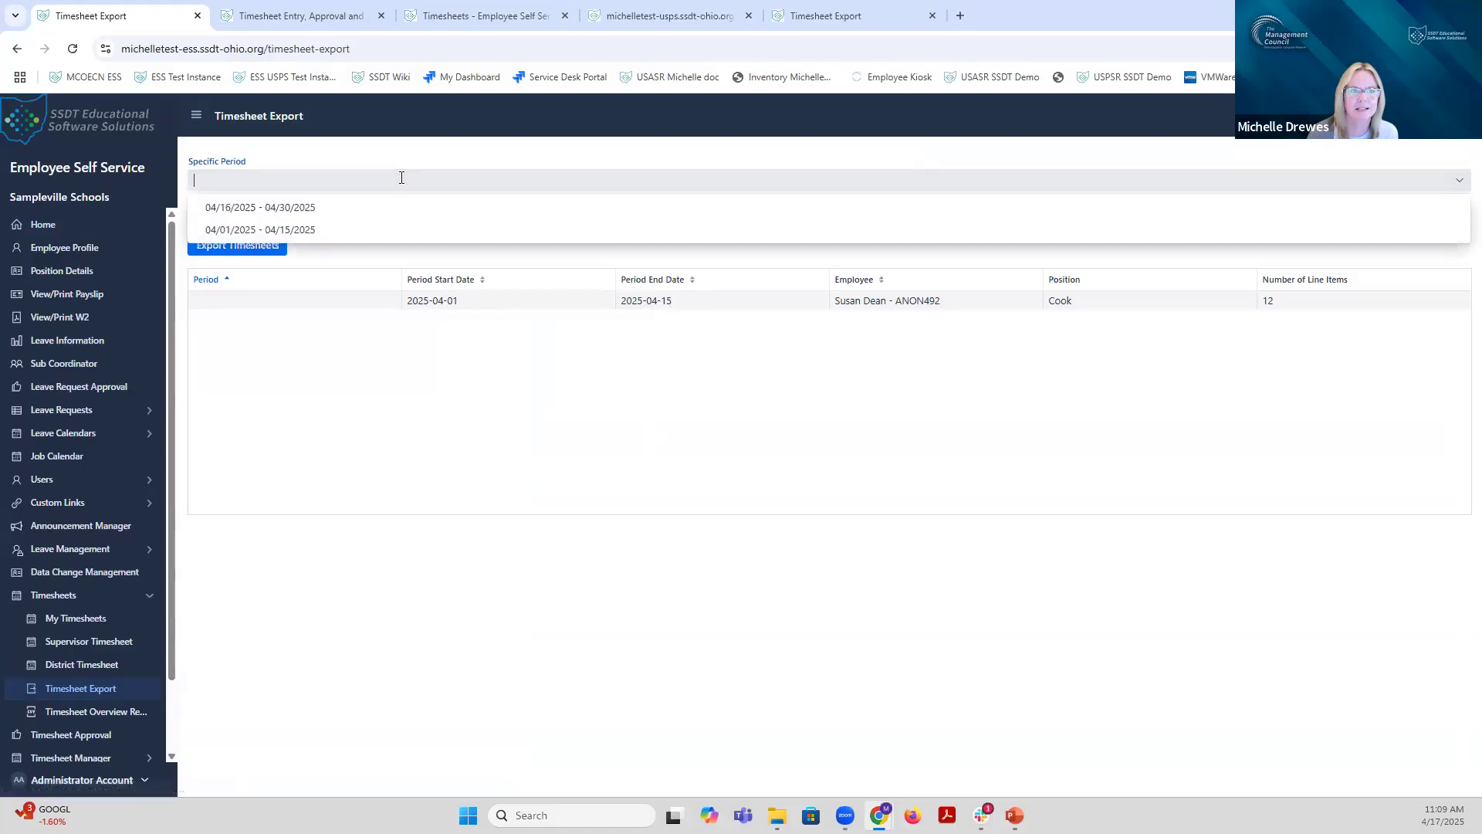
{"action": "left_click", "coordinate": [294, 231]}
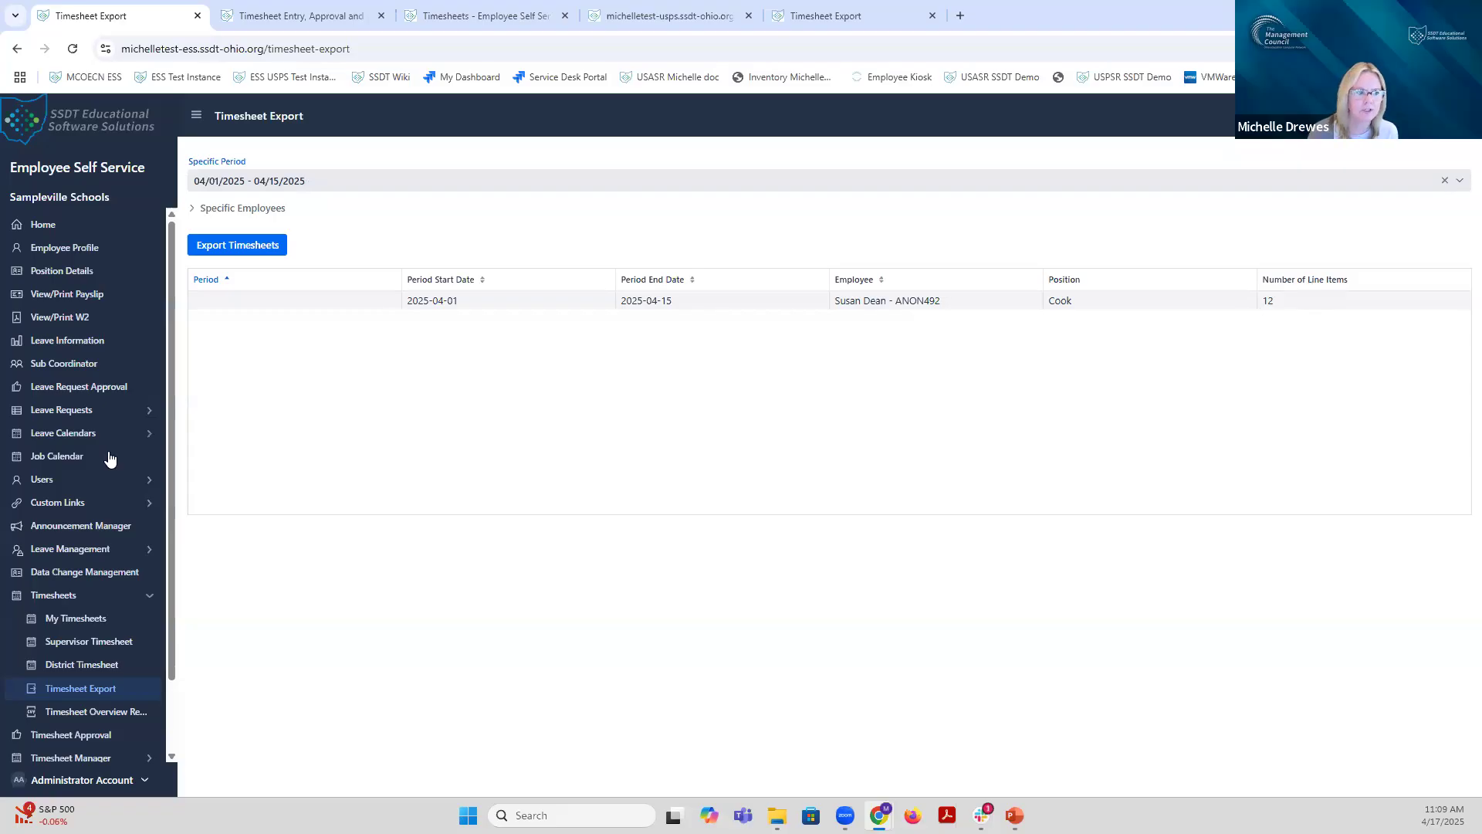
Step: Review the approved 04/01–04/15 Cook timesheet's daily lines in District Timesheets, all not yet exported
{"action": "left_click", "coordinate": [86, 668]}
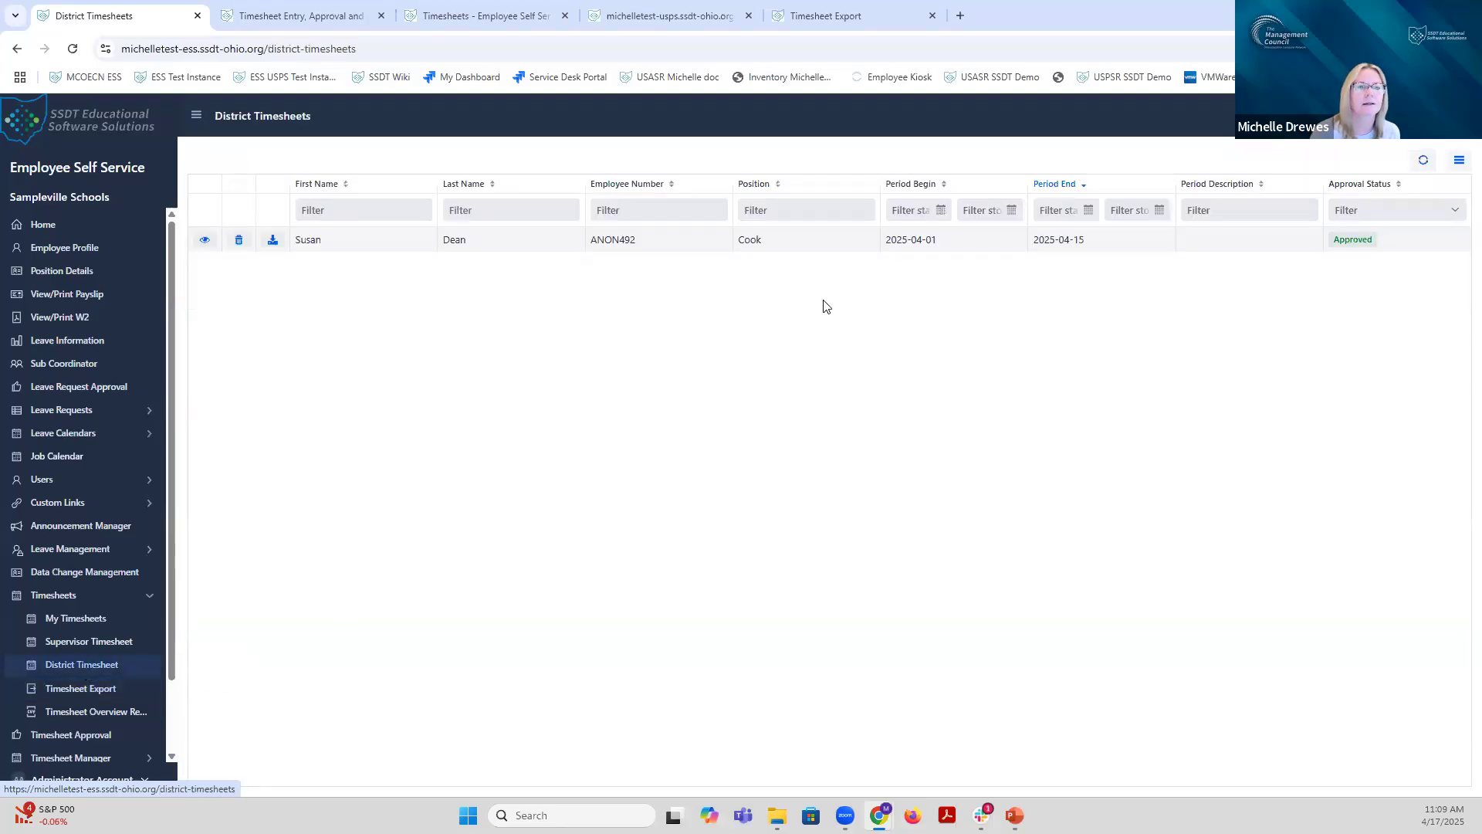
{"action": "left_click", "coordinate": [206, 242]}
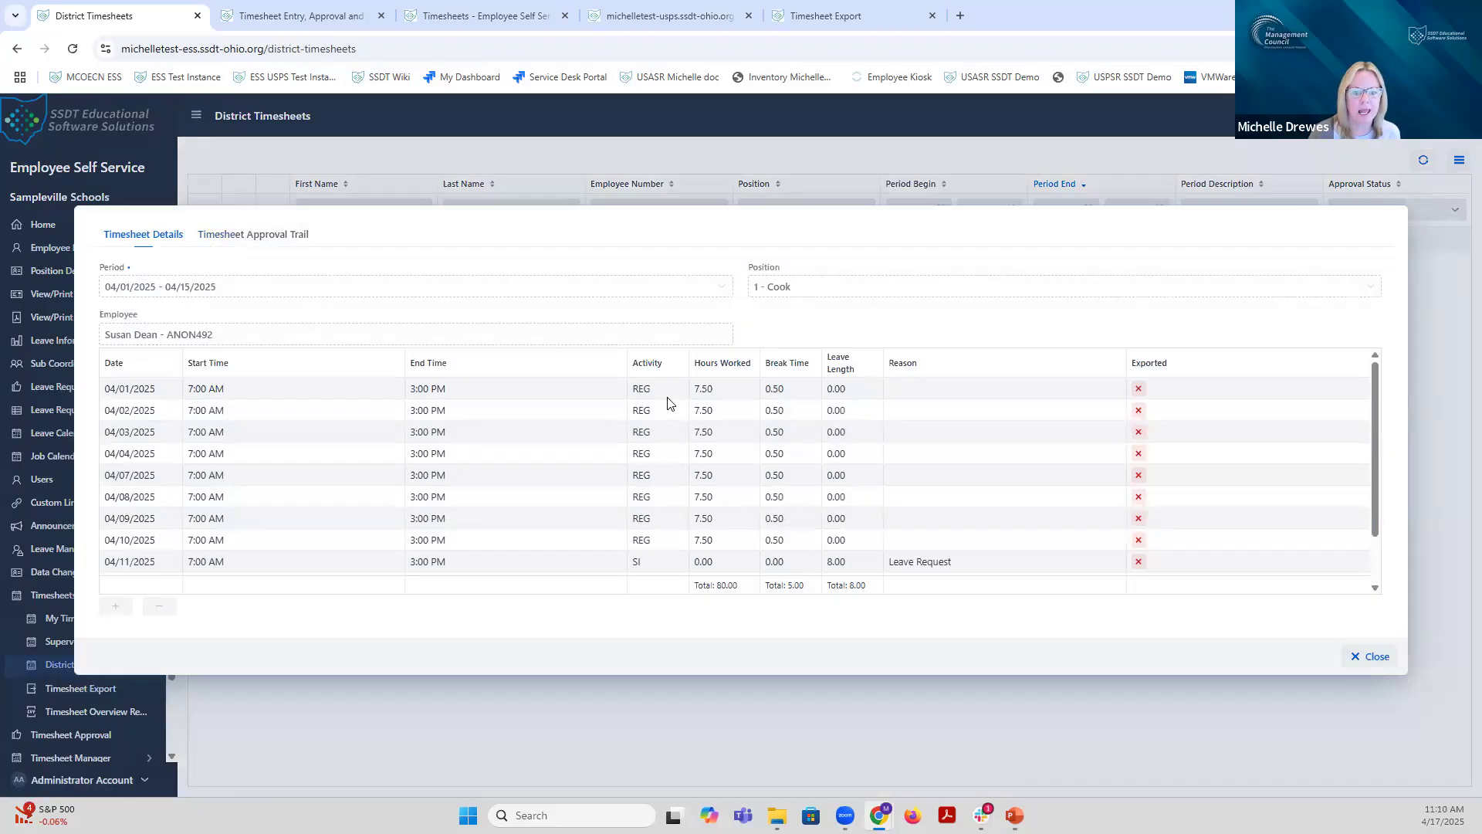
{"action": "scroll", "coordinate": [668, 403], "scroll_direction": "down", "scroll_amount": 3}
{"action": "scroll", "coordinate": [669, 403], "scroll_direction": "up", "scroll_amount": 3}
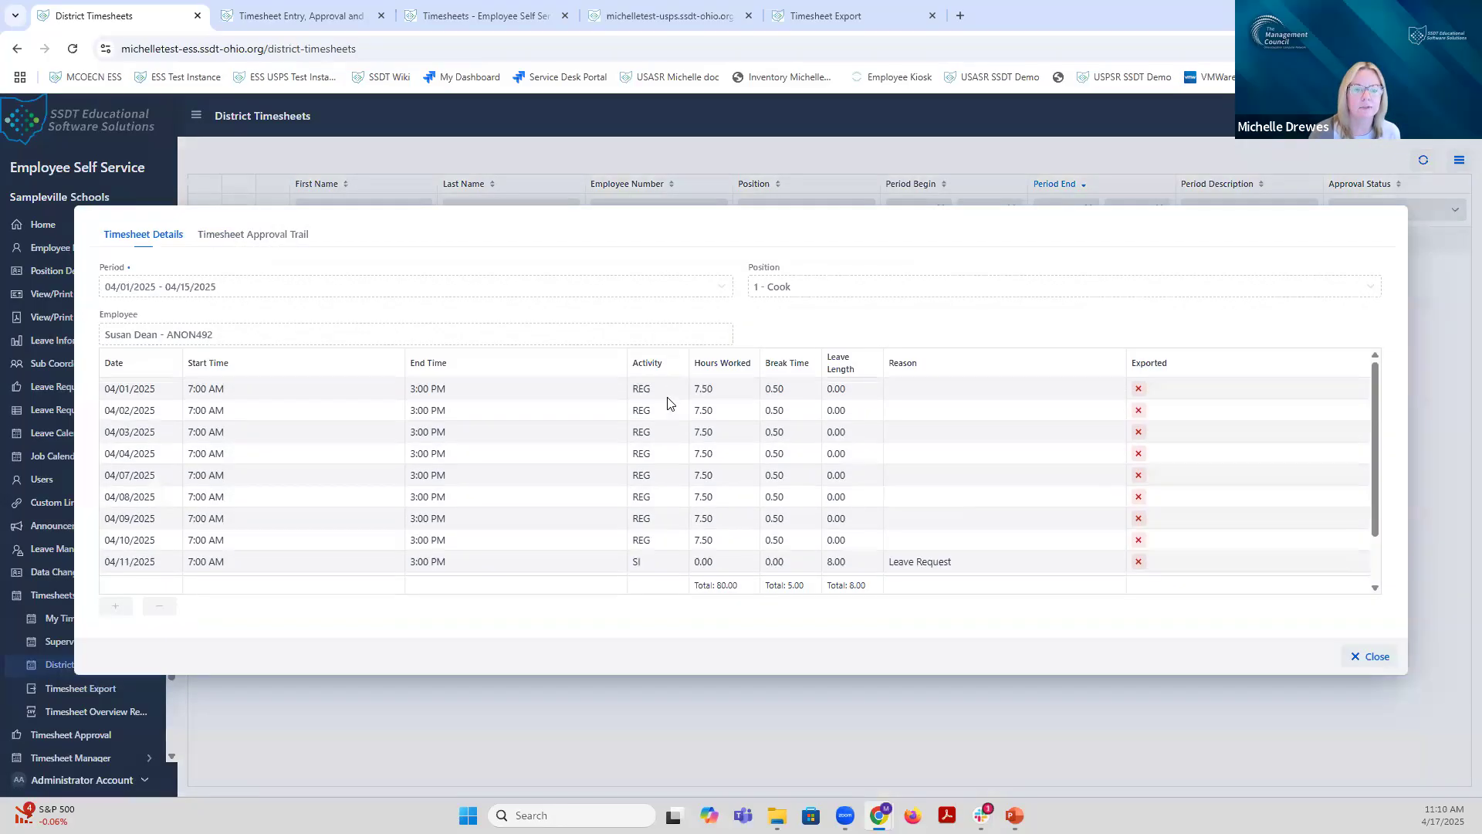
{"action": "scroll", "coordinate": [657, 564], "scroll_direction": "down", "scroll_amount": 3}
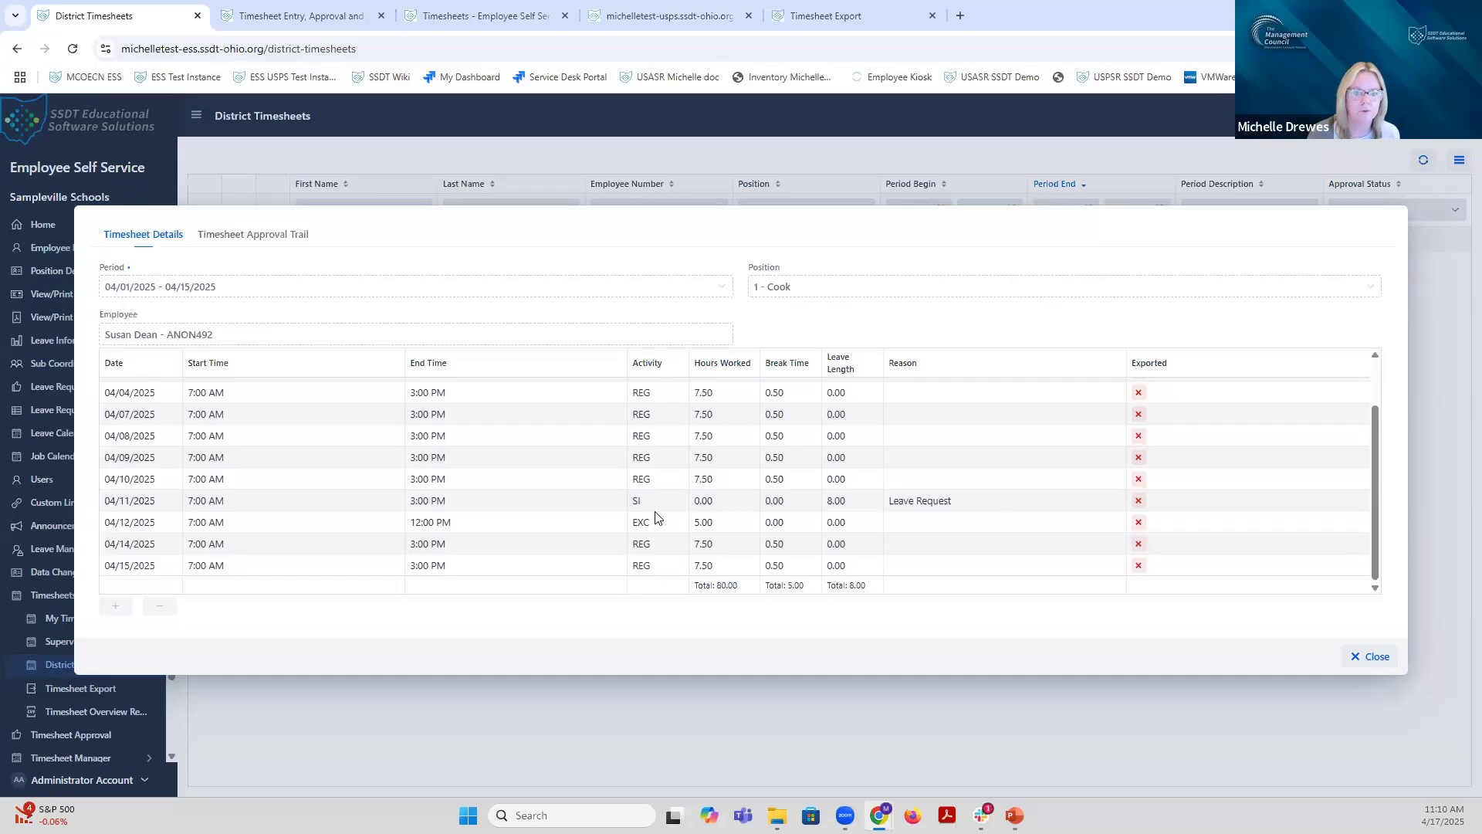
{"action": "scroll", "coordinate": [652, 569], "scroll_direction": "up", "scroll_amount": 3}
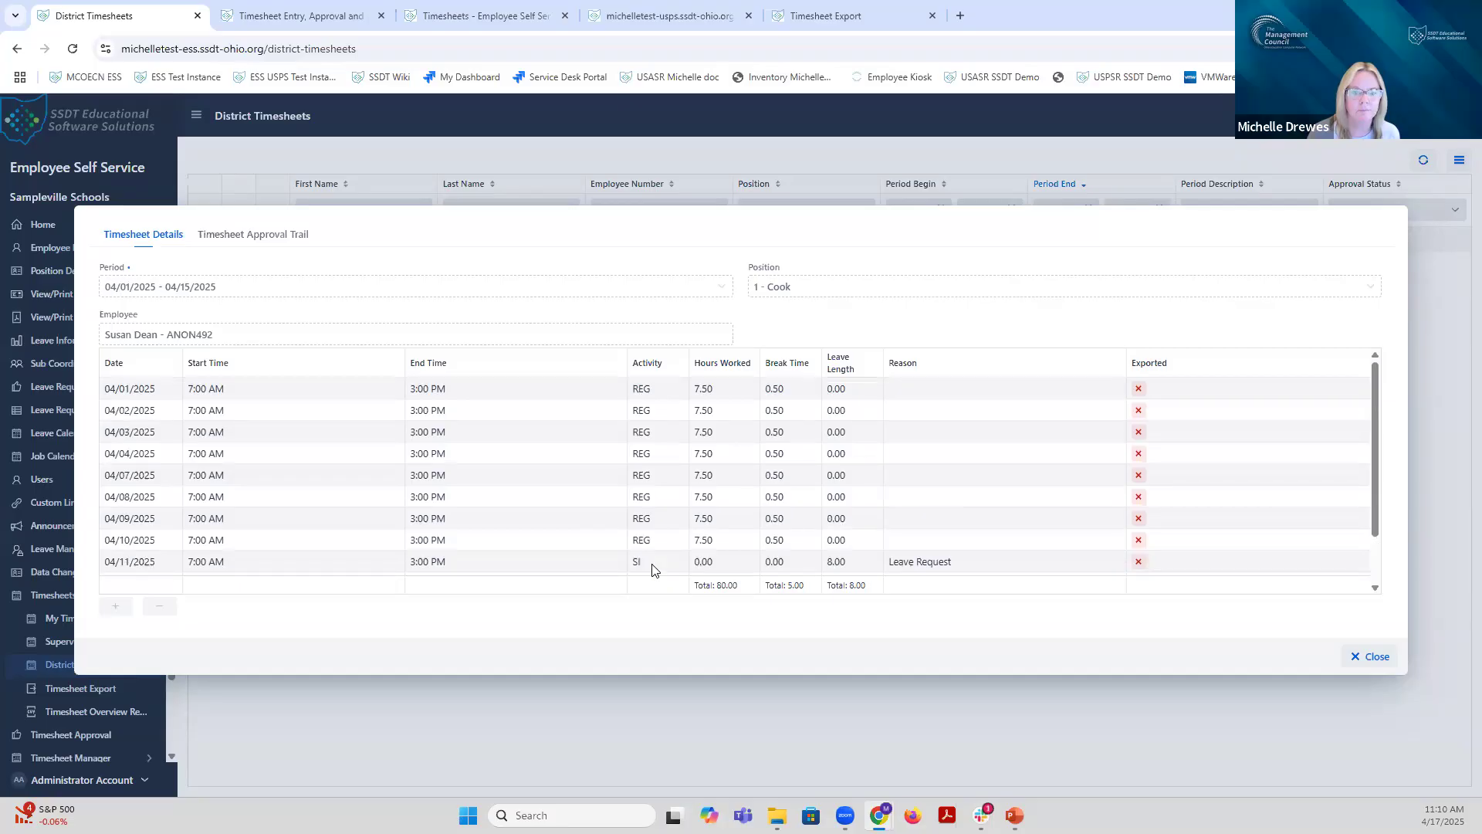
{"action": "scroll", "coordinate": [653, 569], "scroll_direction": "down", "scroll_amount": 3}
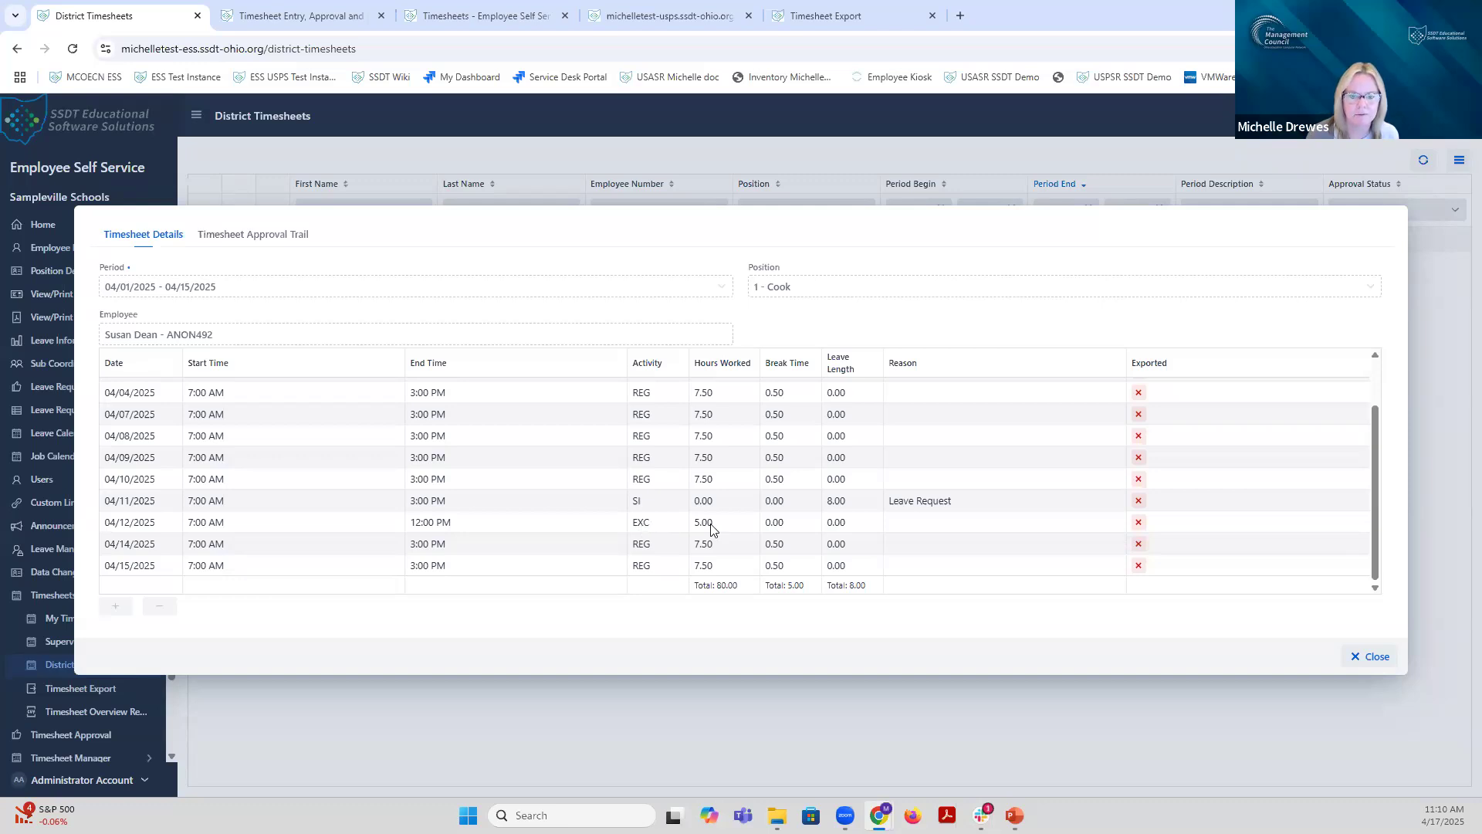
{"action": "left_click", "coordinate": [1347, 655]}
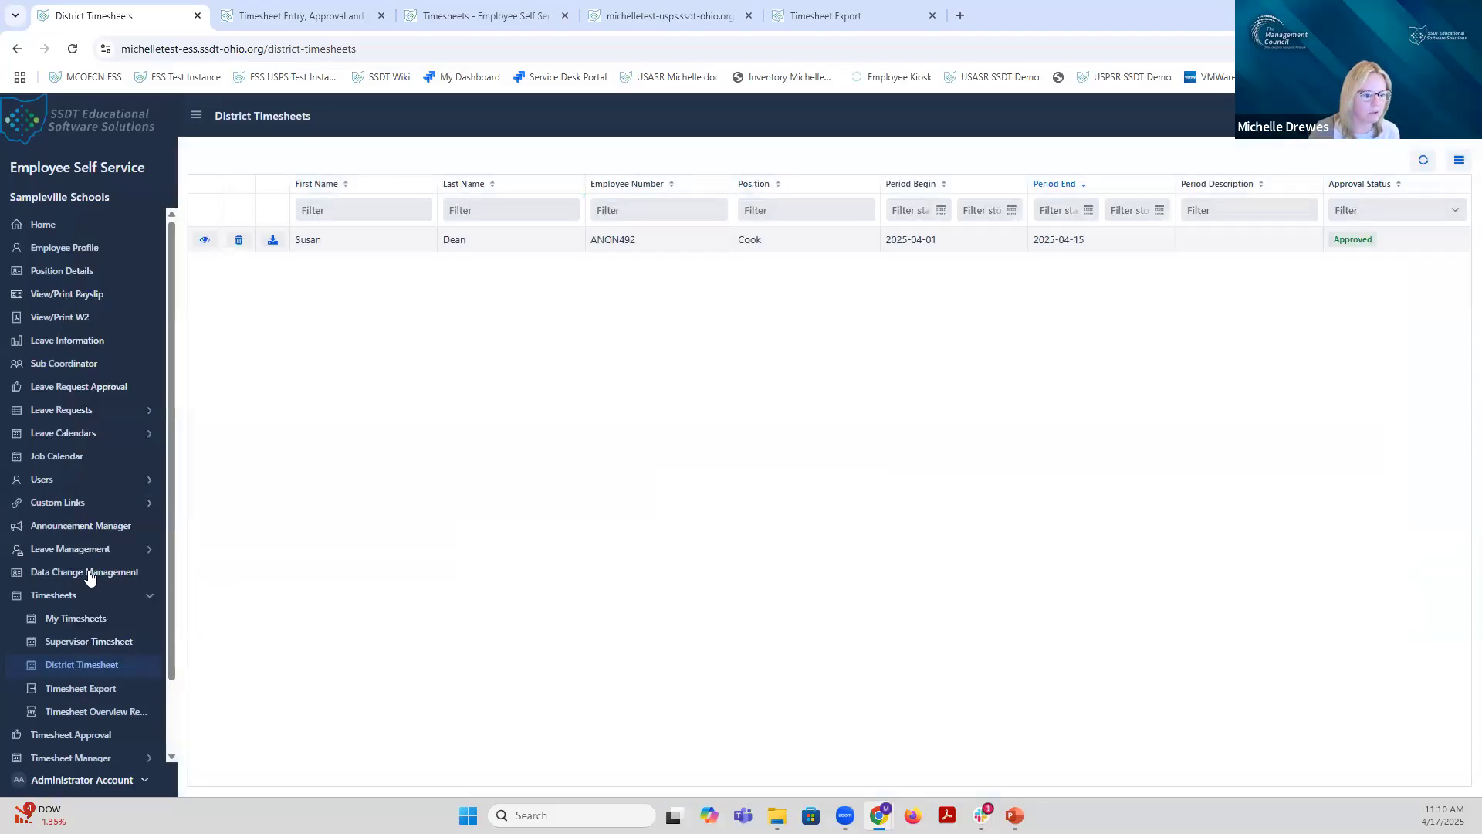
{"action": "scroll", "coordinate": [89, 575], "scroll_direction": "down", "scroll_amount": 1}
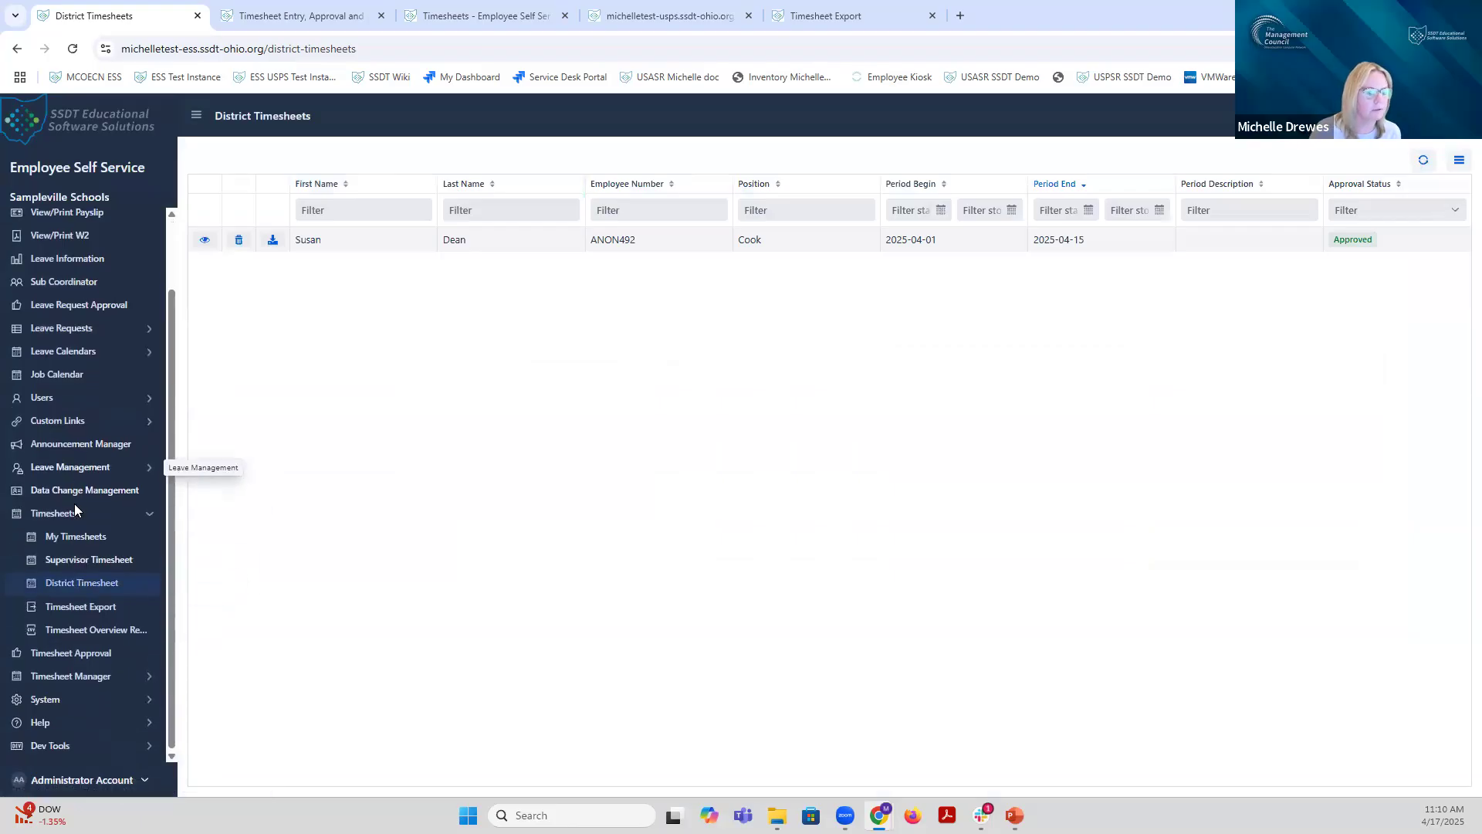
Step: Export the timesheets with EXC & OT items only, leaving Mark as exported unchecked
{"action": "left_click", "coordinate": [81, 608]}
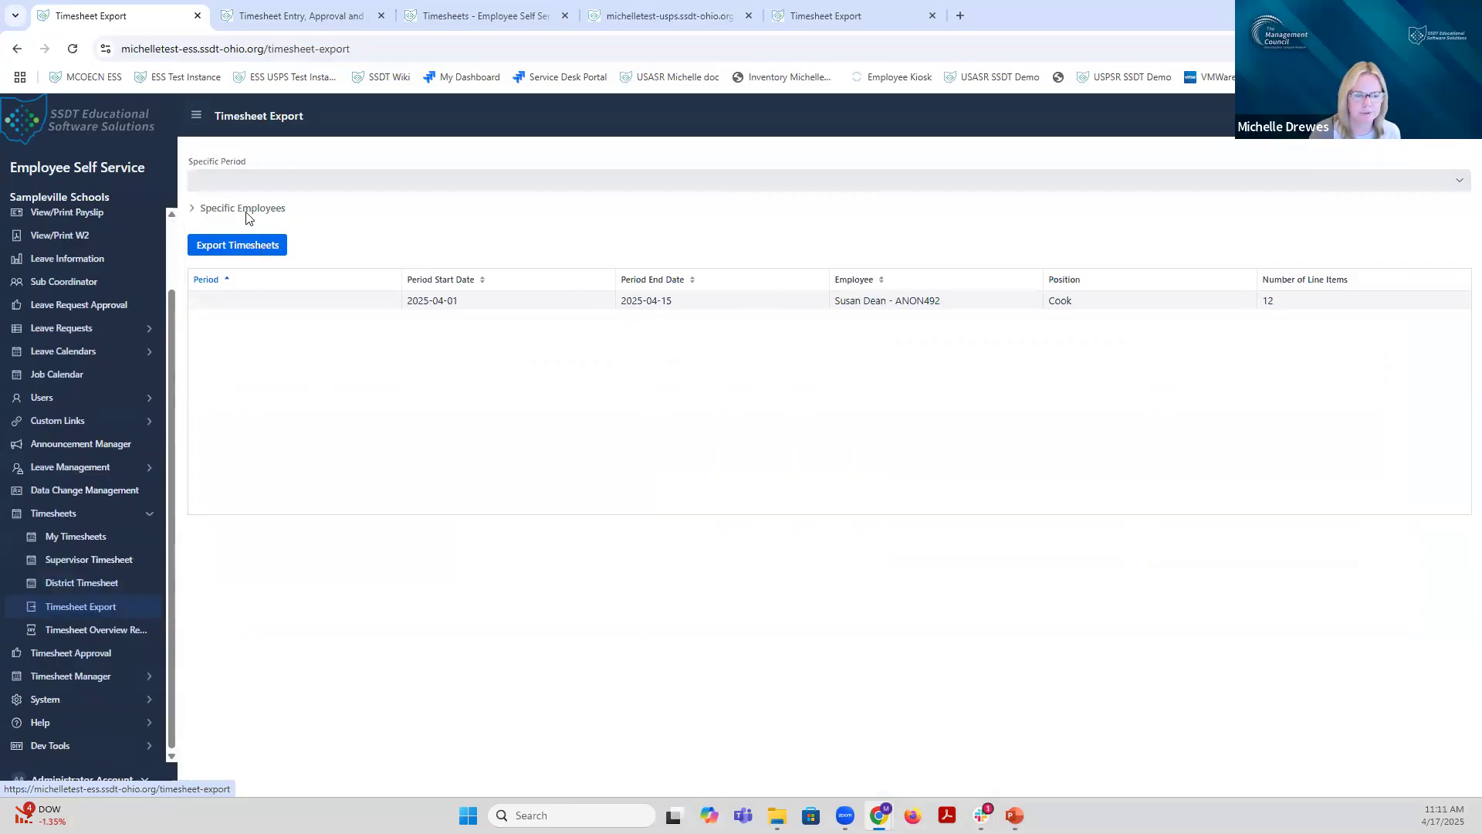
{"action": "left_click", "coordinate": [253, 247]}
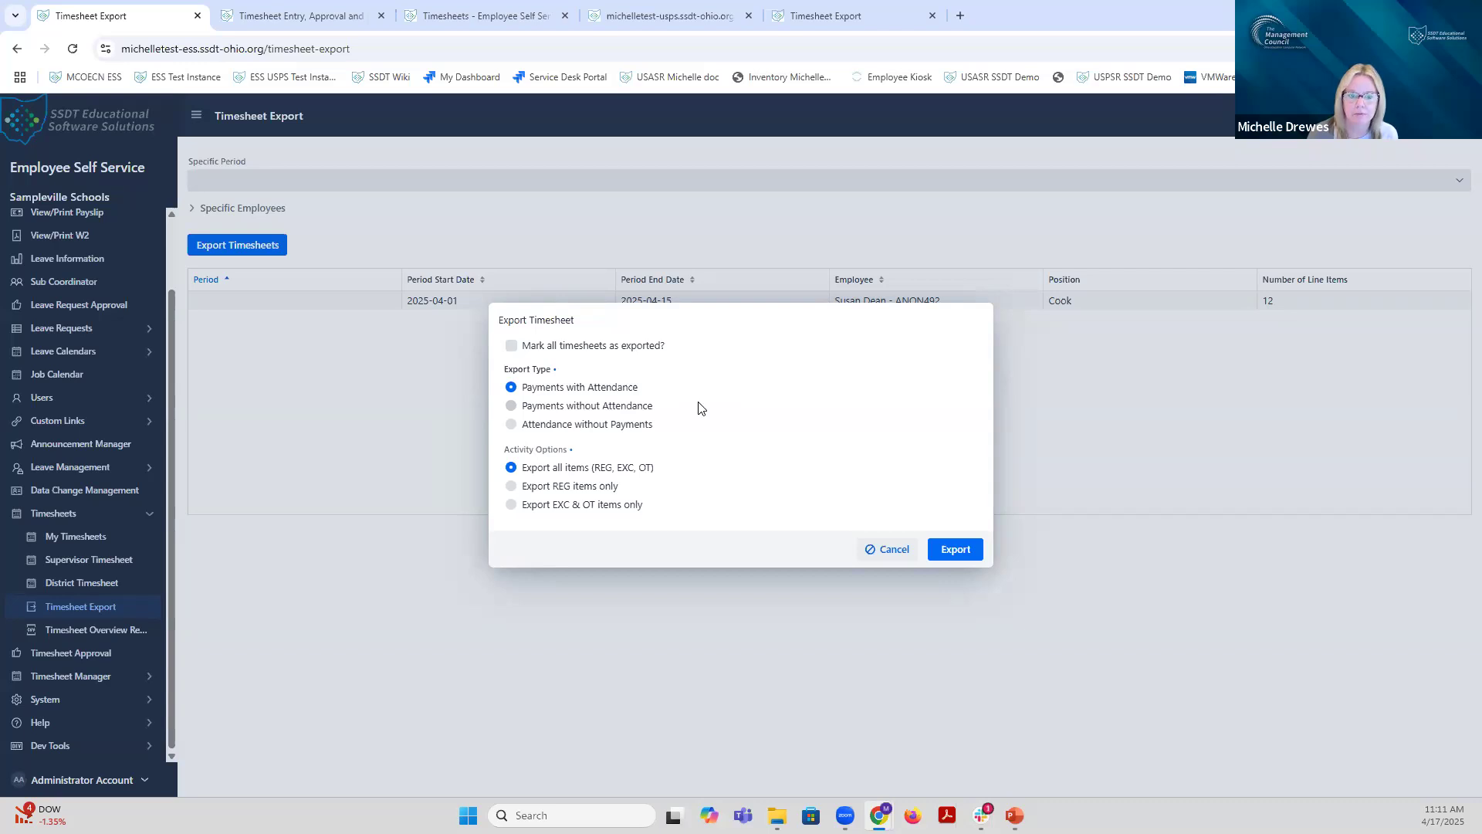
{"action": "left_click", "coordinate": [513, 349]}
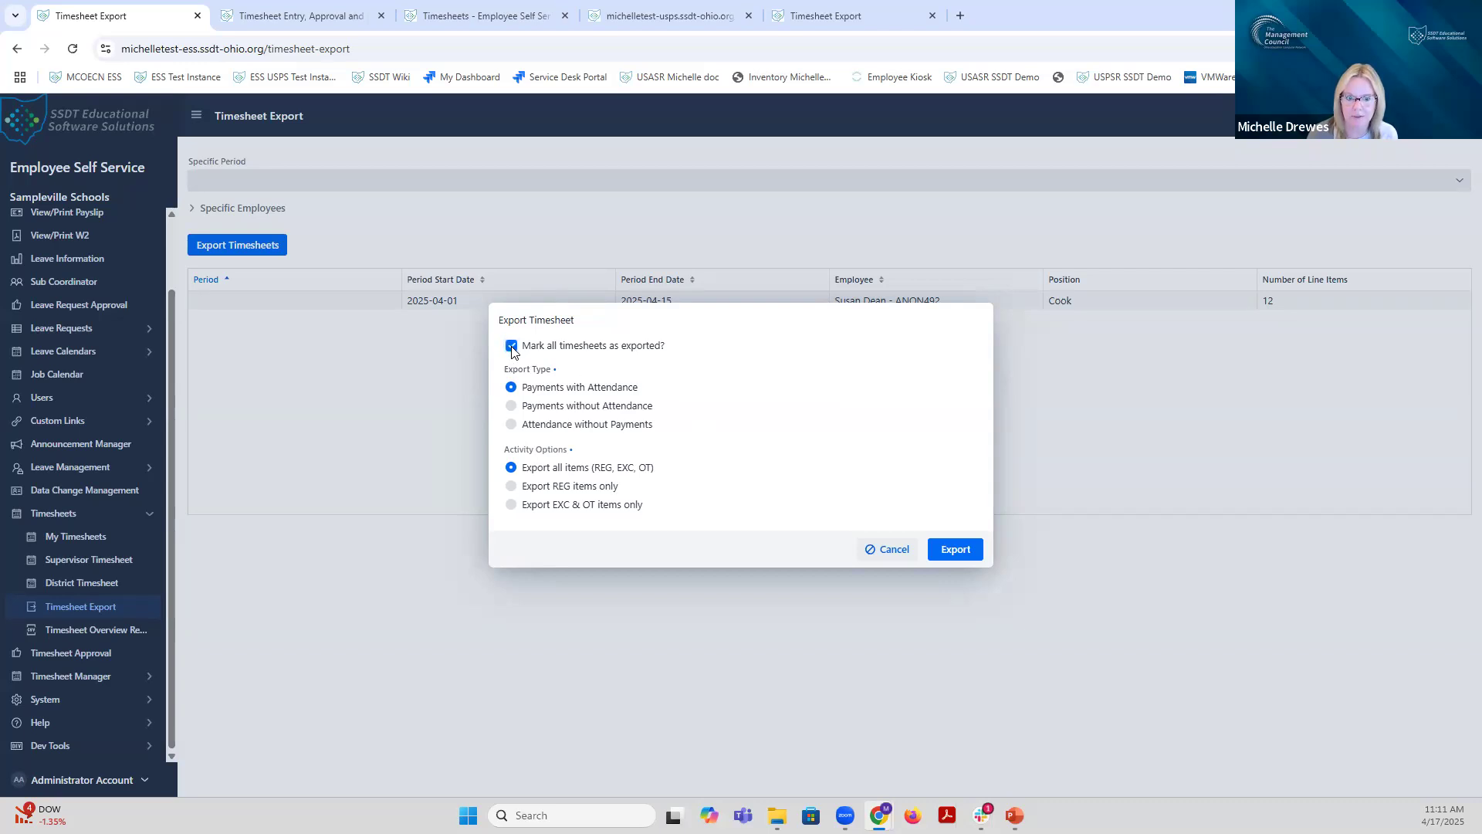
{"action": "left_click", "coordinate": [513, 349]}
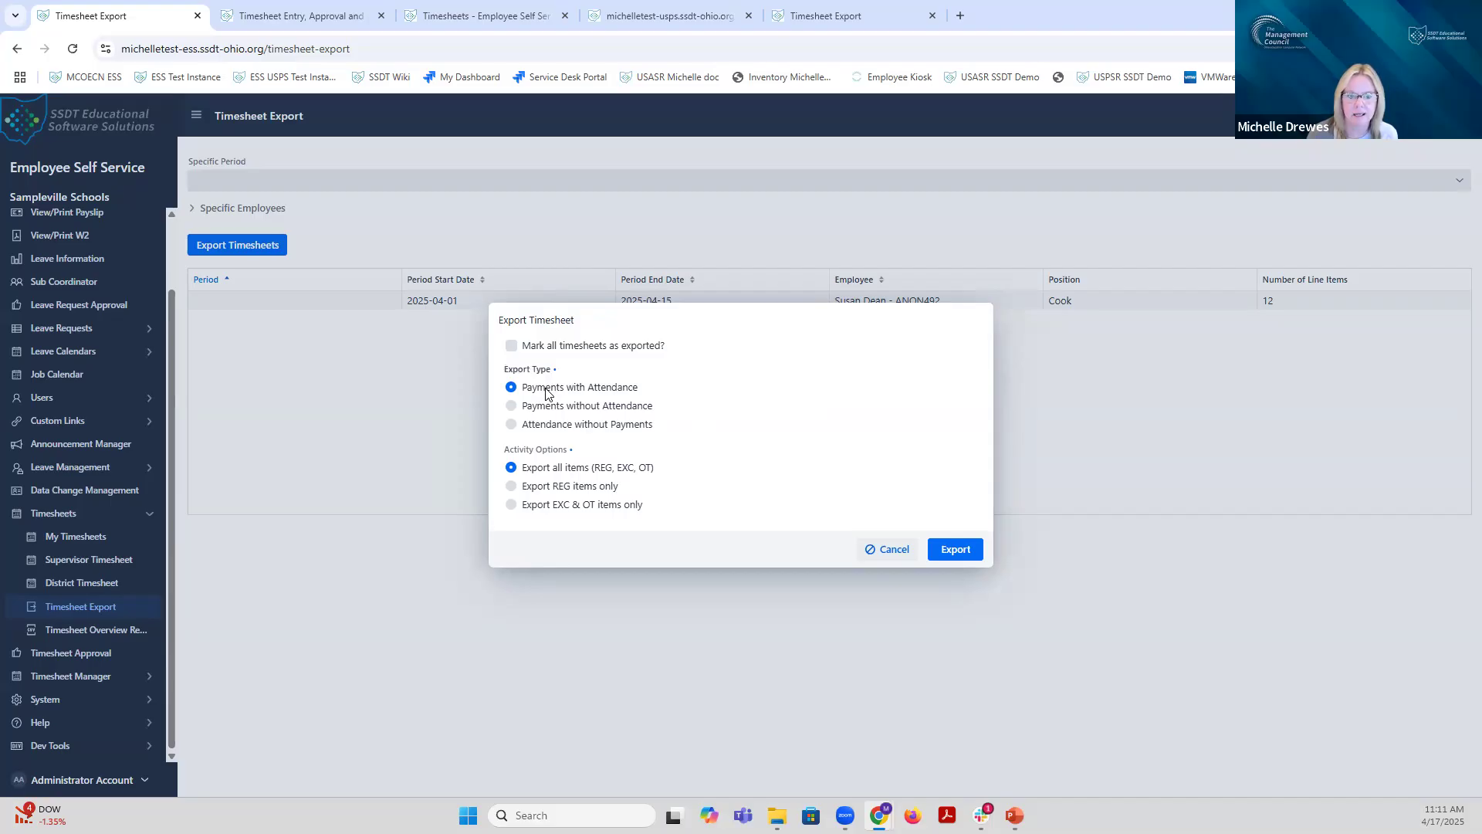
{"action": "left_click", "coordinate": [511, 506]}
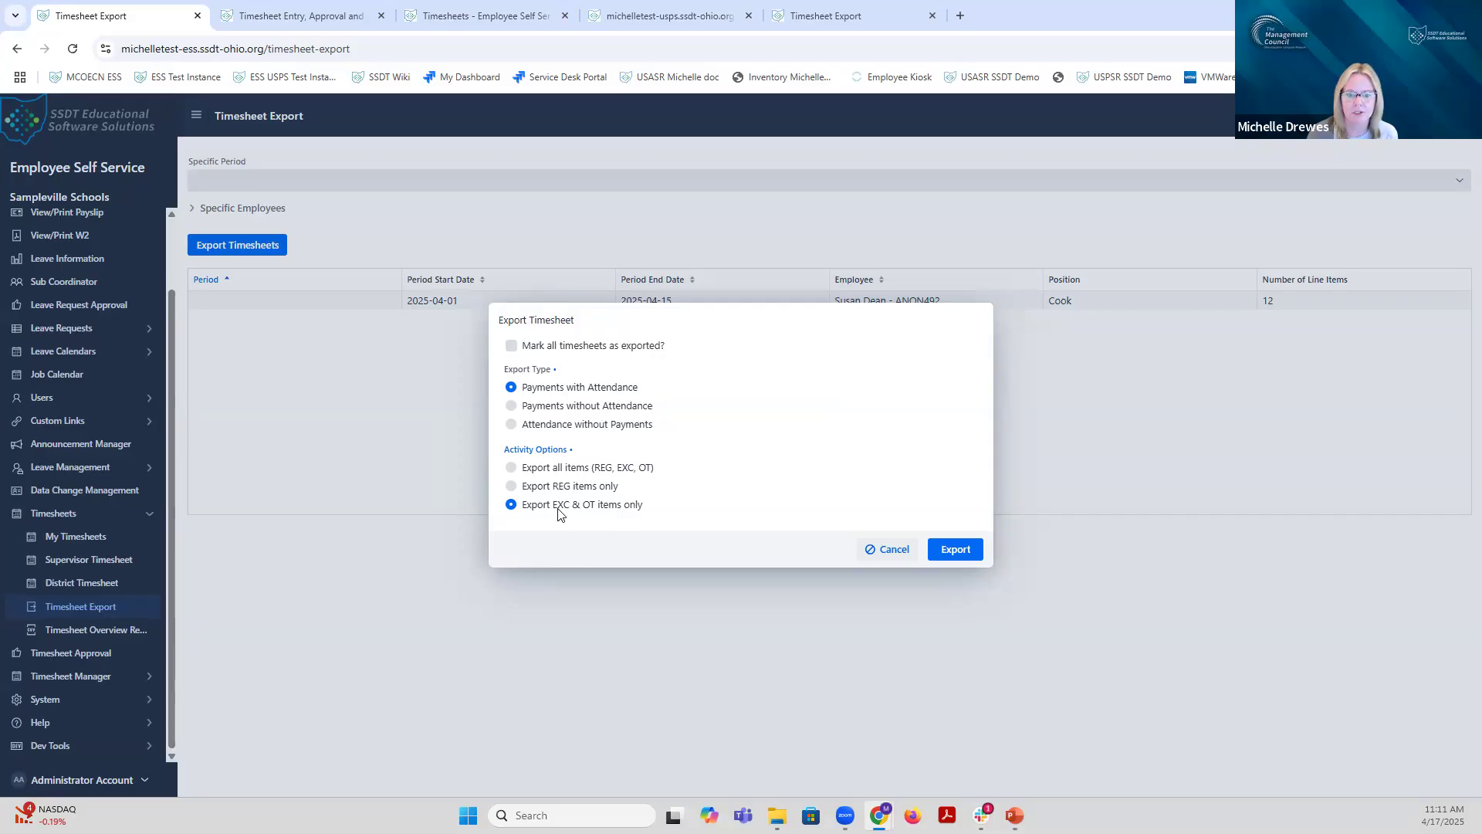
{"action": "left_click", "coordinate": [957, 550]}
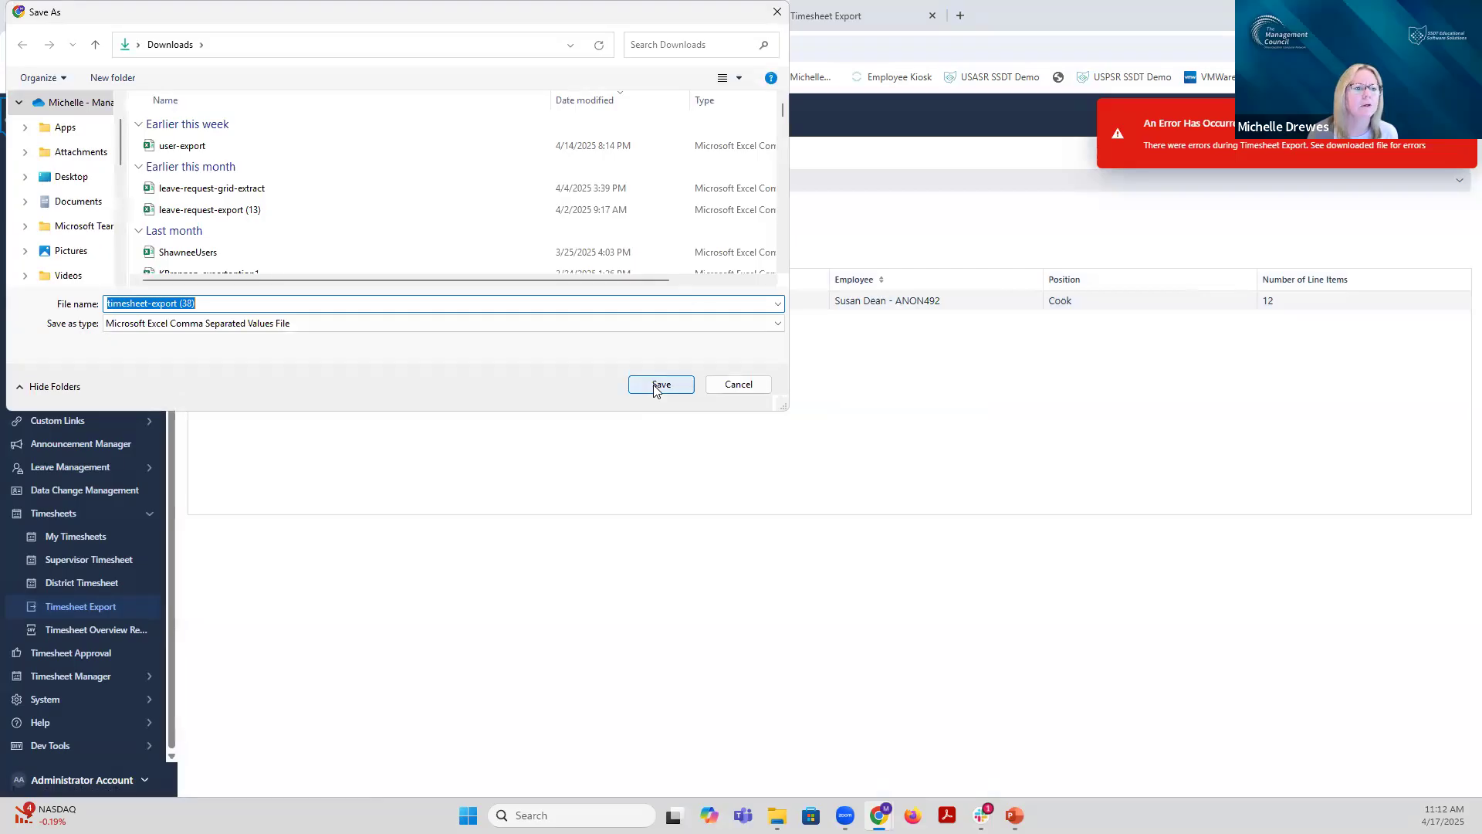
Step: Save timesheet-export (38) to Downloads and review its single row in full-screen Excel
{"action": "left_click", "coordinate": [658, 386]}
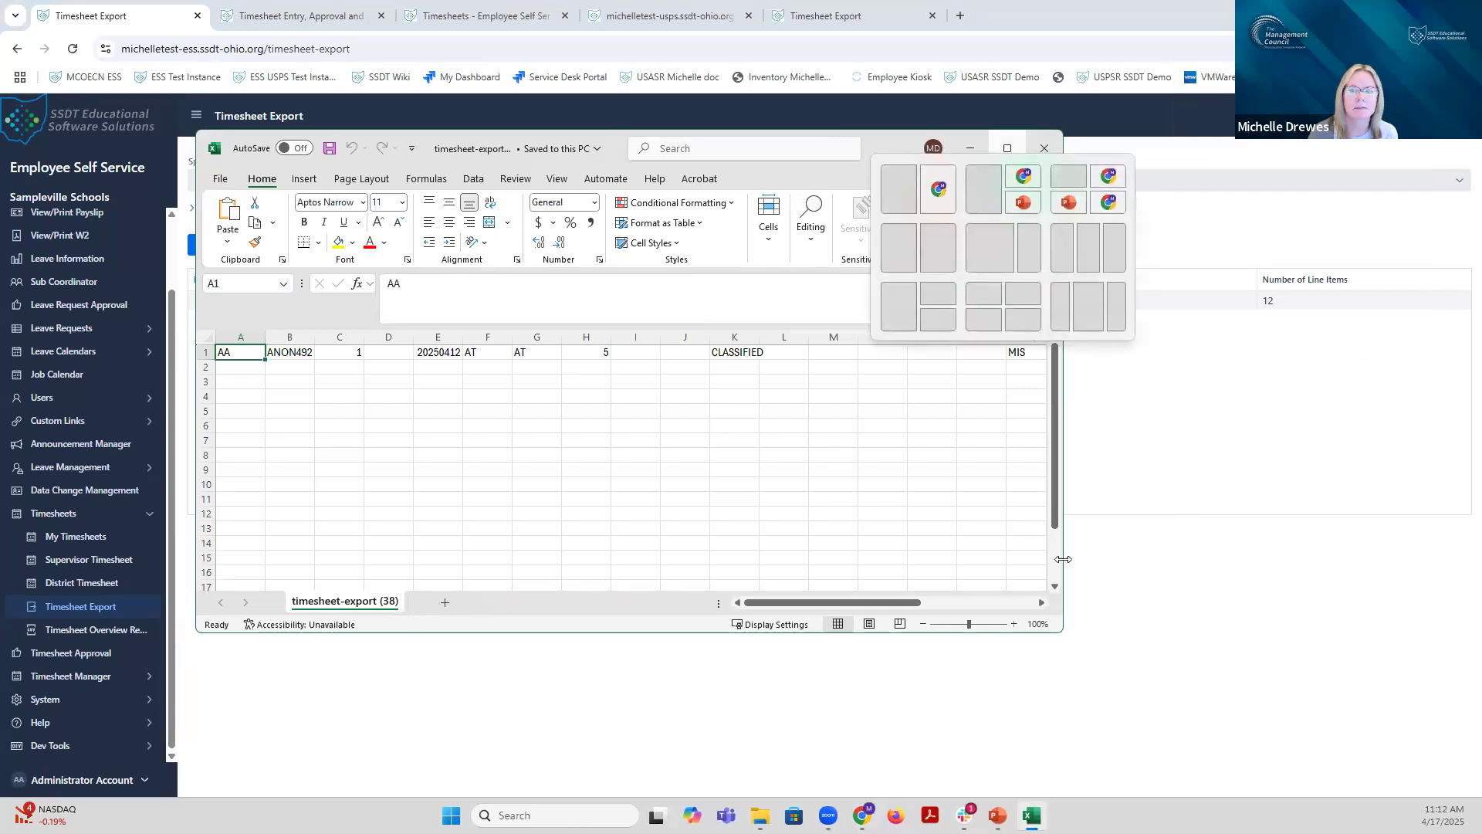
{"action": "left_click_drag", "start_coordinate": [1066, 553], "coordinate": [1337, 602]}
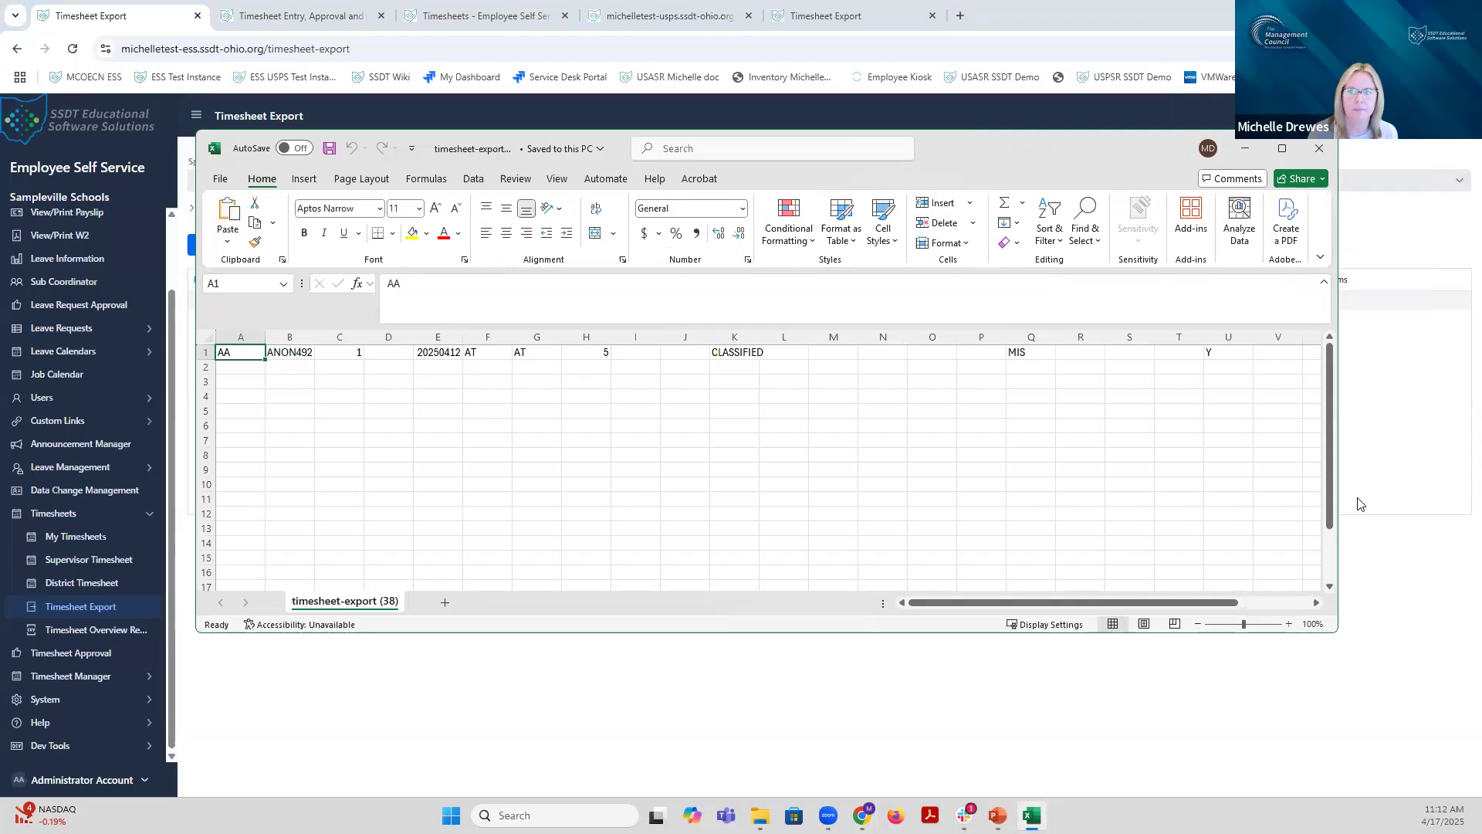
{"action": "left_click", "coordinate": [1282, 149]}
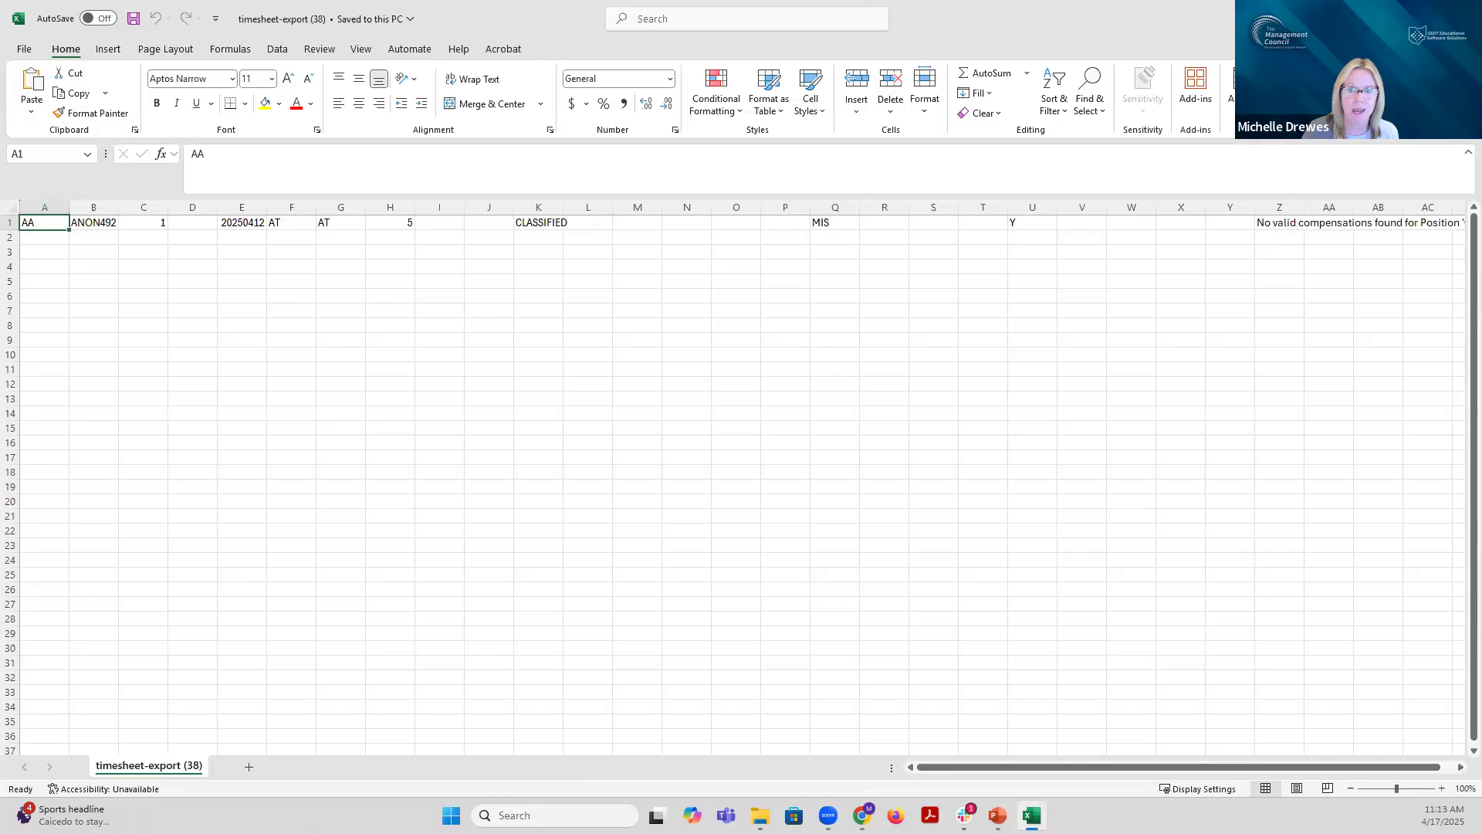
{"action": "key", "text": "alt+Tab"}
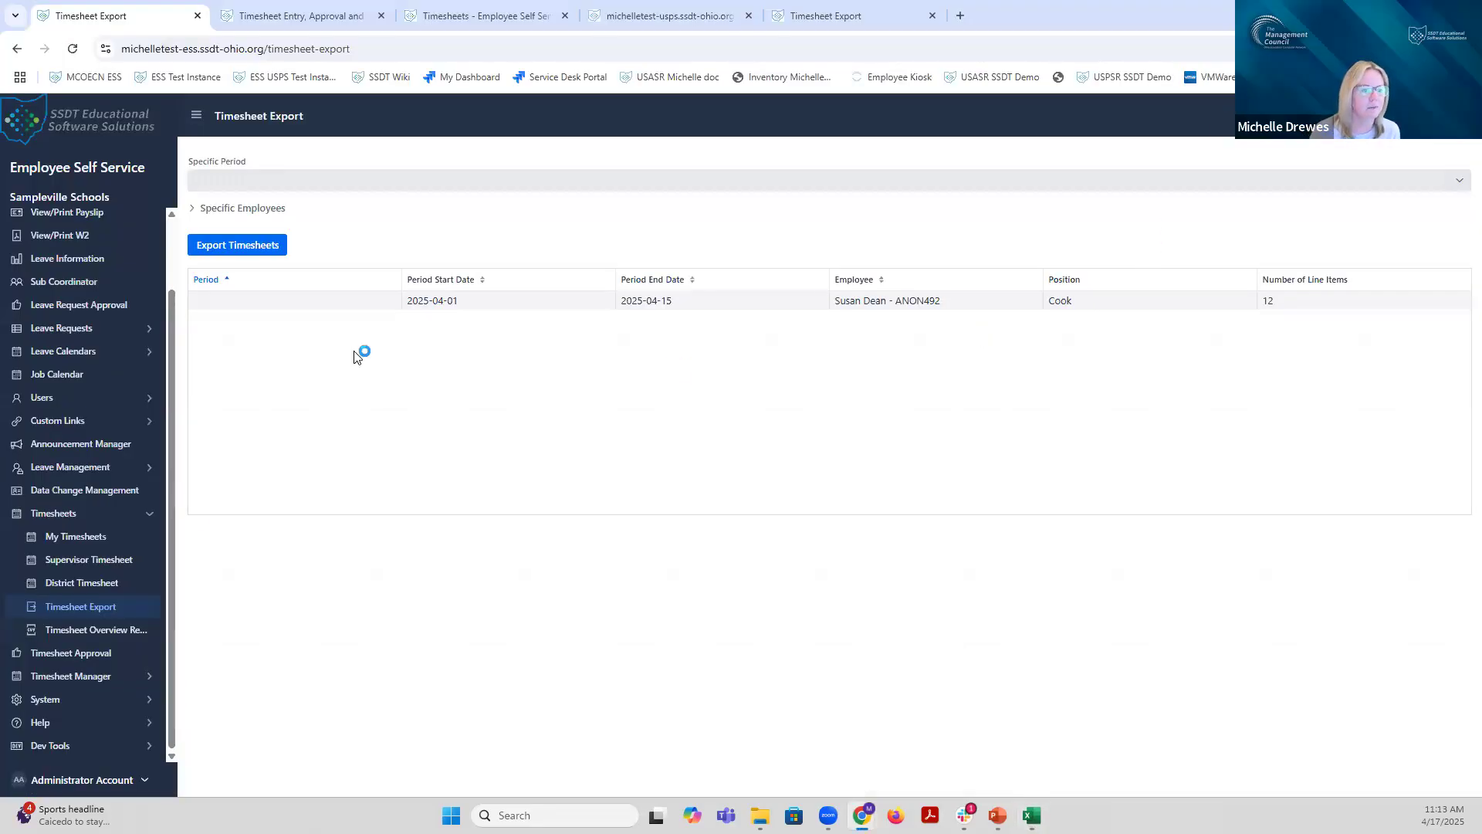
{"action": "left_click", "coordinate": [82, 584]}
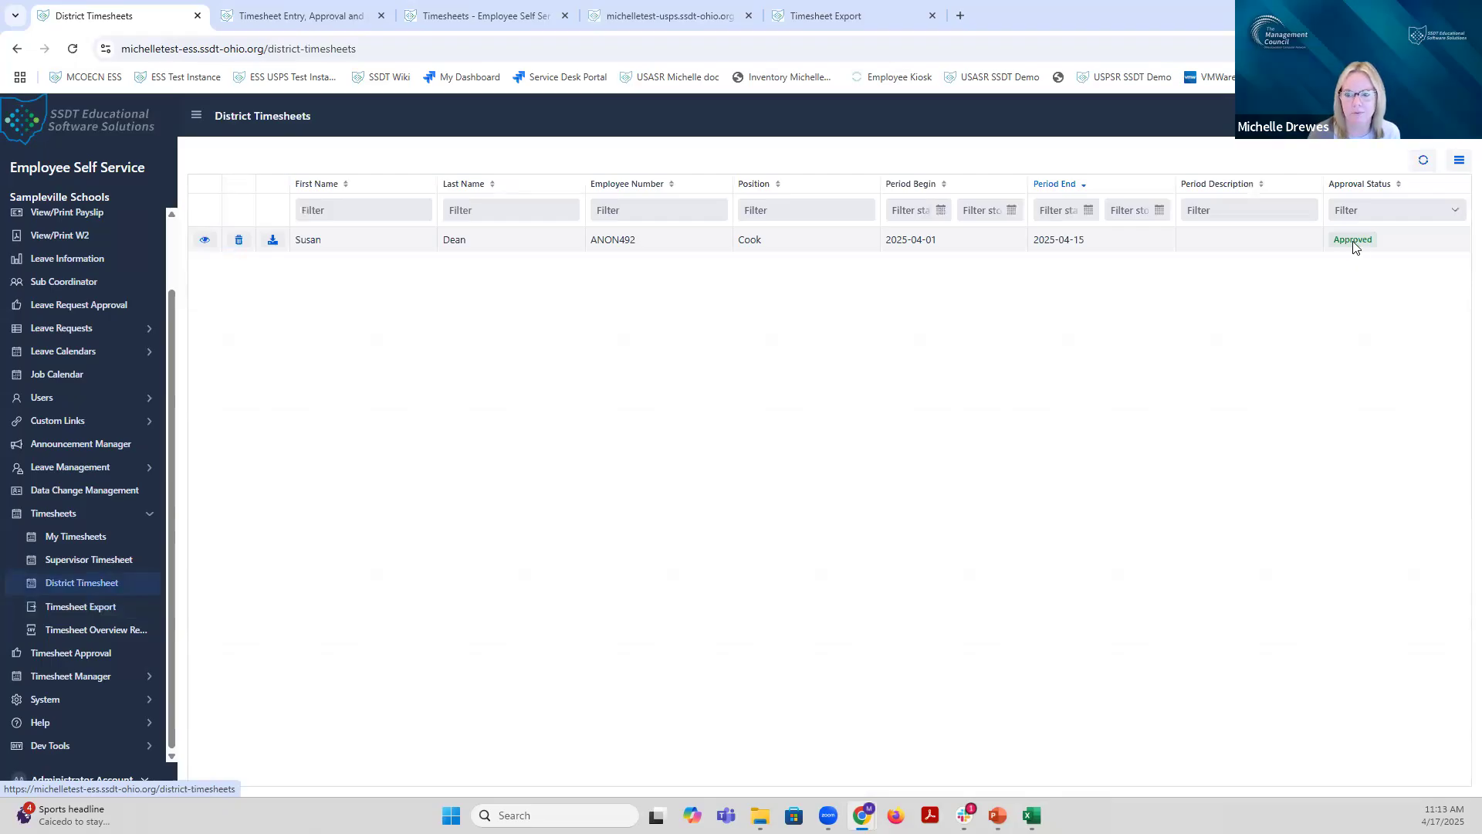
{"action": "left_click", "coordinate": [205, 241]}
{"action": "scroll", "coordinate": [1028, 532], "scroll_direction": "down", "scroll_amount": 2}
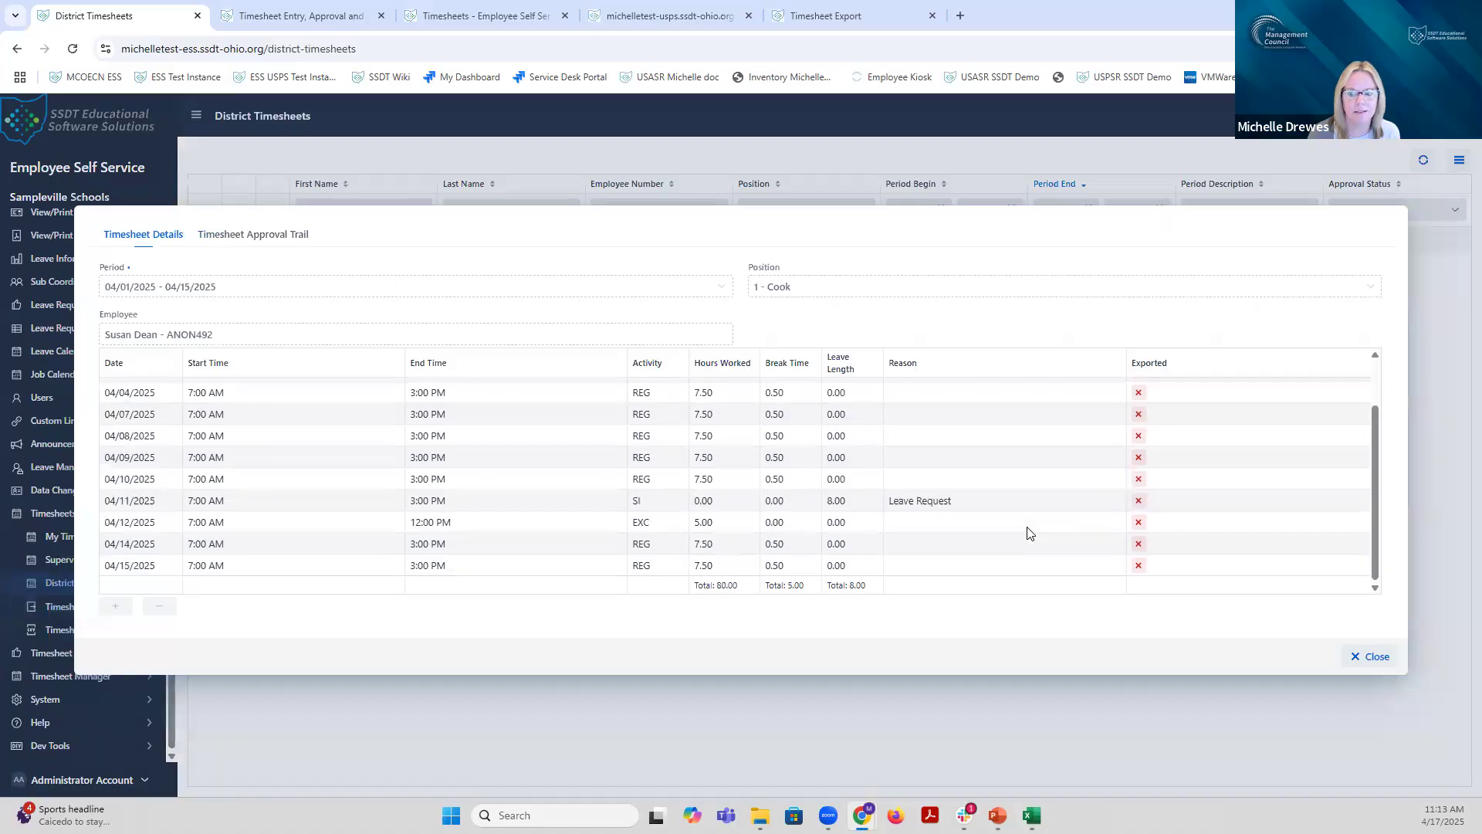
{"action": "scroll", "coordinate": [1027, 533], "scroll_direction": "up", "scroll_amount": 2}
{"action": "left_click_drag", "start_coordinate": [1374, 461], "coordinate": [1365, 543]}
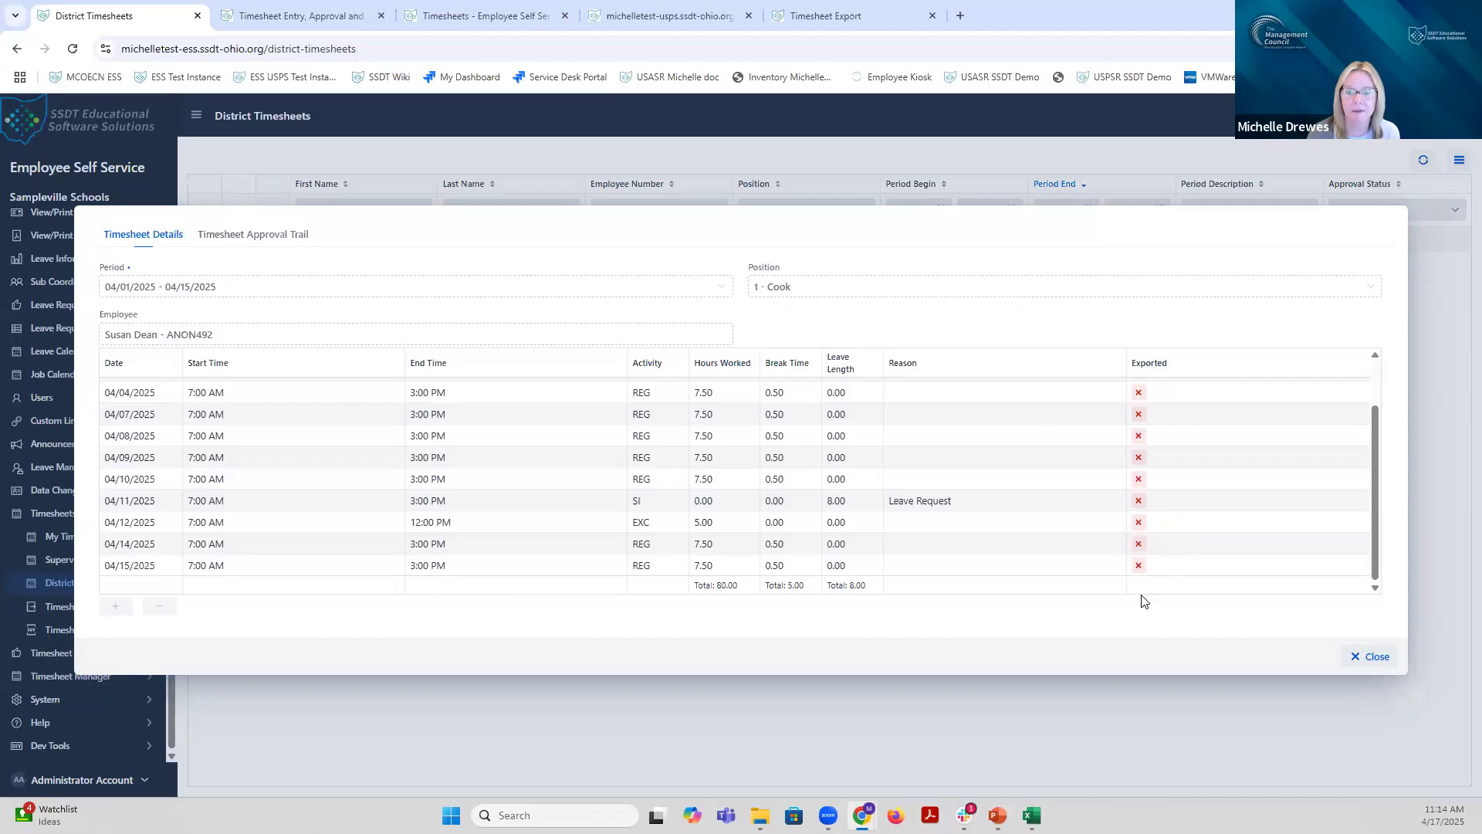
{"action": "left_click", "coordinate": [1367, 657]}
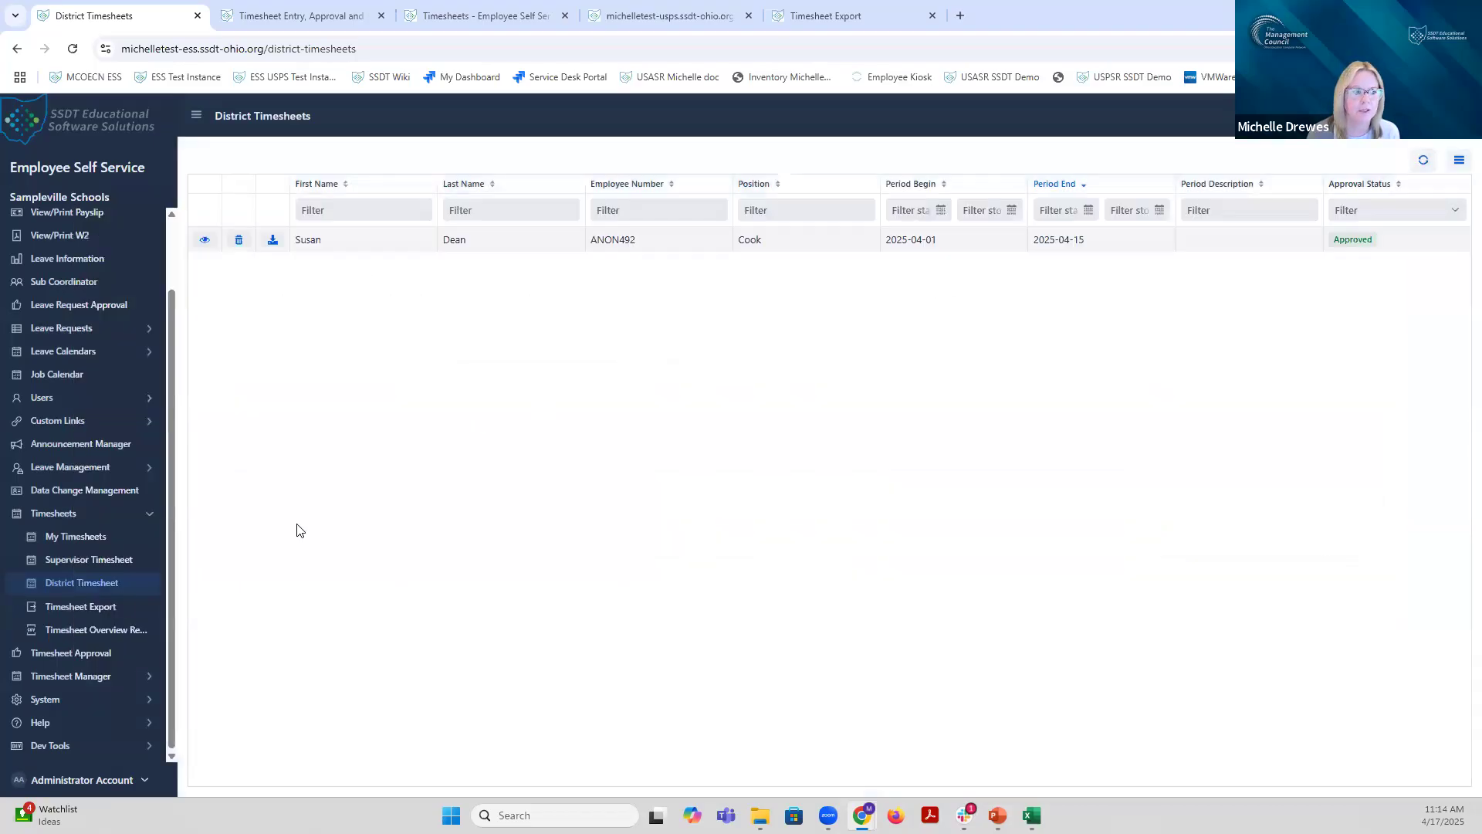
{"action": "left_click", "coordinate": [108, 608]}
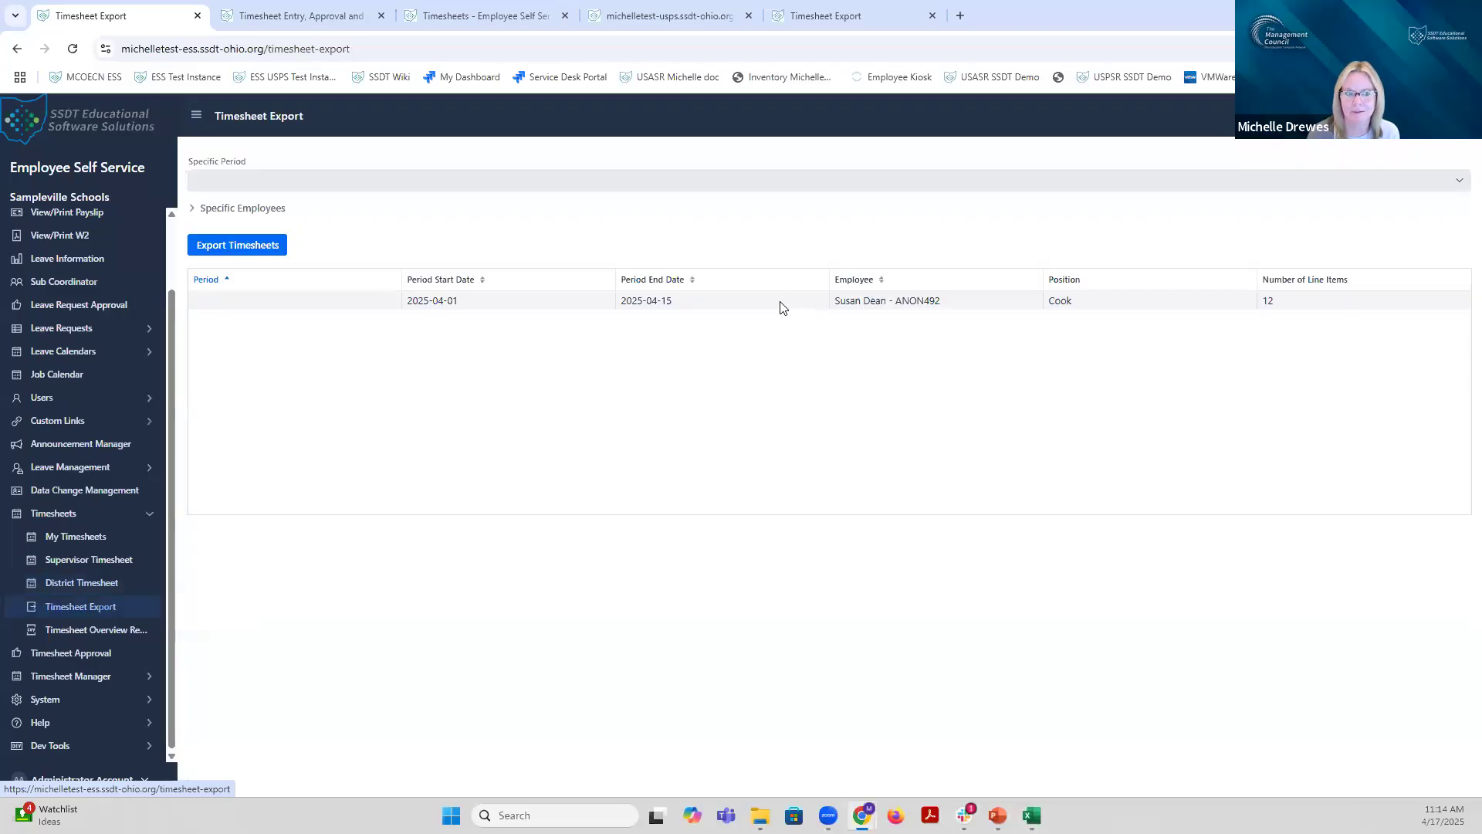
Step: Re-run the export with 'Mark all timesheets as exported?' ticked and save timesheet-export (39)
{"action": "left_click", "coordinate": [263, 247]}
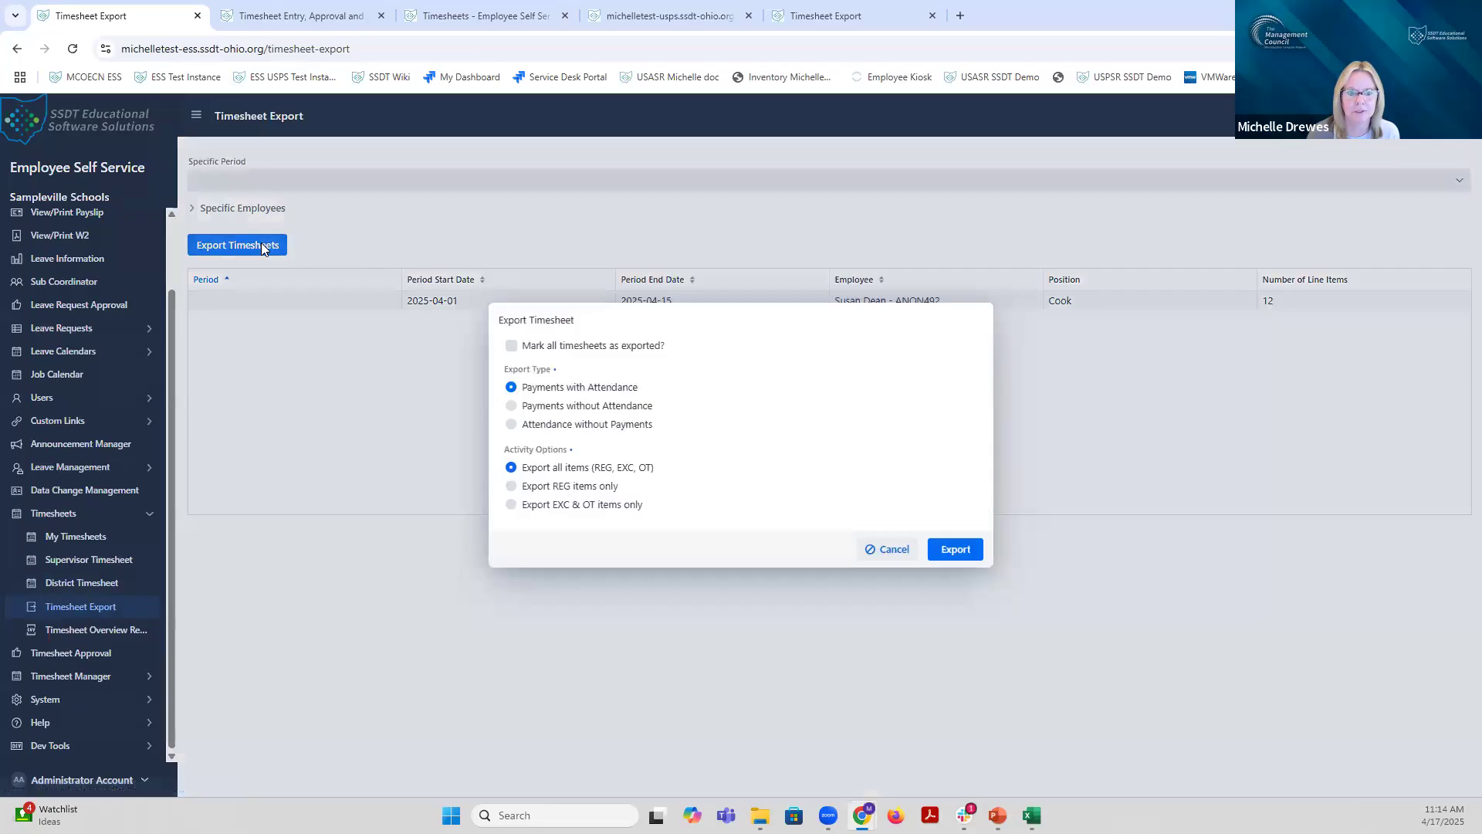
{"action": "left_click", "coordinate": [511, 348]}
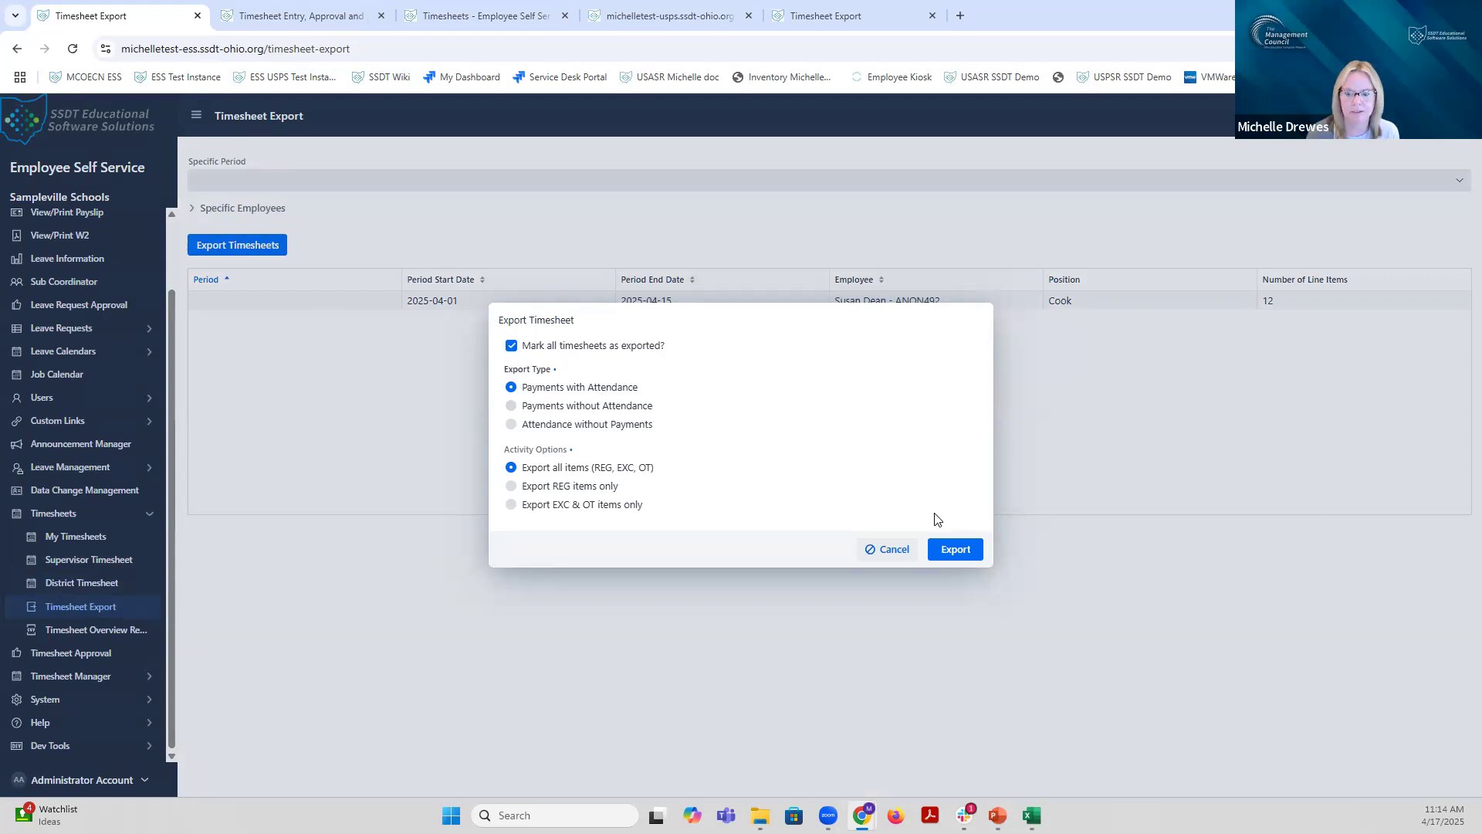
{"action": "left_click", "coordinate": [955, 550]}
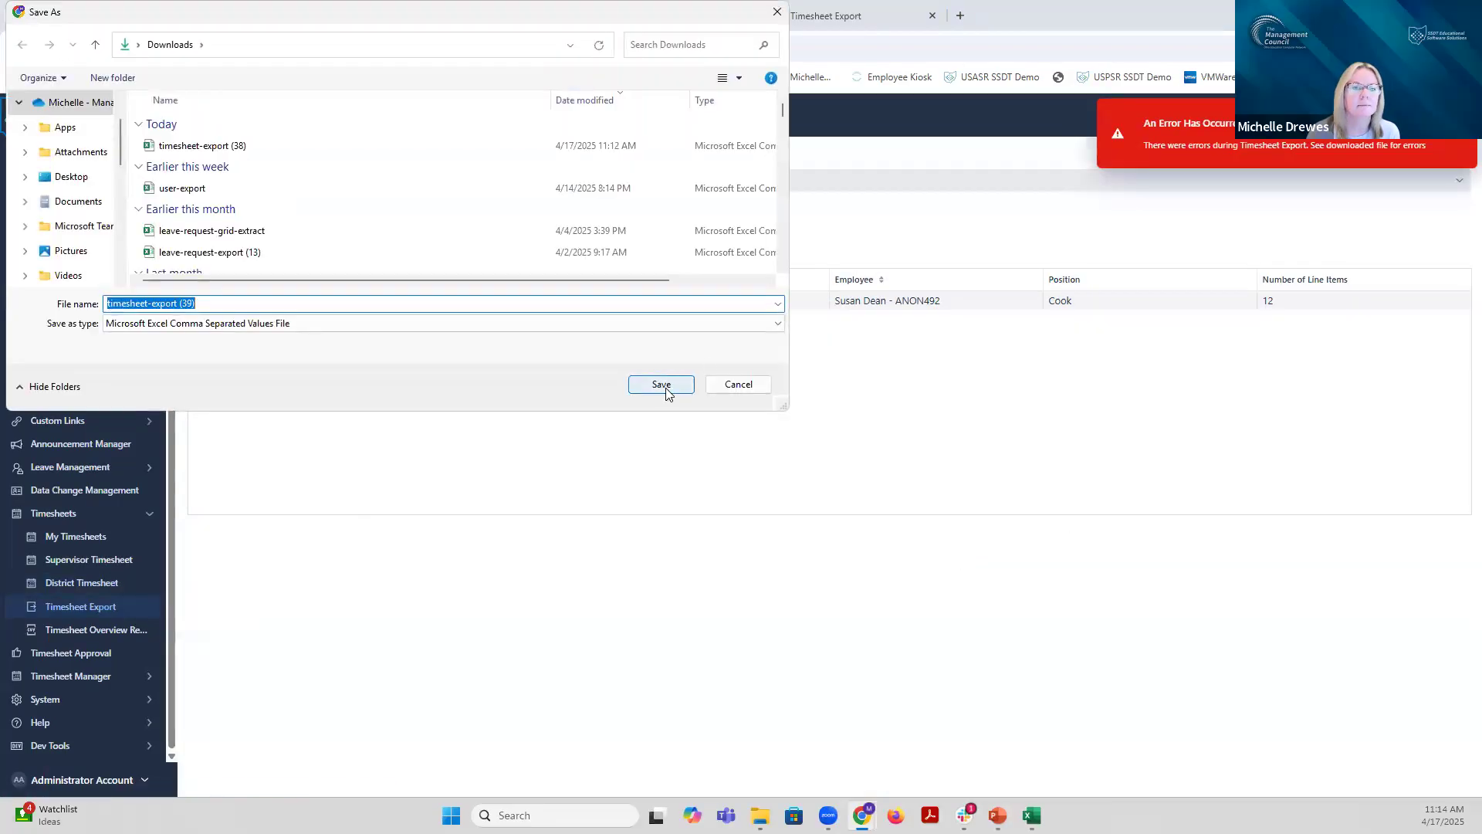
{"action": "left_click", "coordinate": [668, 386]}
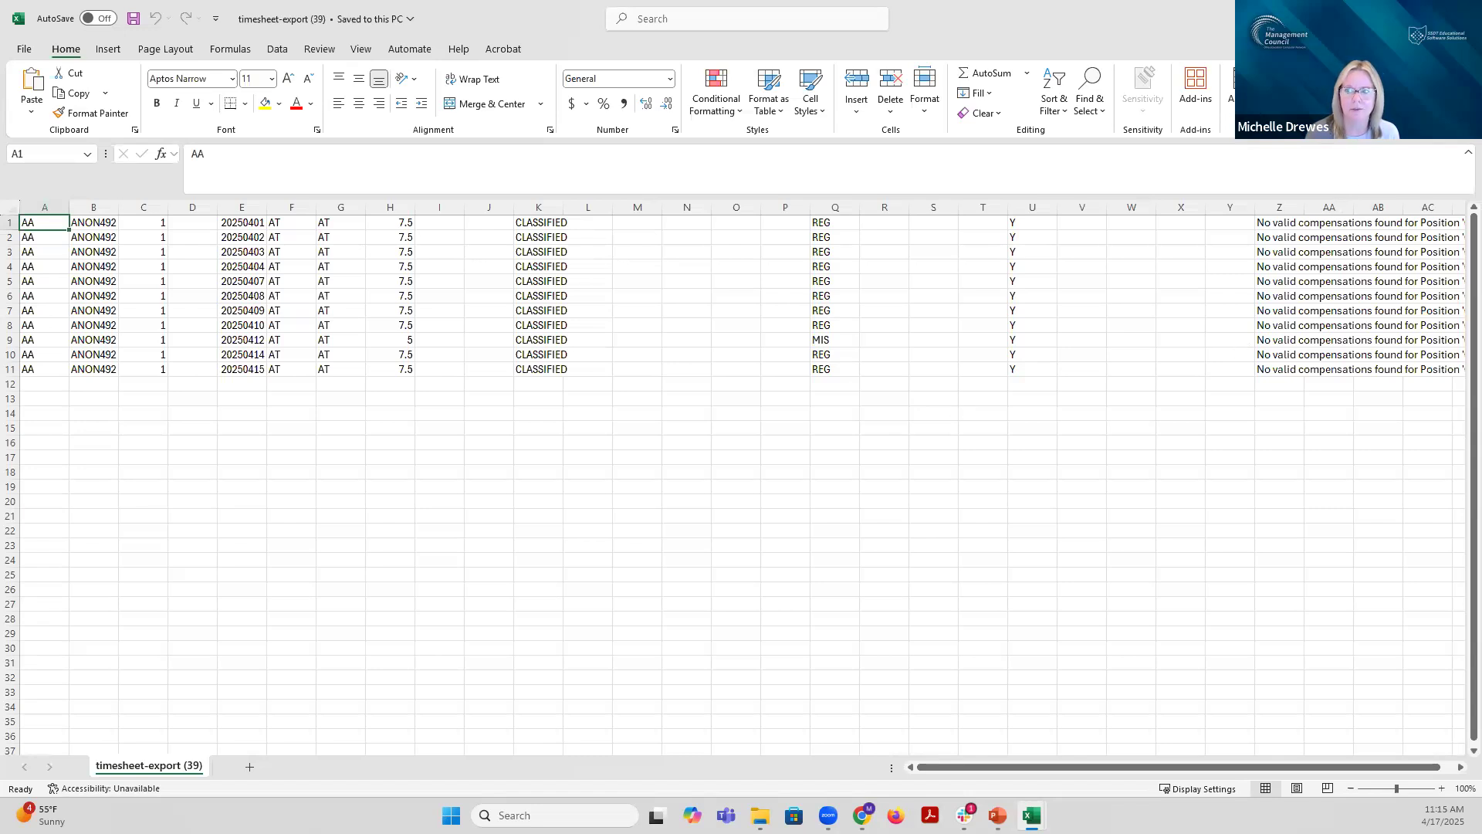
Step: Close the timesheet-export (39) workbook and minimize timesheet-export (38)
{"action": "left_click", "coordinate": [1464, 15]}
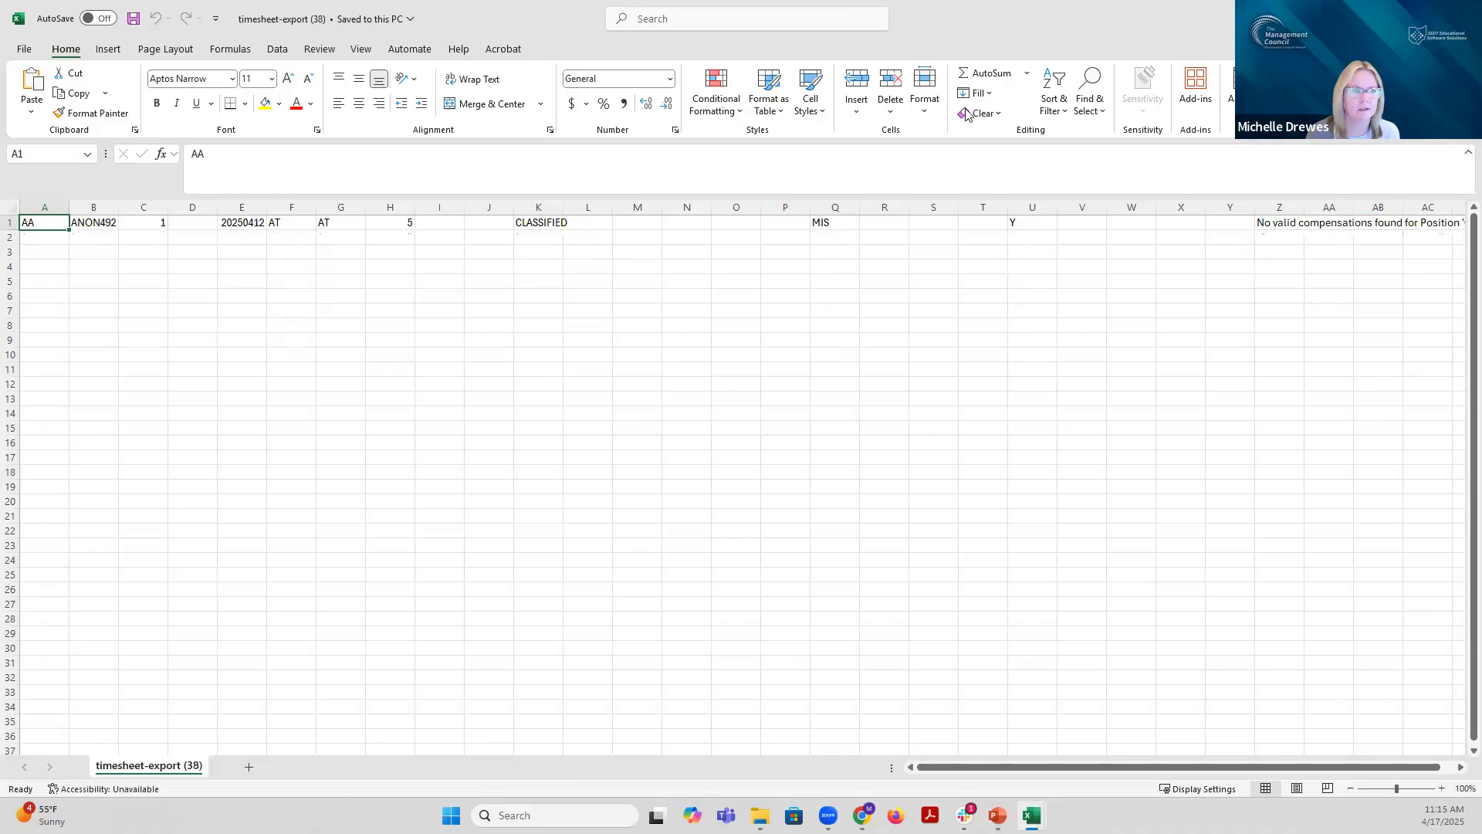
{"action": "left_click", "coordinate": [1392, 16]}
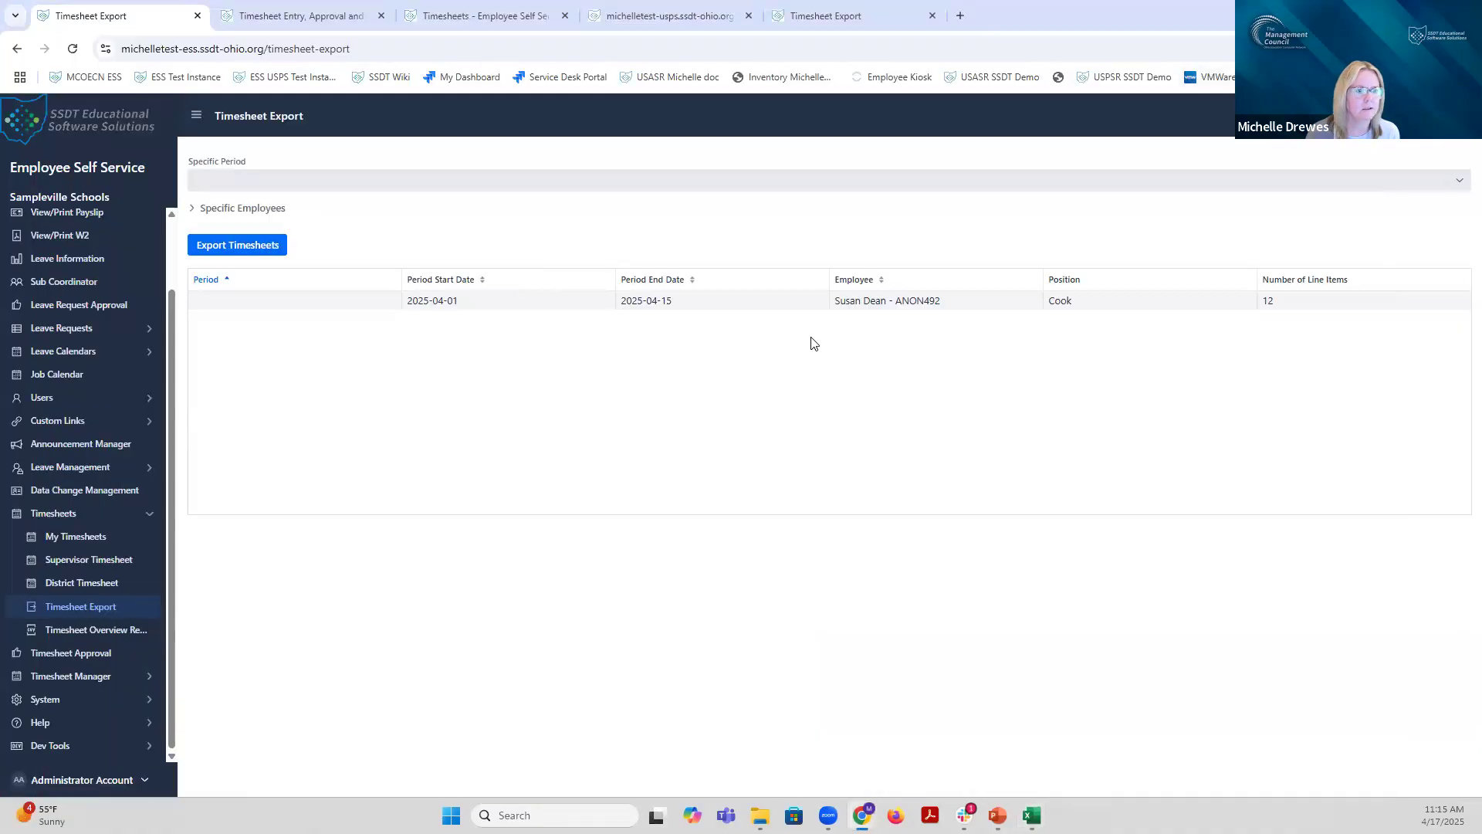
Step: Recheck the April 1–15 timesheet's daily entries in District Timesheets, still marked not exported
{"action": "left_click", "coordinate": [93, 588]}
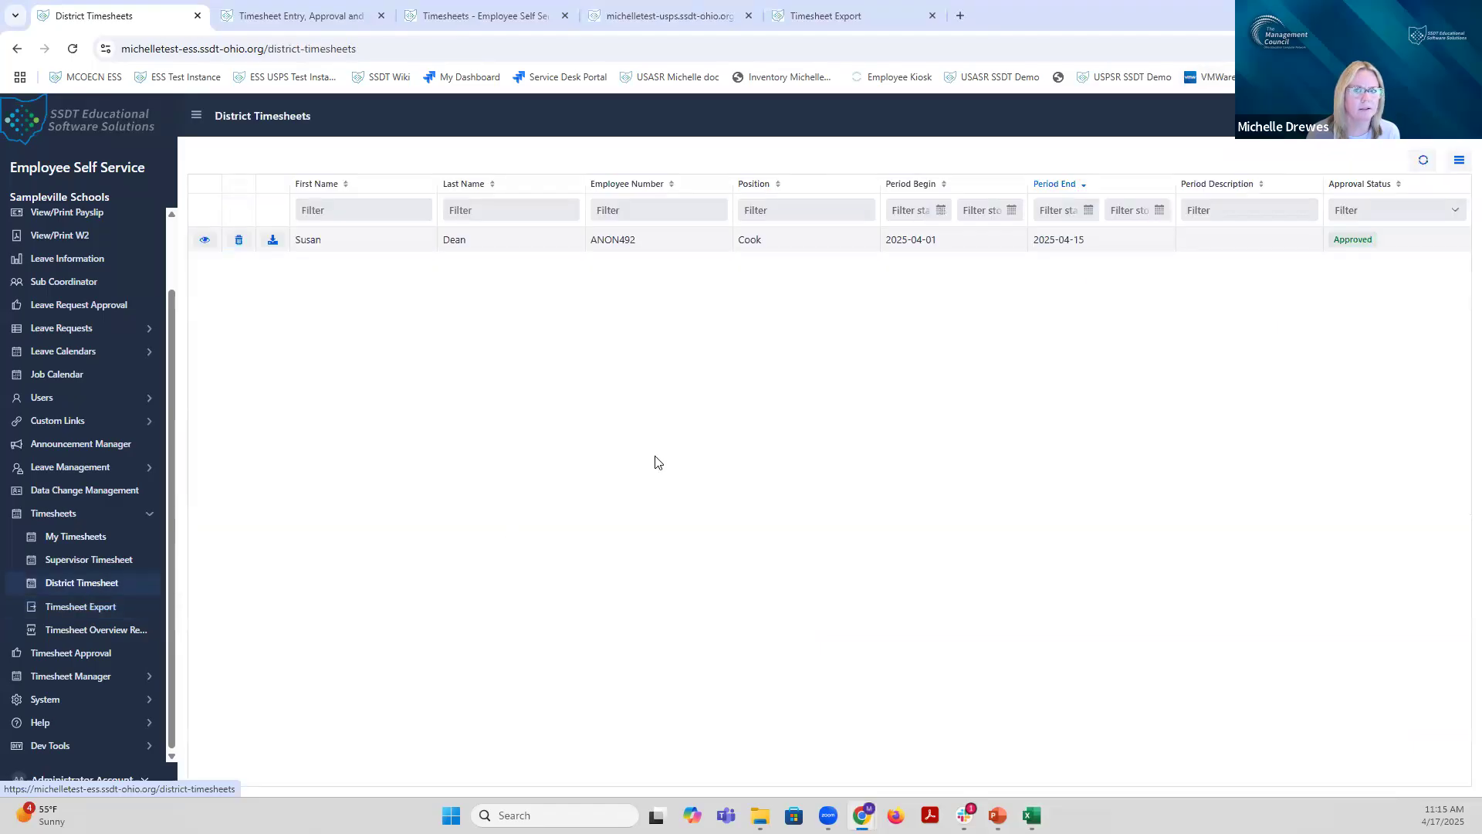
{"action": "left_click", "coordinate": [205, 241]}
{"action": "scroll", "coordinate": [910, 446], "scroll_direction": "down", "scroll_amount": 1}
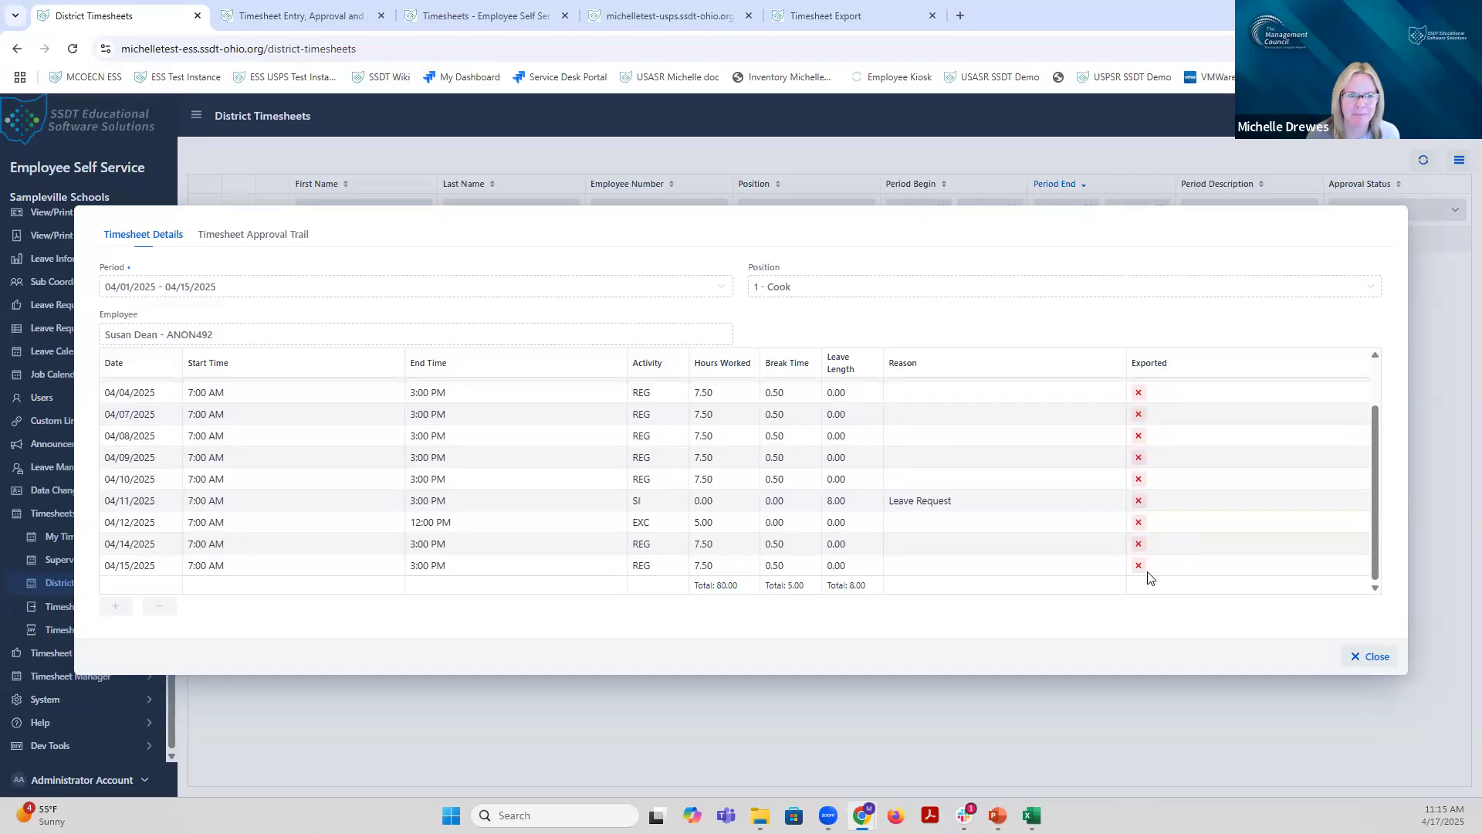
{"action": "scroll", "coordinate": [1186, 568], "scroll_direction": "up", "scroll_amount": 2}
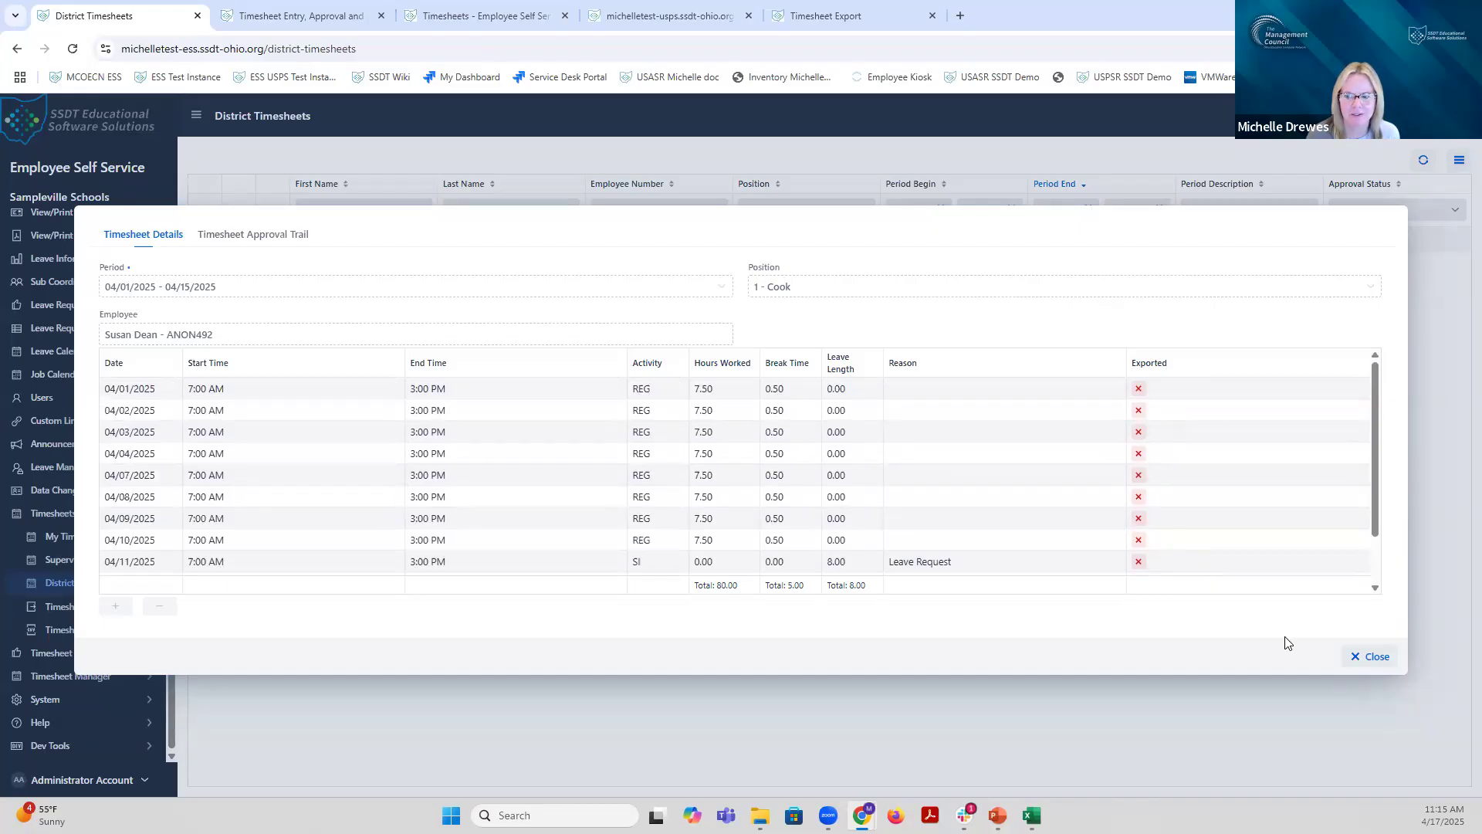
{"action": "left_click", "coordinate": [1370, 657]}
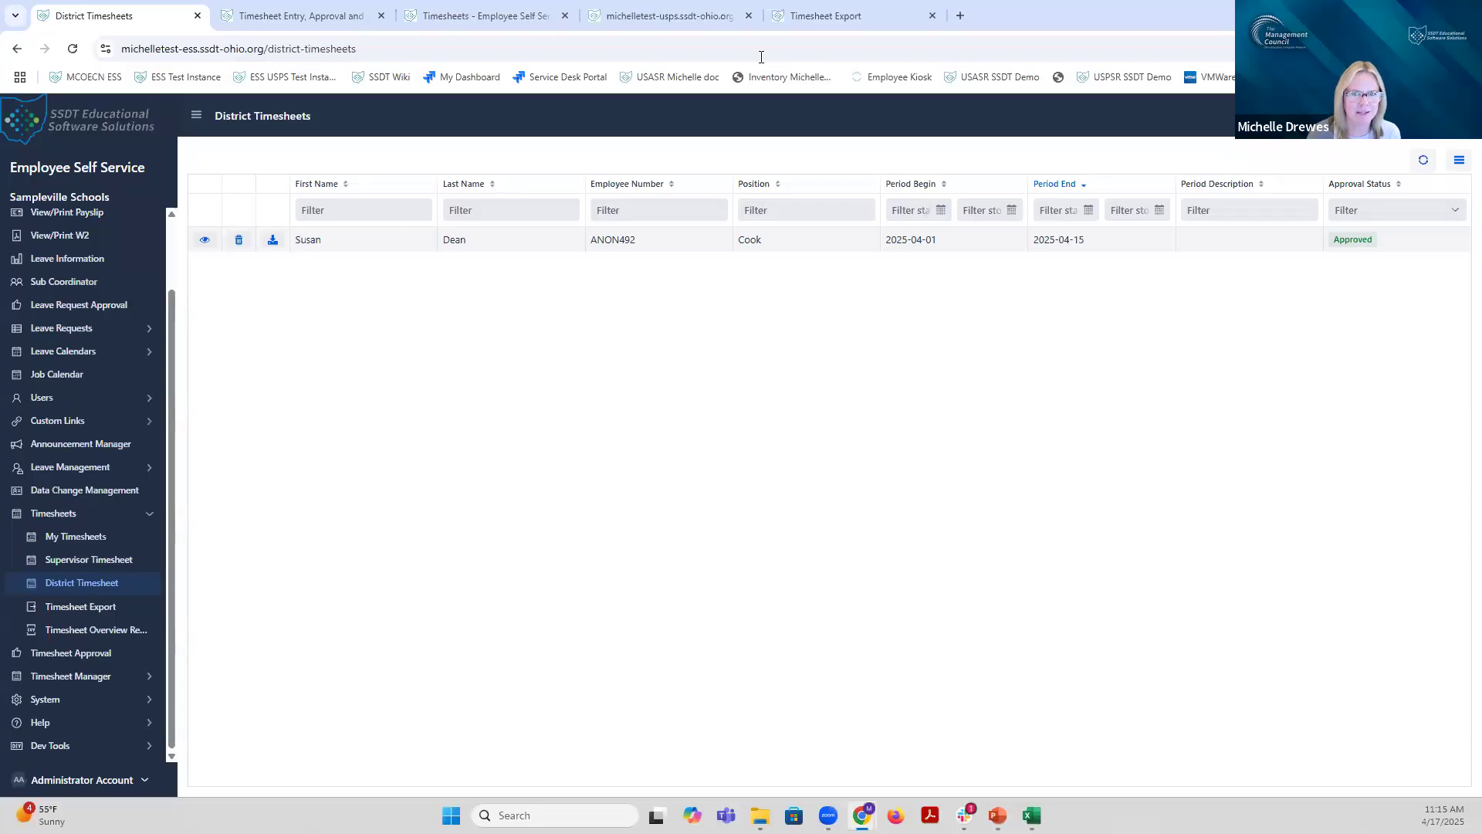
{"action": "left_click", "coordinate": [855, 17]}
Step: Reload the expired login page and sign in as administrator using Chrome's saved credentials
{"action": "left_click", "coordinate": [832, 131]}
{"action": "left_click", "coordinate": [717, 411]}
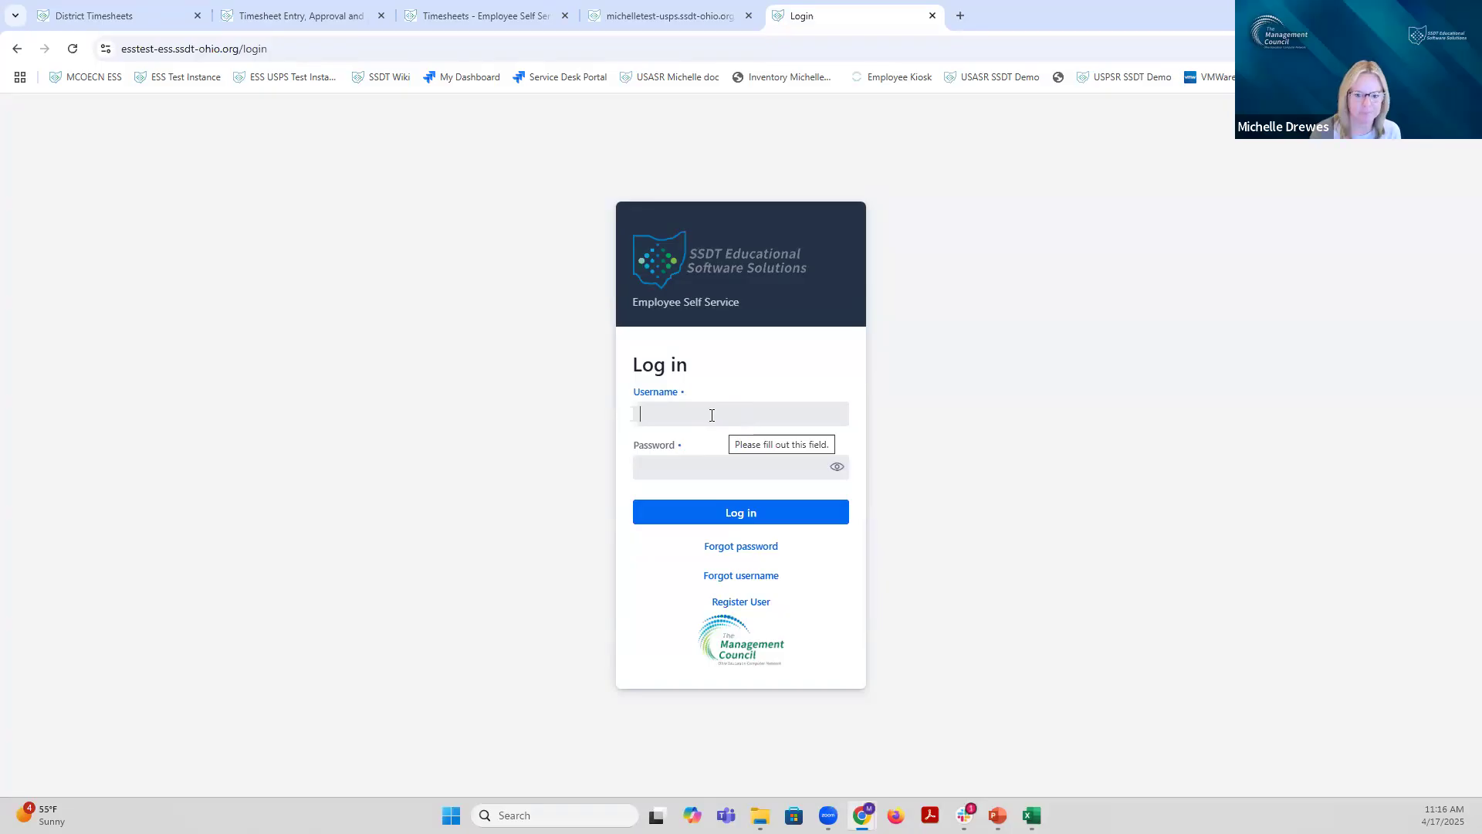
{"action": "left_click", "coordinate": [712, 415]}
{"action": "left_click", "coordinate": [731, 396]}
{"action": "left_click", "coordinate": [72, 48]}
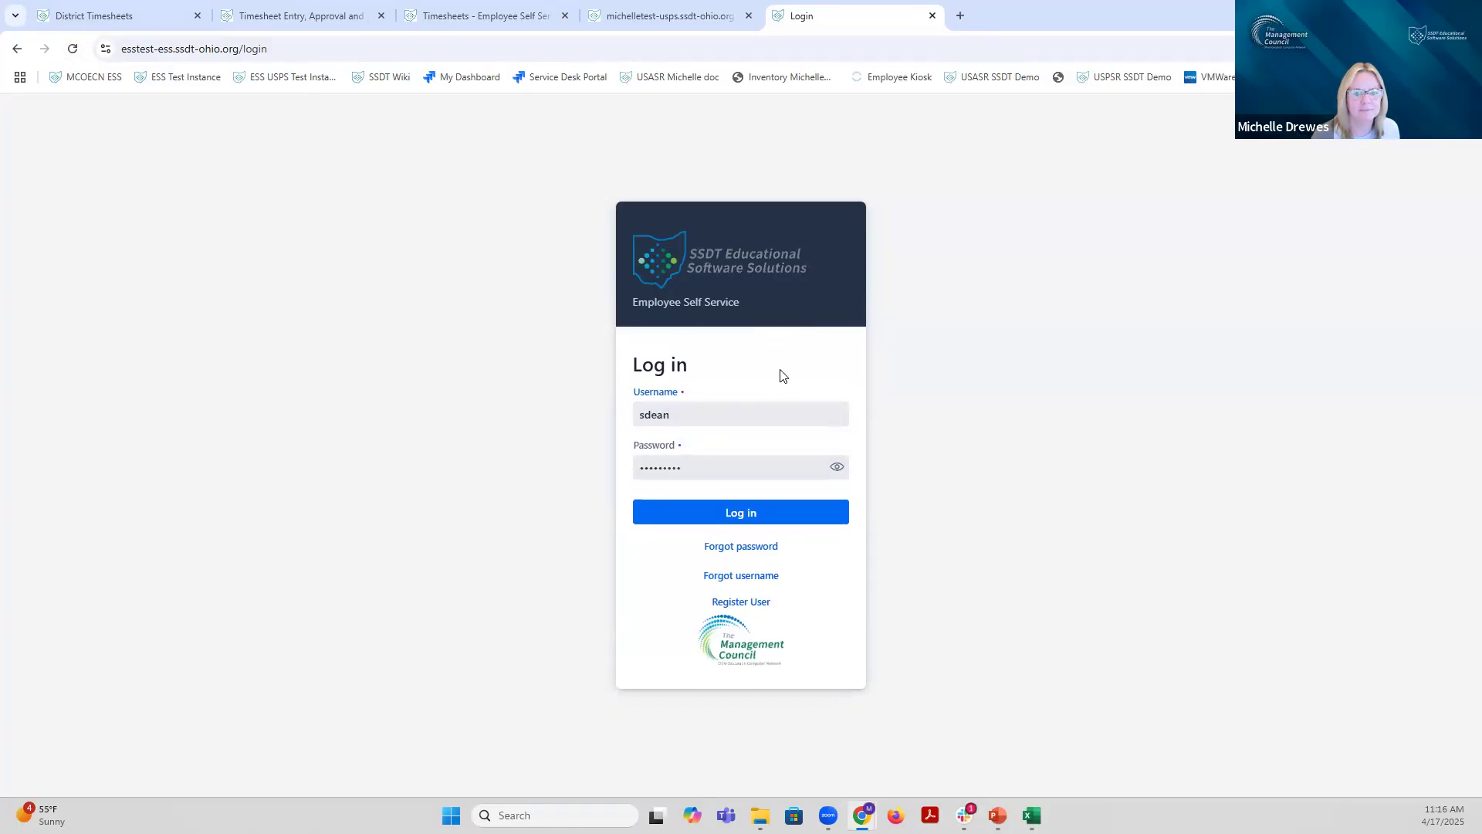
{"action": "left_click", "coordinate": [707, 417]}
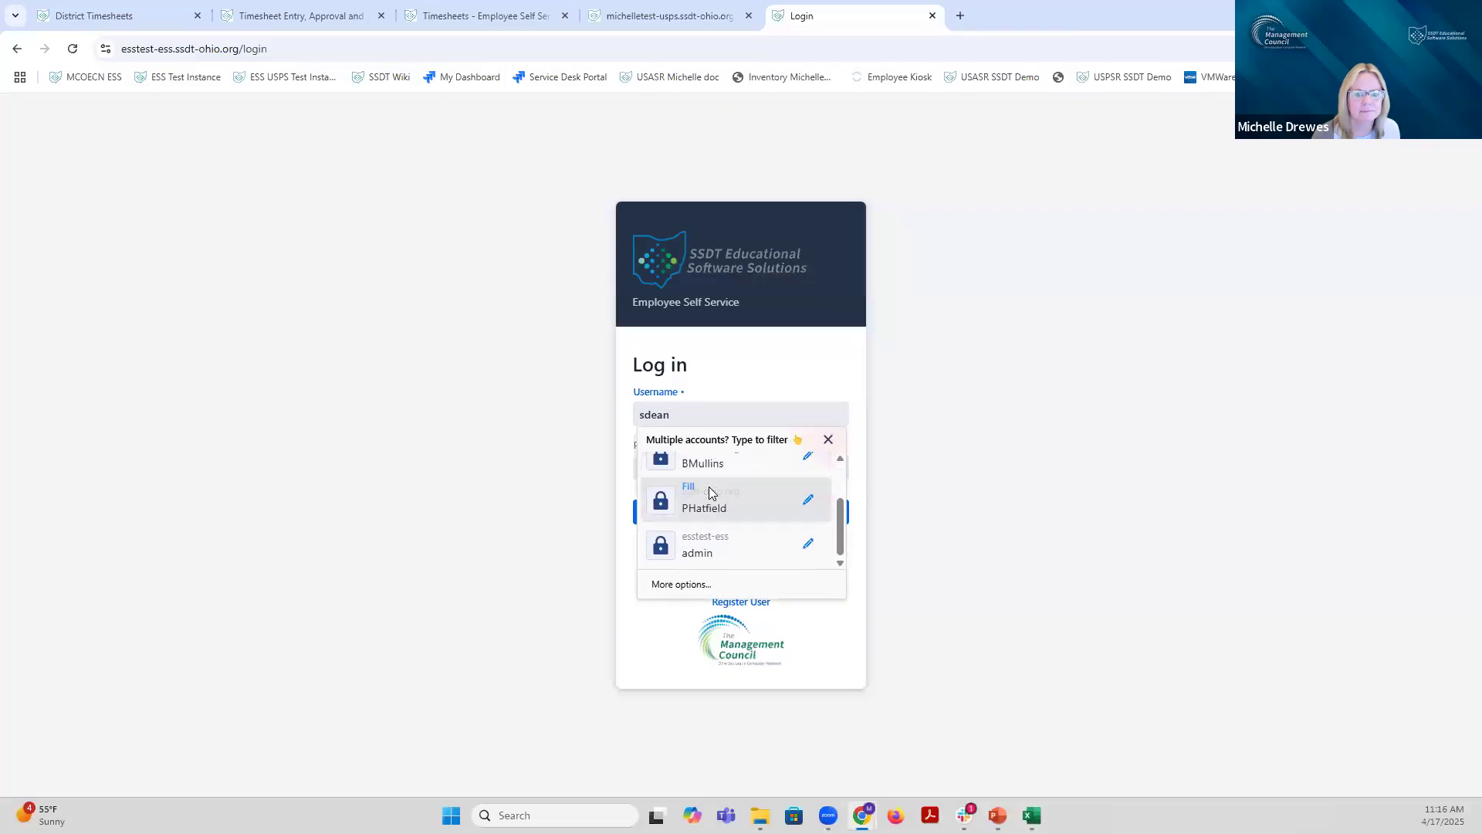
{"action": "left_click", "coordinate": [695, 546]}
{"action": "left_click", "coordinate": [716, 518]}
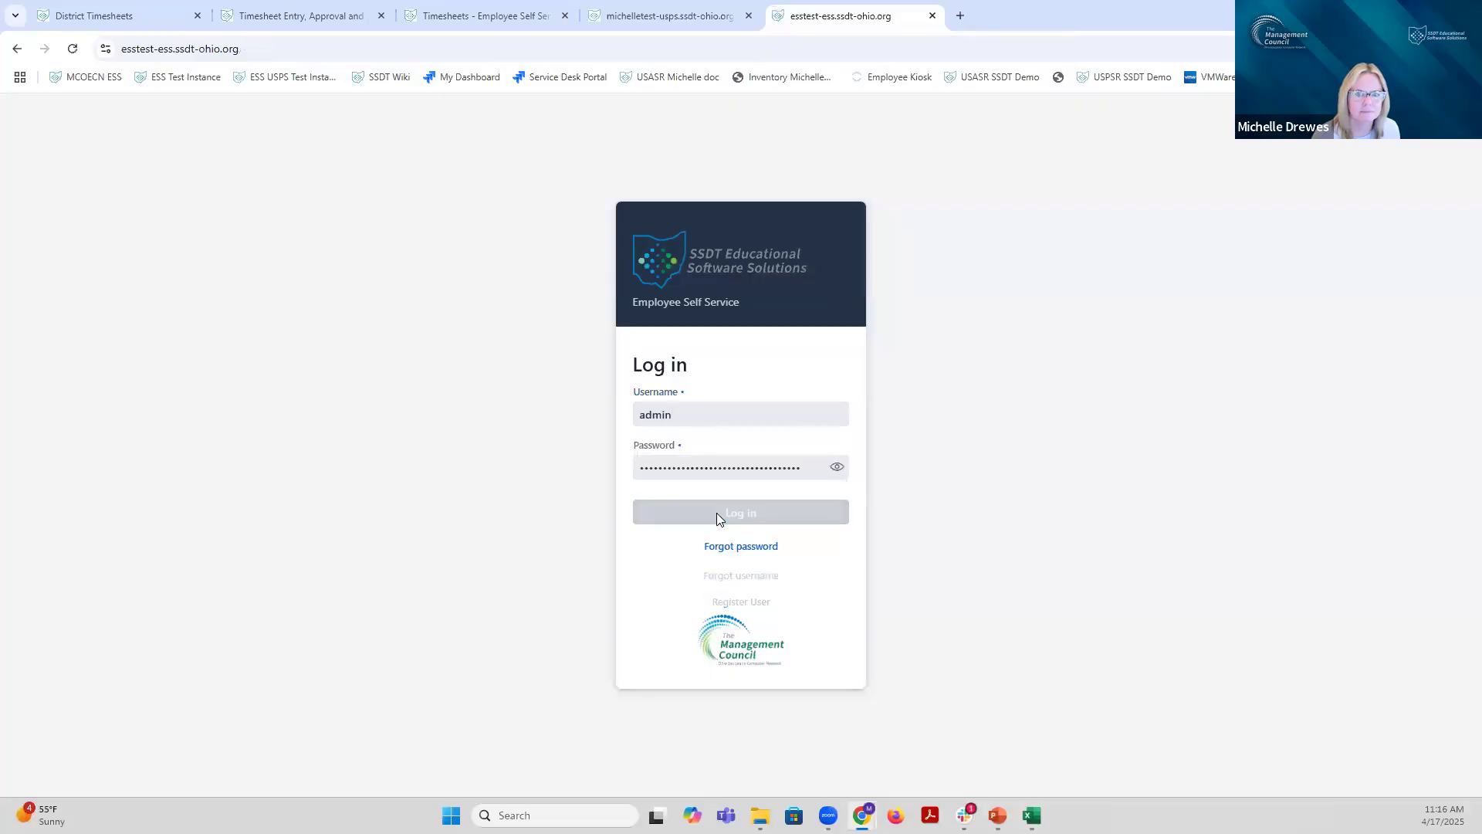
{"action": "scroll", "coordinate": [67, 424], "scroll_direction": "down", "scroll_amount": 2}
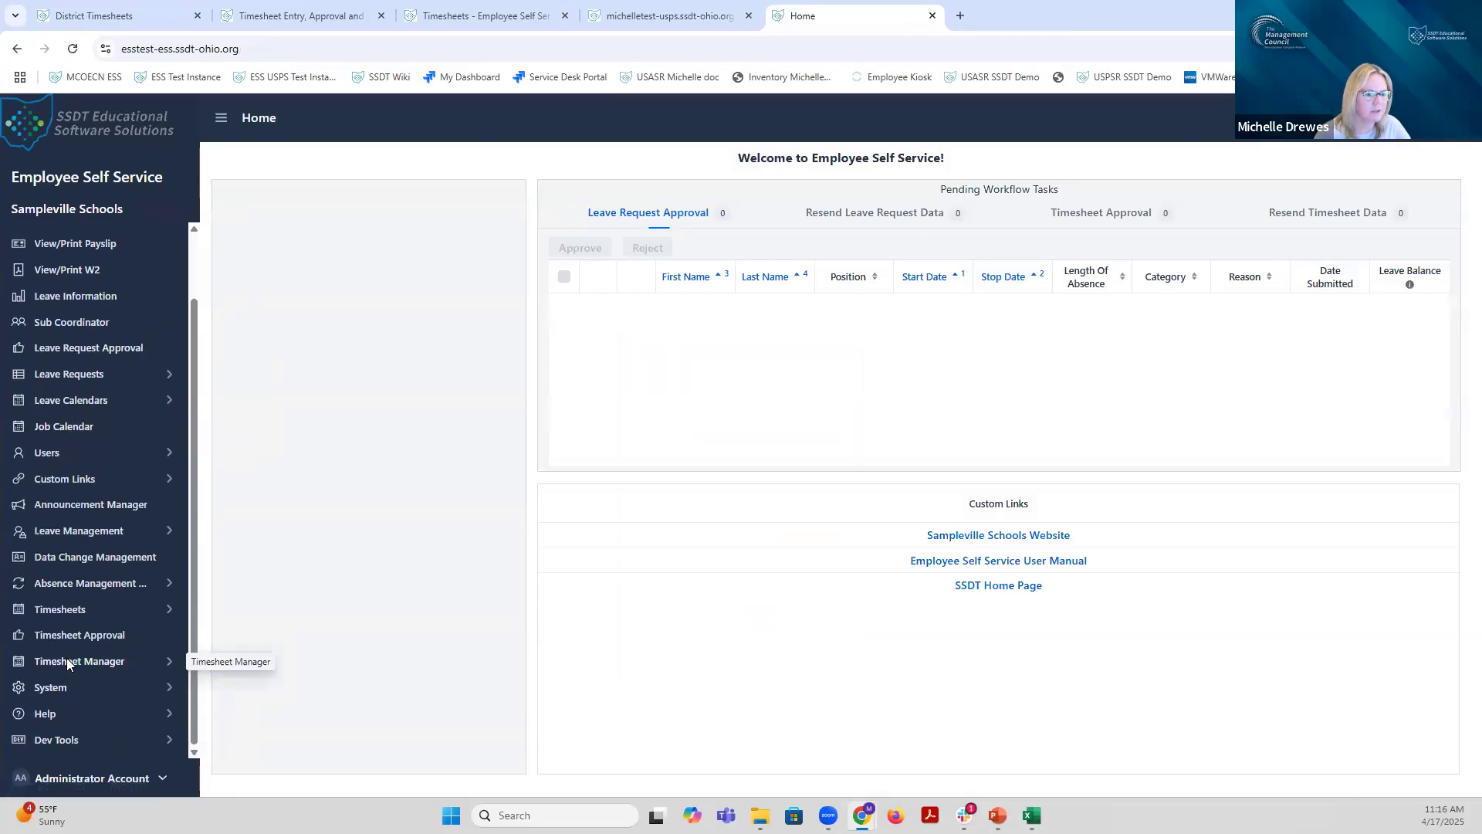
Step: Open District Timesheets and filter the Last Name column by 'd'
{"action": "left_click", "coordinate": [68, 610]}
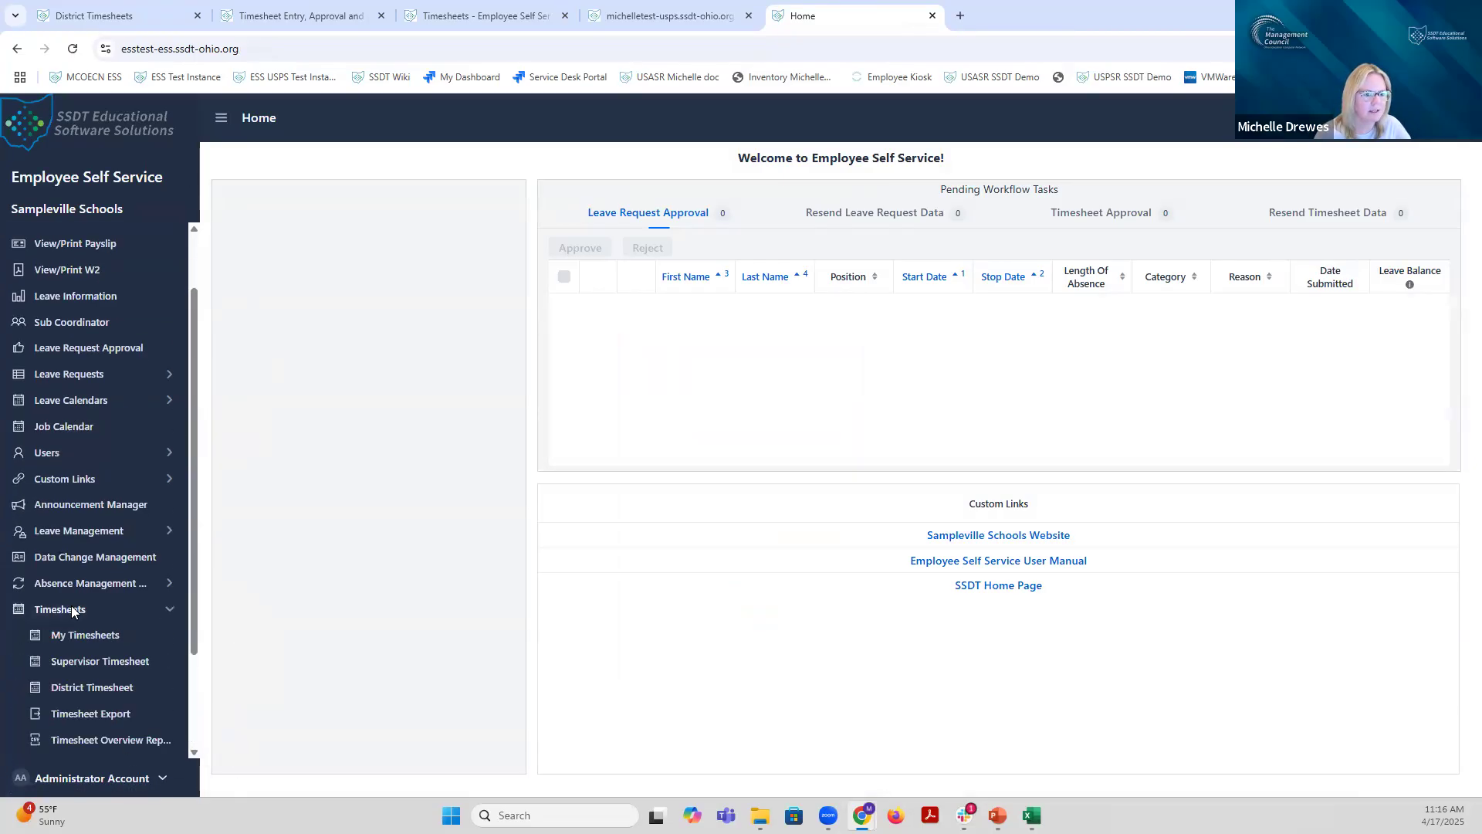
{"action": "left_click", "coordinate": [103, 718]}
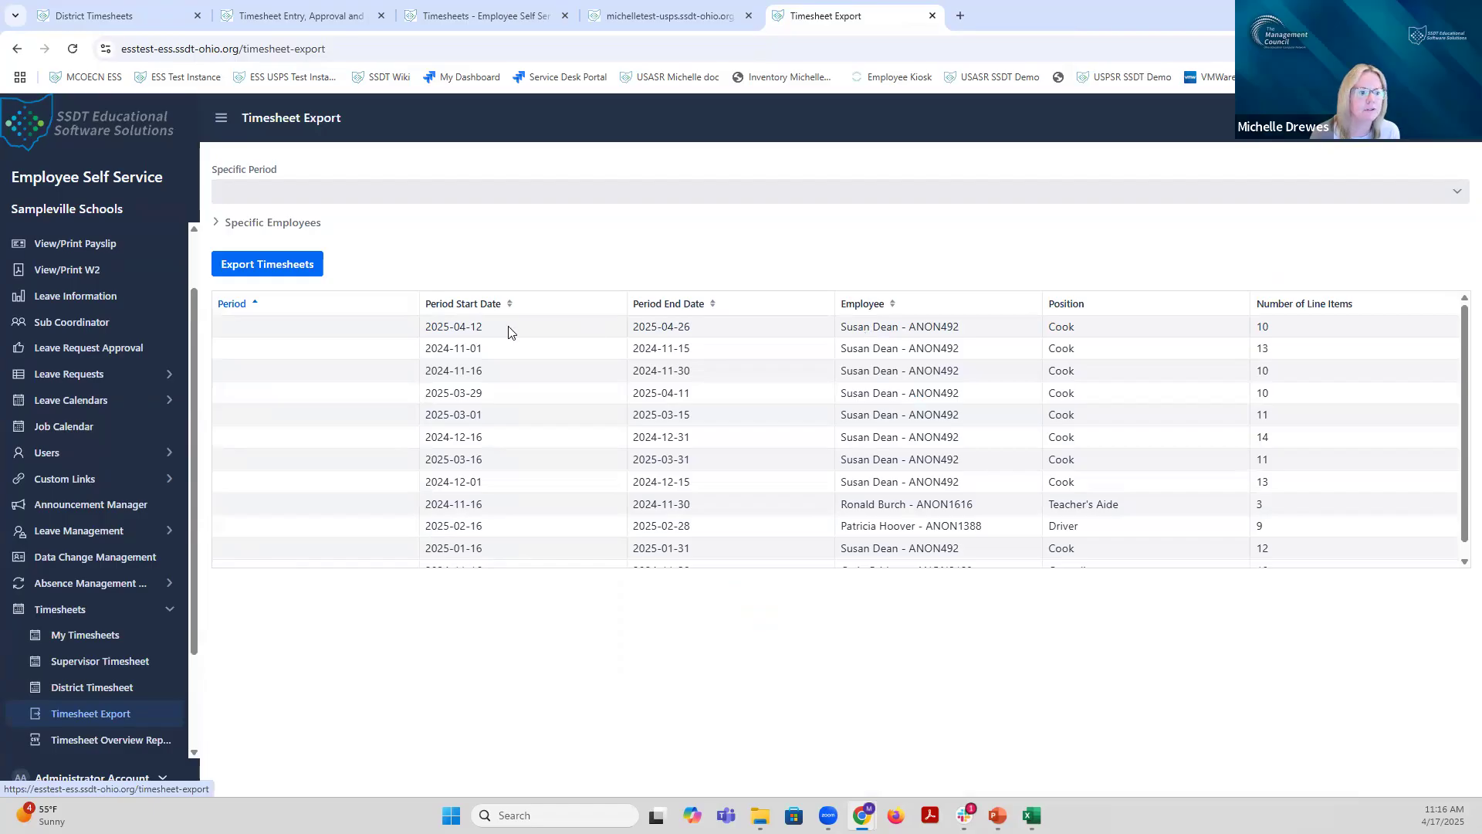
{"action": "left_click", "coordinate": [82, 690]}
{"action": "left_click", "coordinate": [519, 223]}
{"action": "type", "text": "d"}
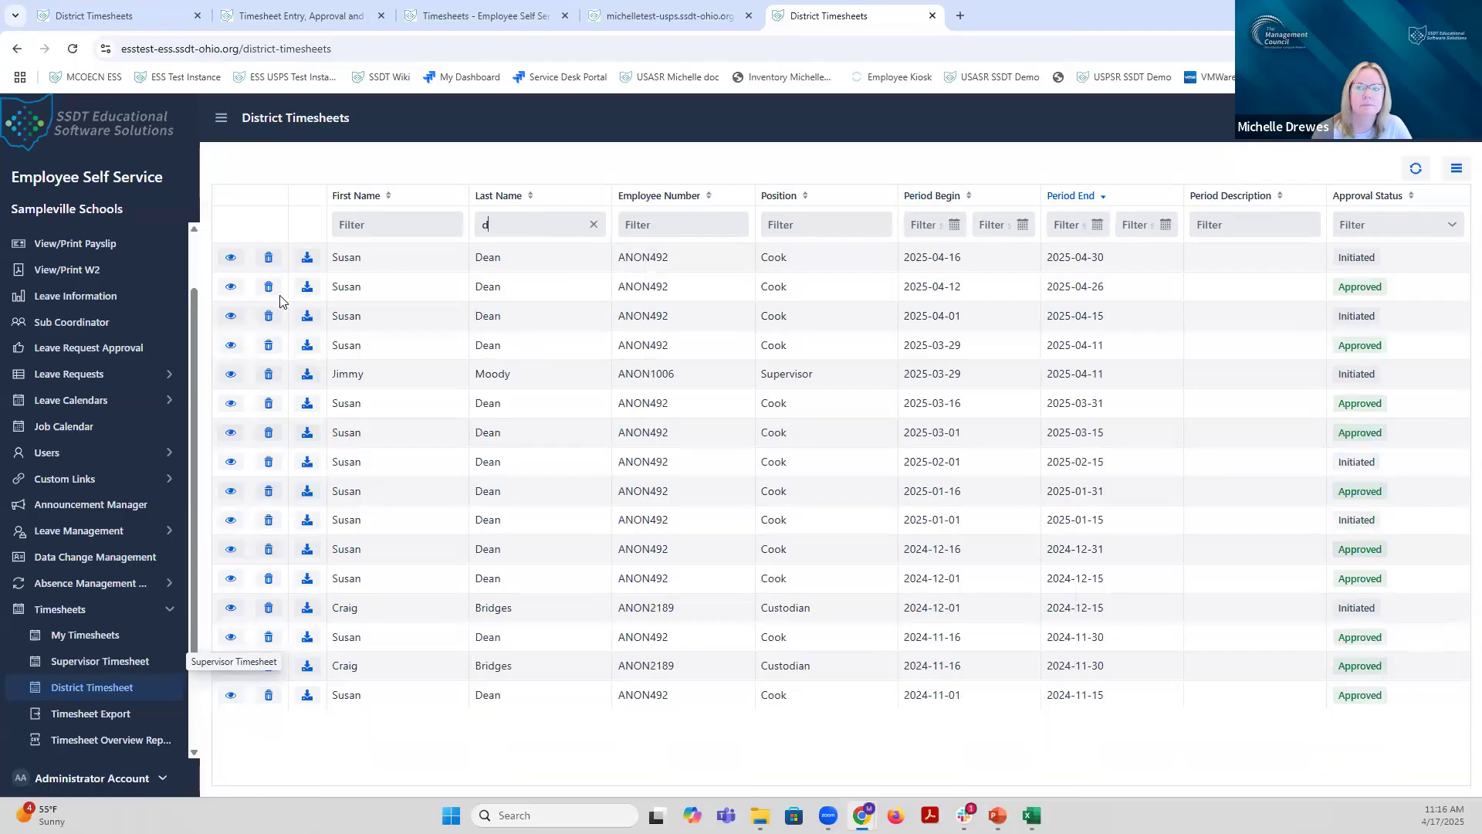
Step: Inspect the 04/12–04/26/2025 cook timesheet's lines and Approval Trail, confirming it's not exported
{"action": "left_click", "coordinate": [231, 286]}
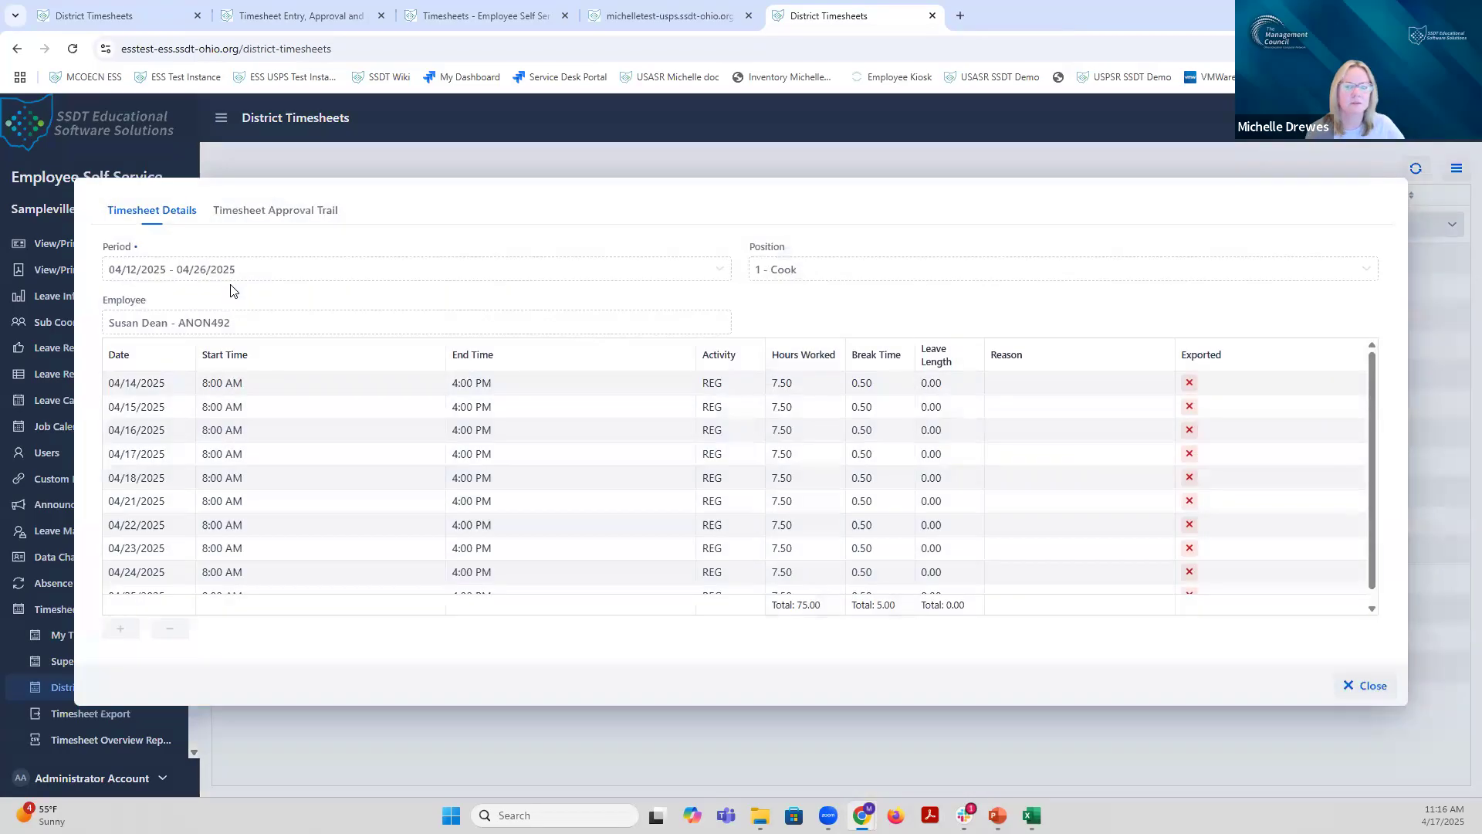
{"action": "scroll", "coordinate": [1093, 463], "scroll_direction": "down", "scroll_amount": 1}
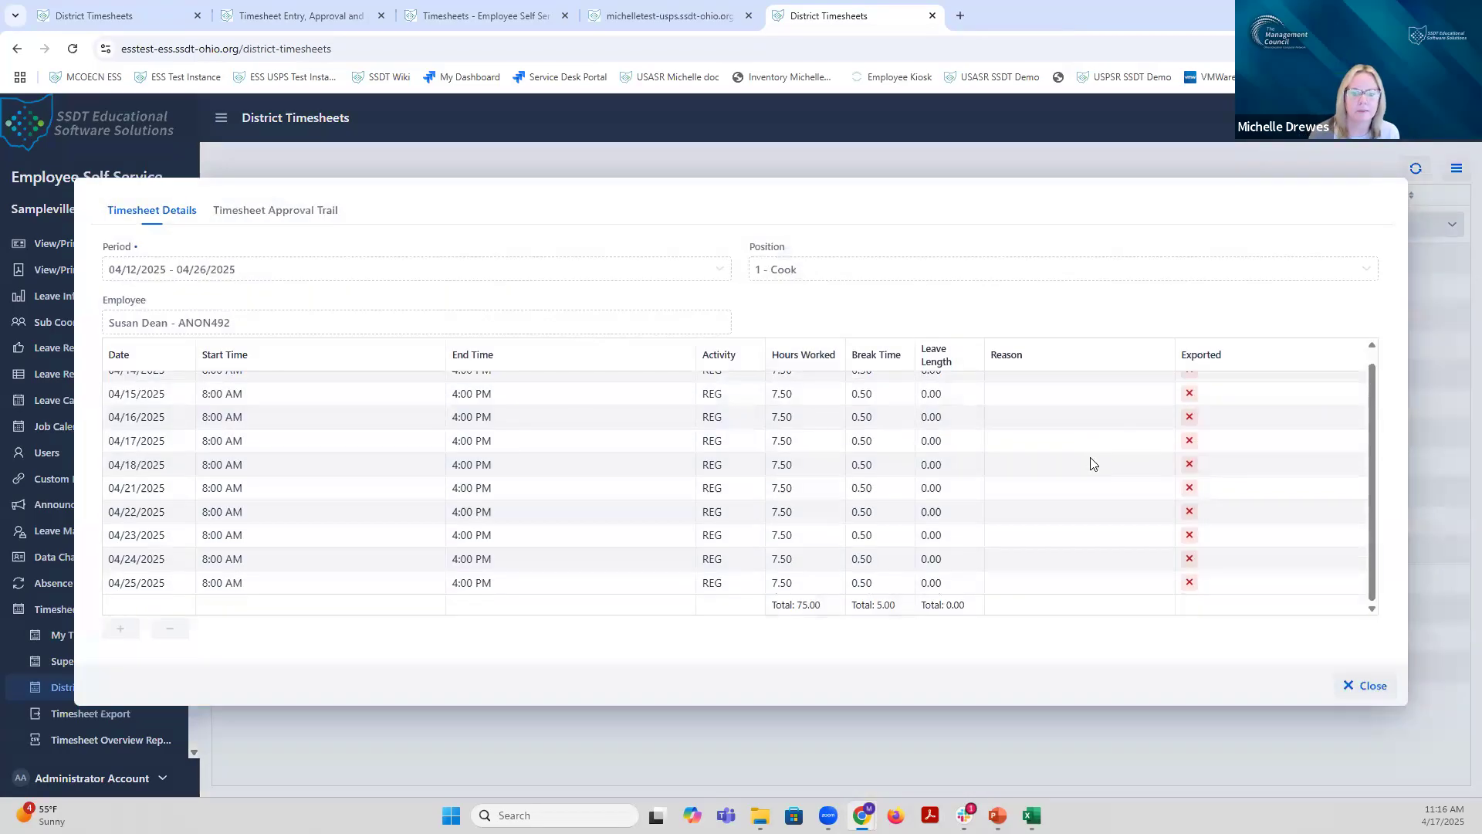
{"action": "scroll", "coordinate": [1067, 485], "scroll_direction": "up", "scroll_amount": 1}
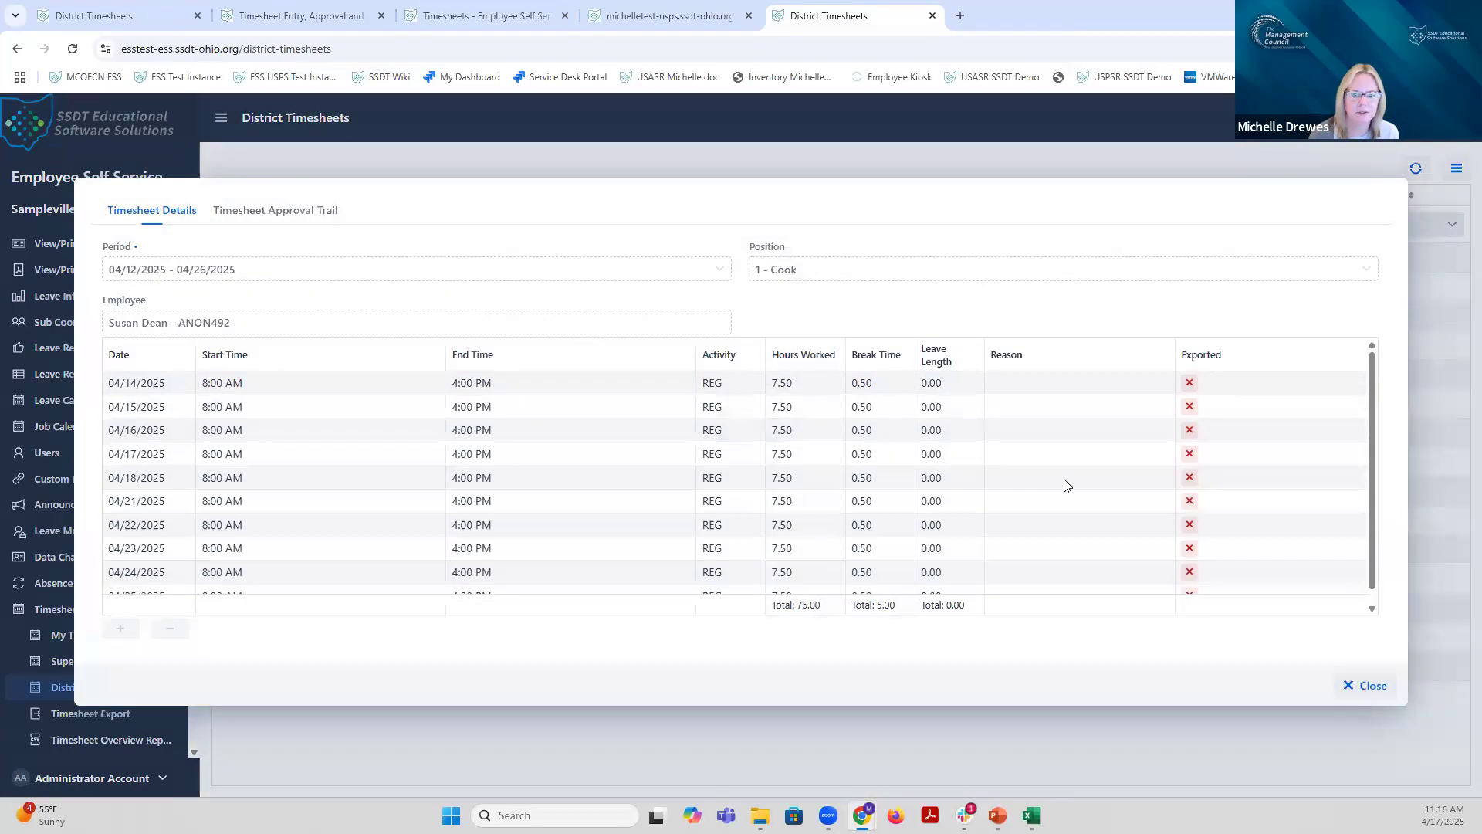
{"action": "scroll", "coordinate": [1067, 485], "scroll_direction": "down", "scroll_amount": 1}
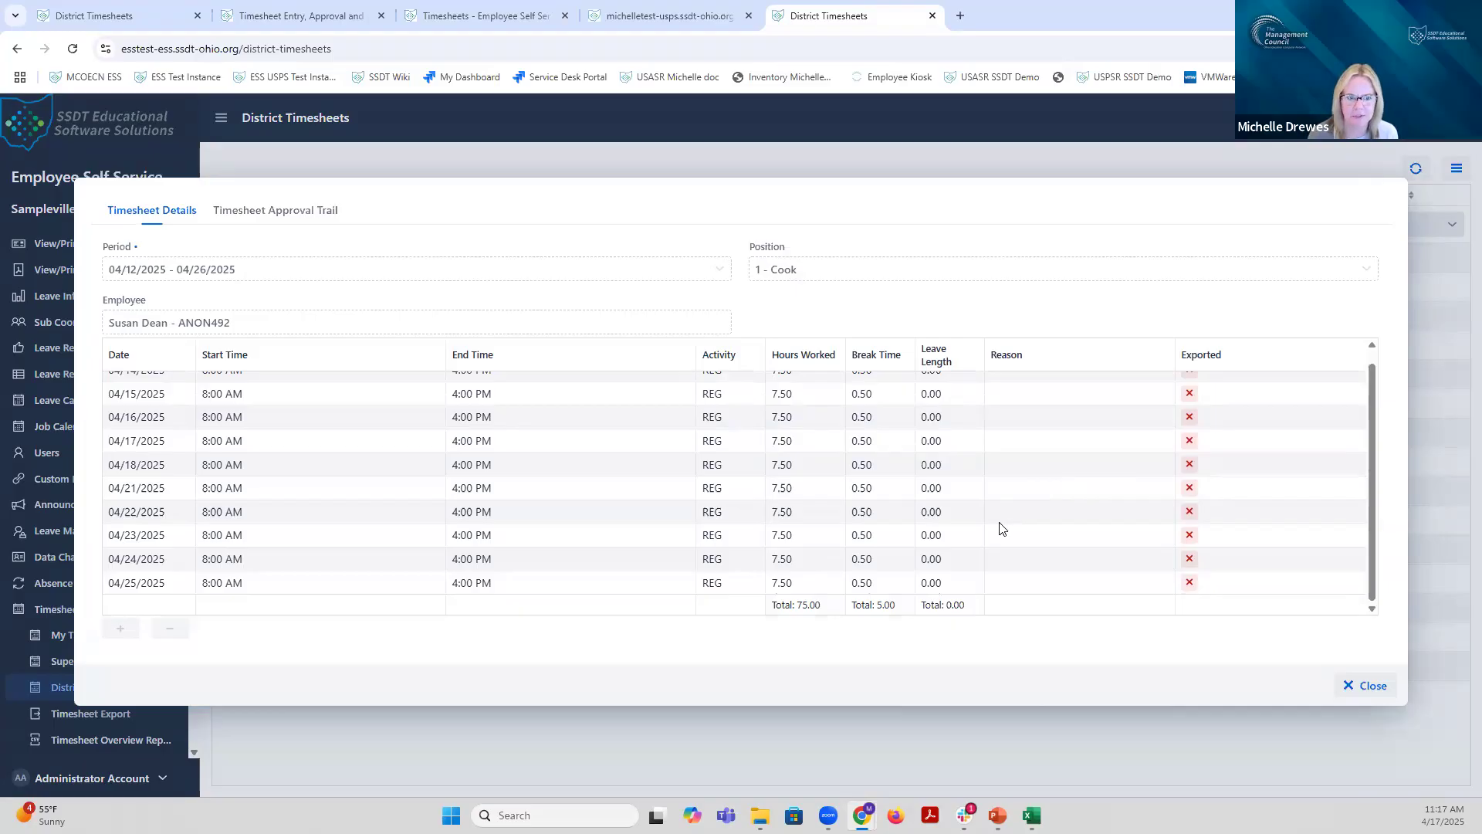
{"action": "scroll", "coordinate": [1004, 529], "scroll_direction": "up", "scroll_amount": 1}
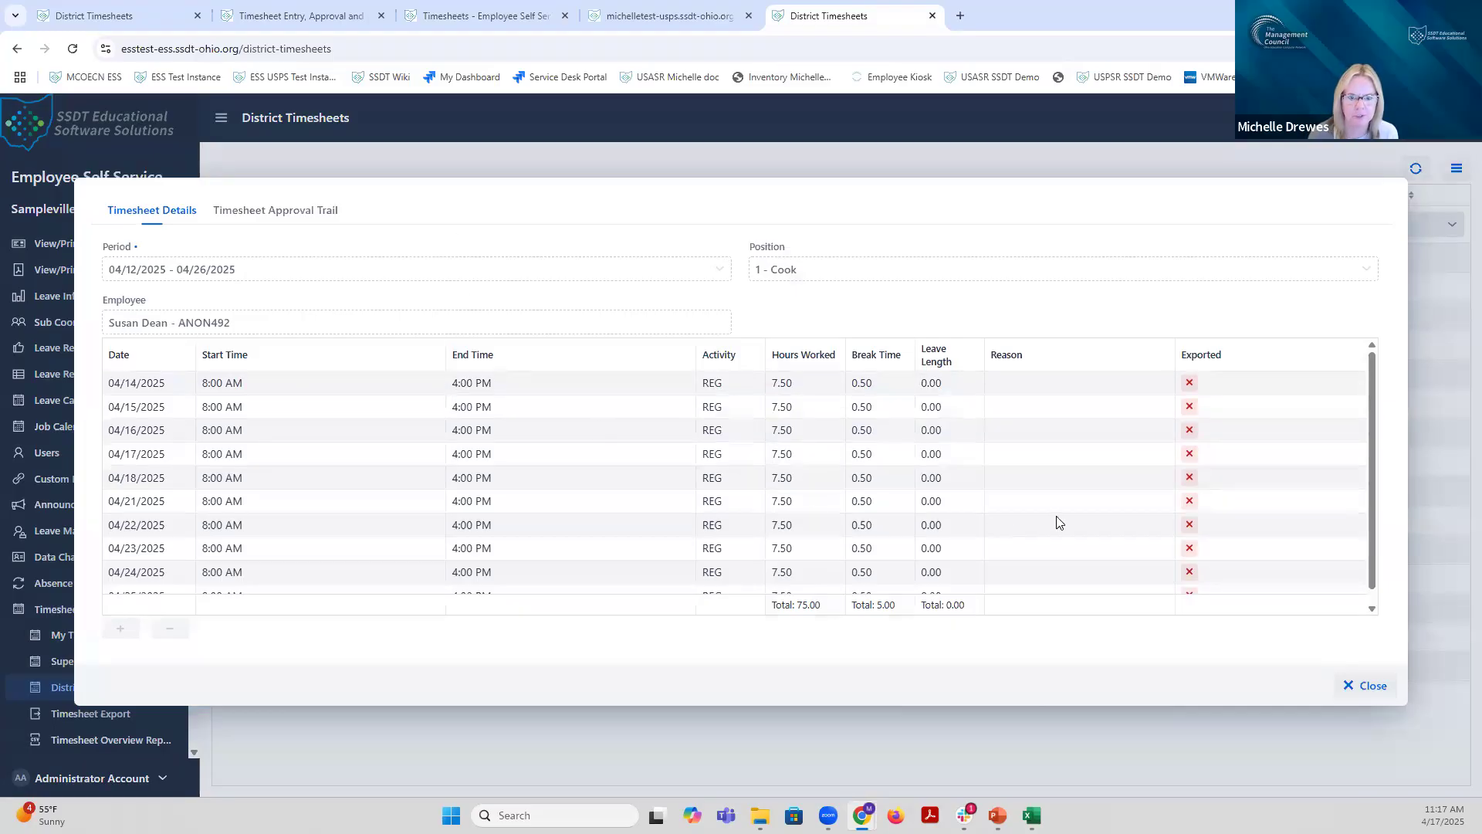
{"action": "left_click", "coordinate": [302, 216]}
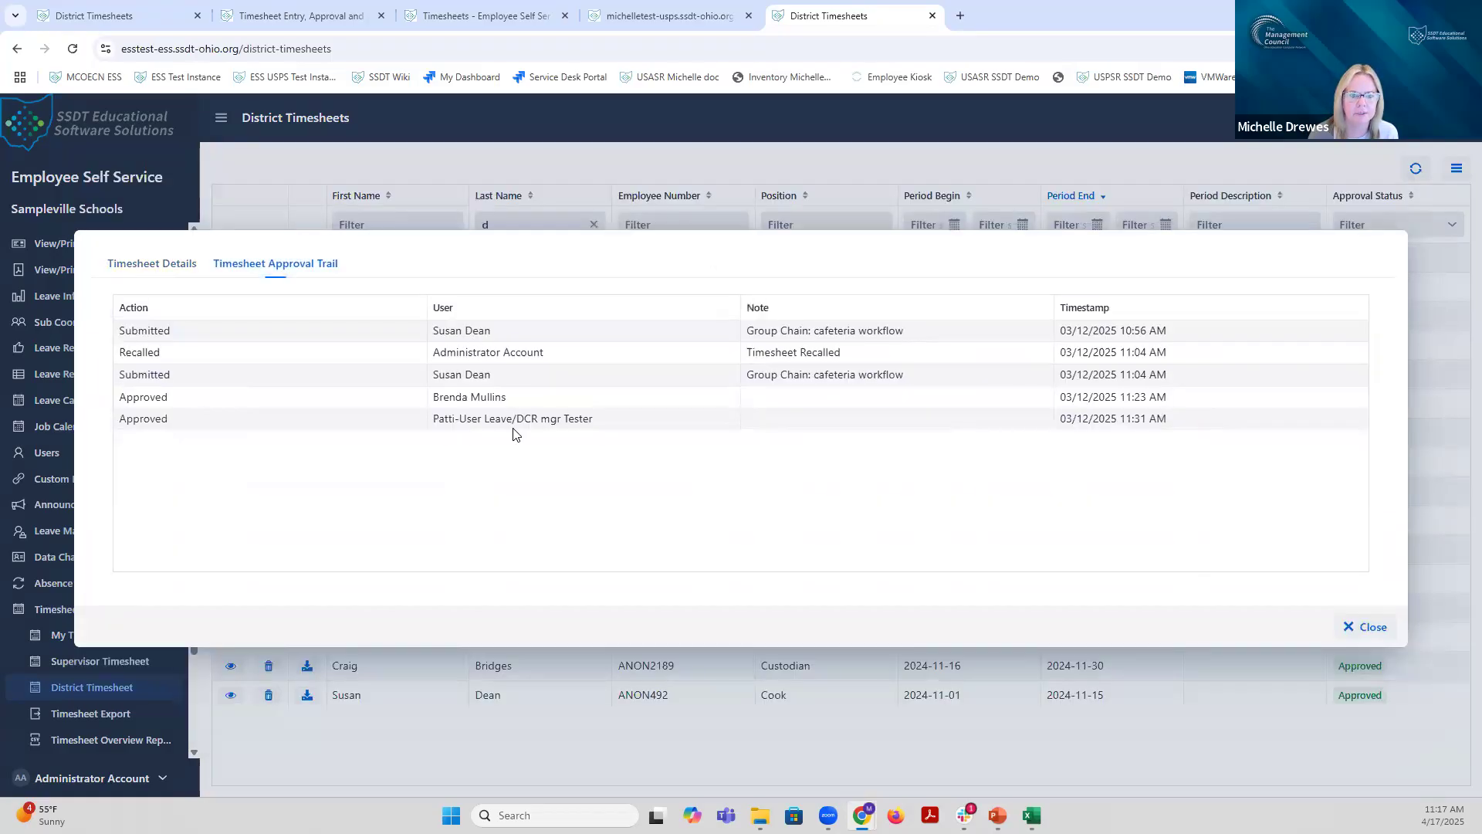
{"action": "left_click", "coordinate": [1361, 627]}
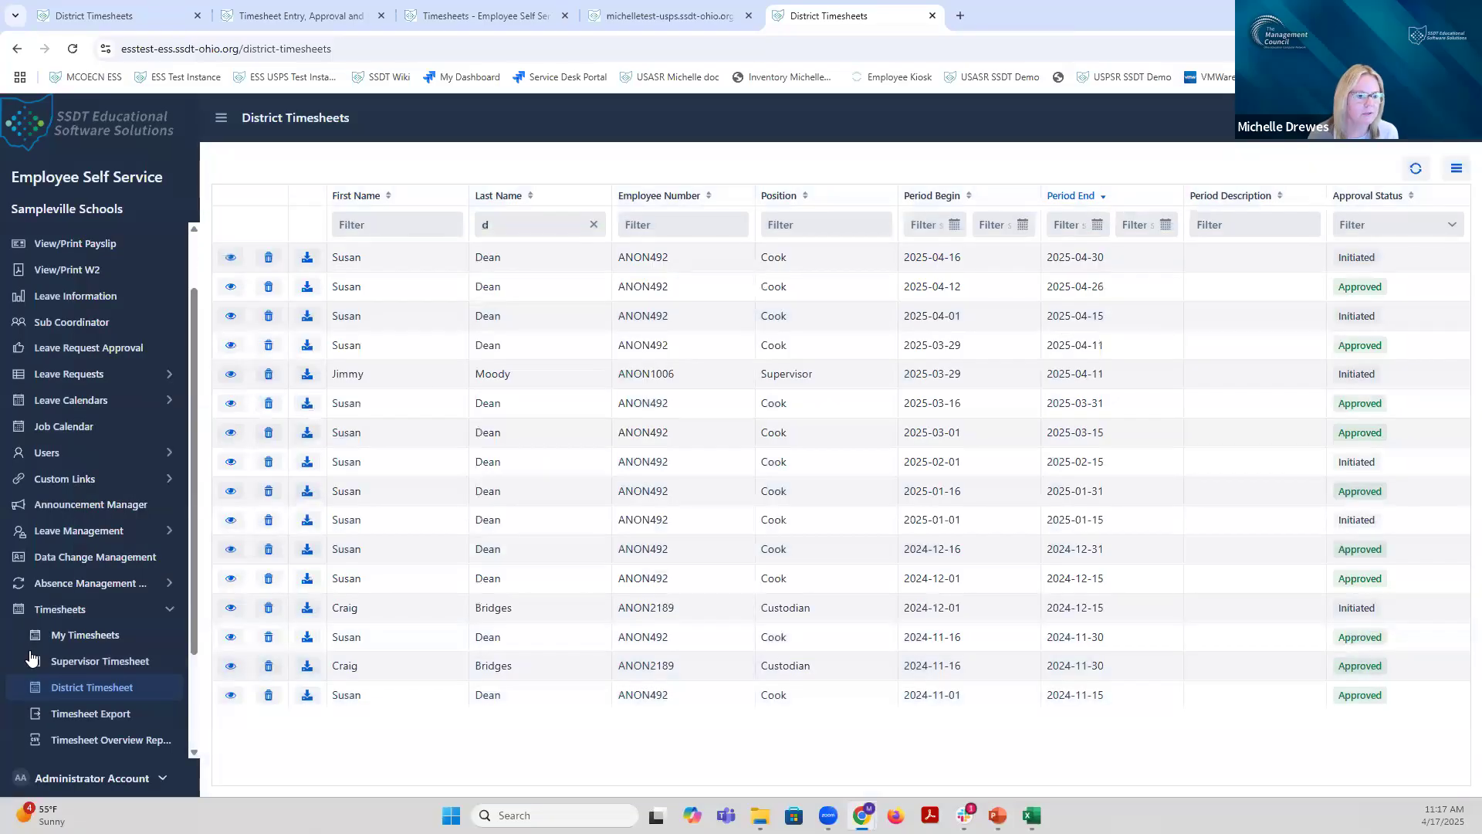
Step: On the Timesheet Export page, select the 04/12/2025 - 04/26/2025 pay period
{"action": "left_click", "coordinate": [90, 717]}
{"action": "left_click", "coordinate": [562, 195]}
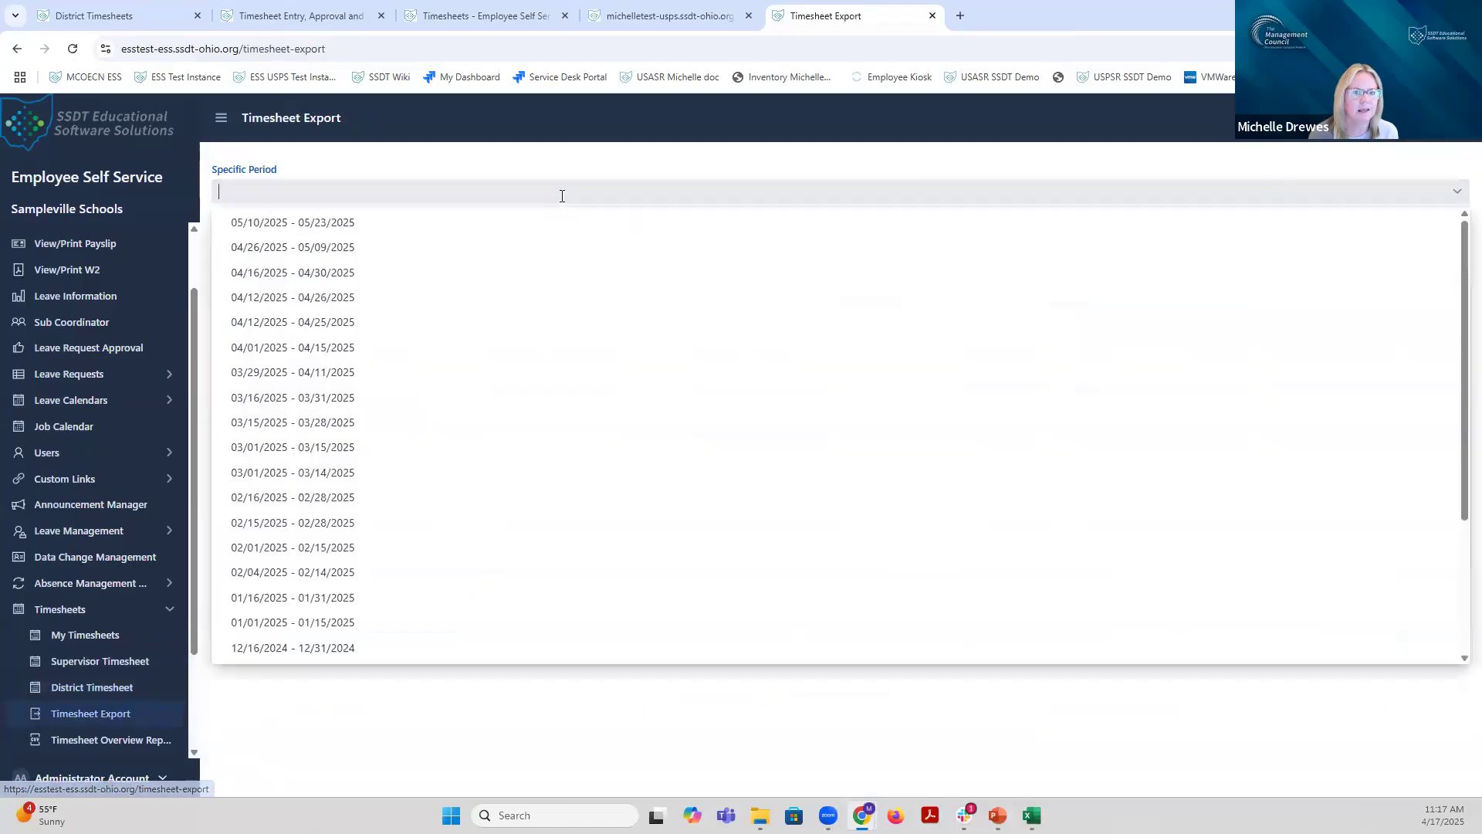
{"action": "left_click", "coordinate": [496, 298]}
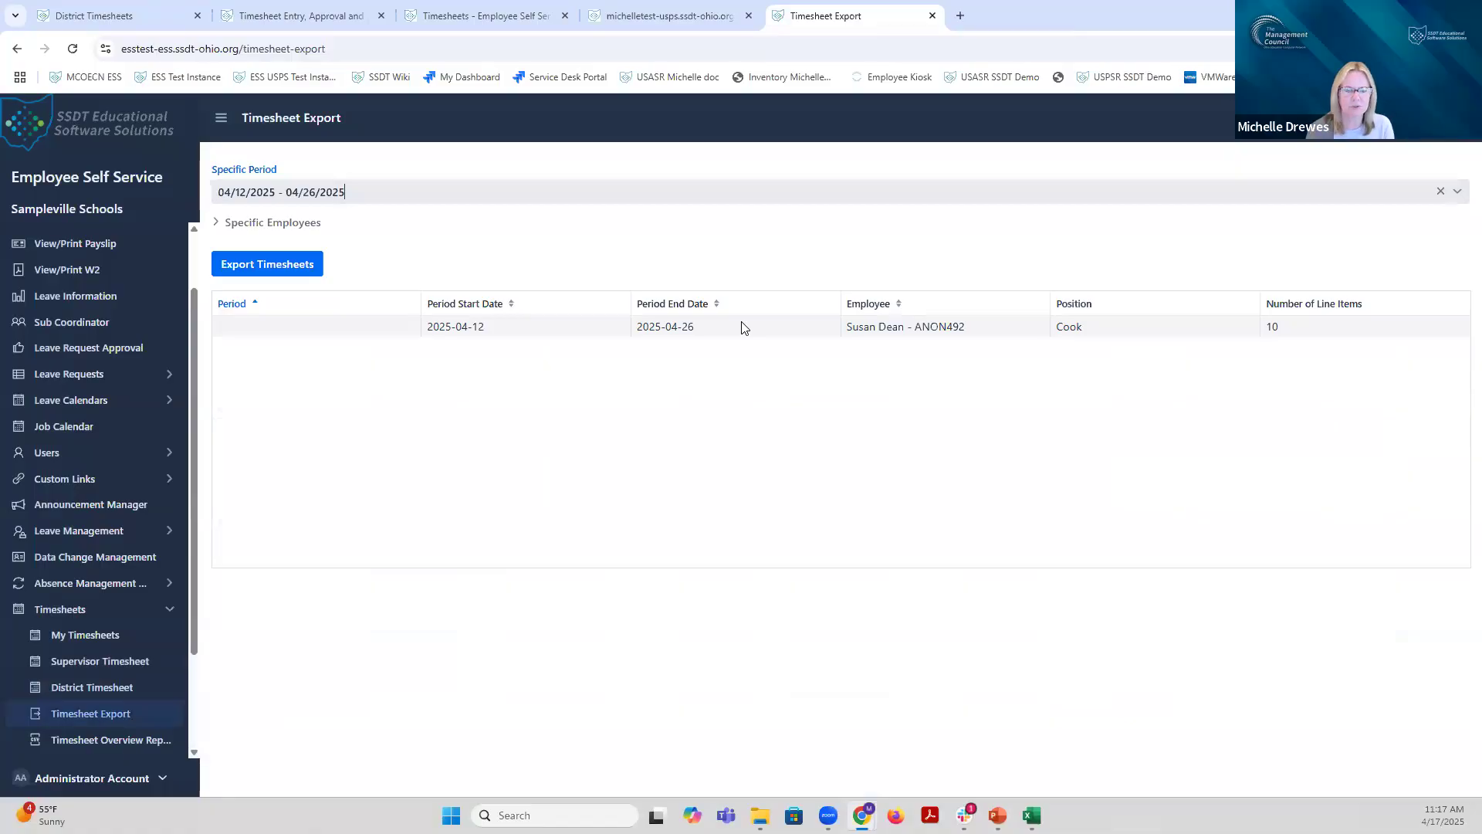
Step: Export that period's timesheets, marking all as exported, and save the CSV as timesheet-export (40)
{"action": "left_click", "coordinate": [300, 266]}
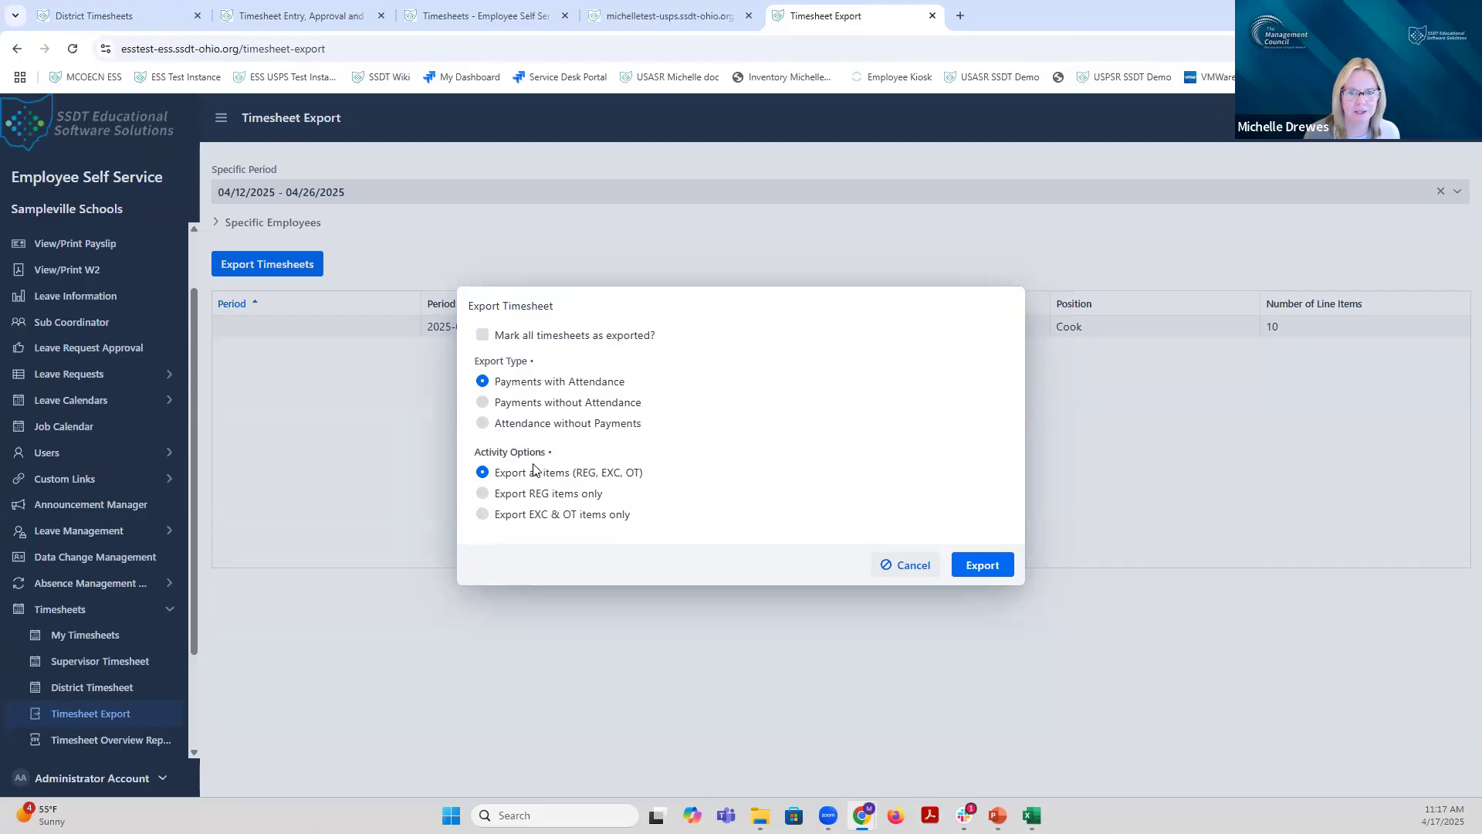
{"action": "mouse_move", "coordinate": [486, 340]}
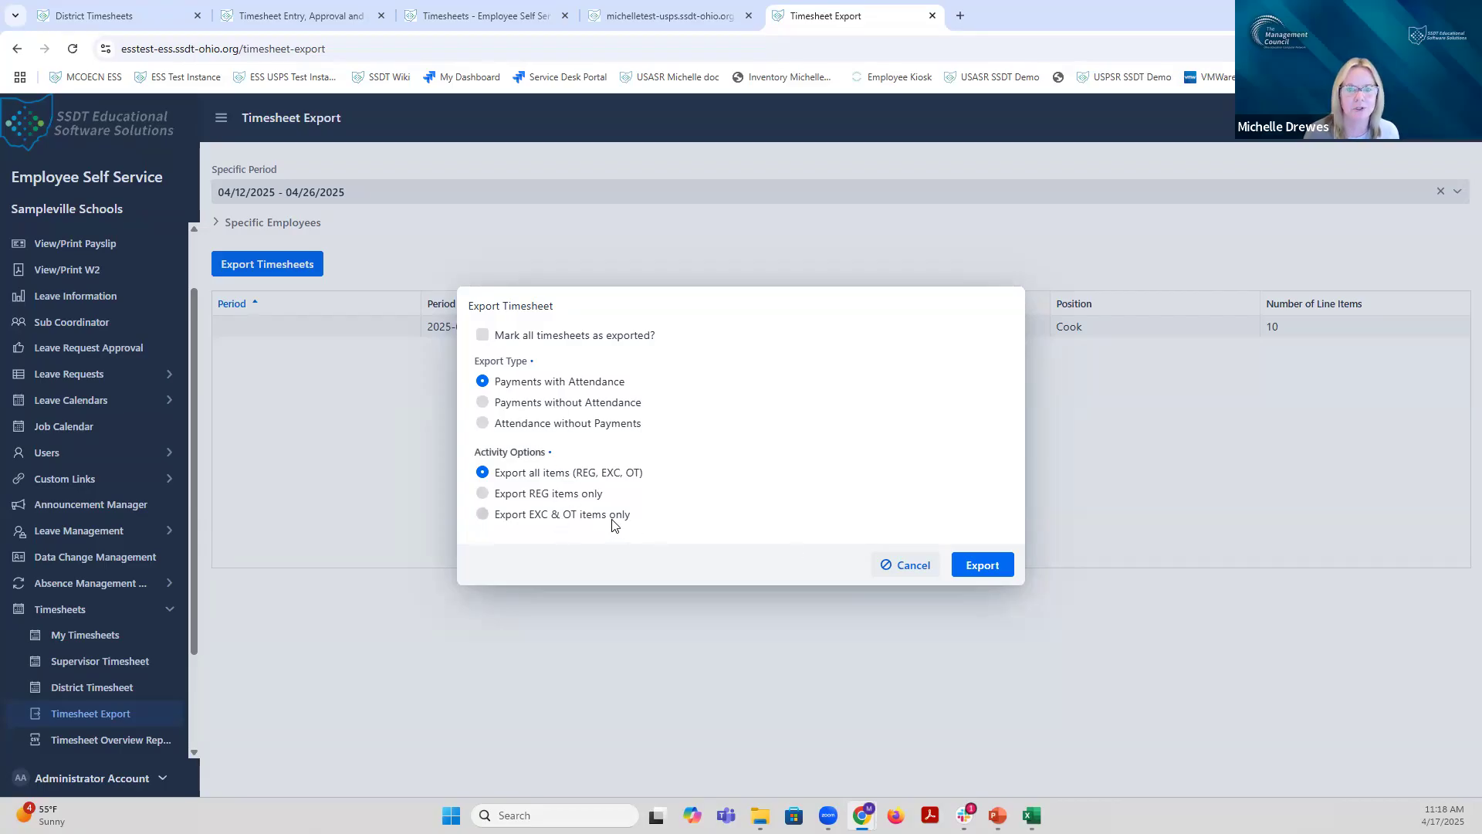
{"action": "left_click", "coordinate": [482, 336]}
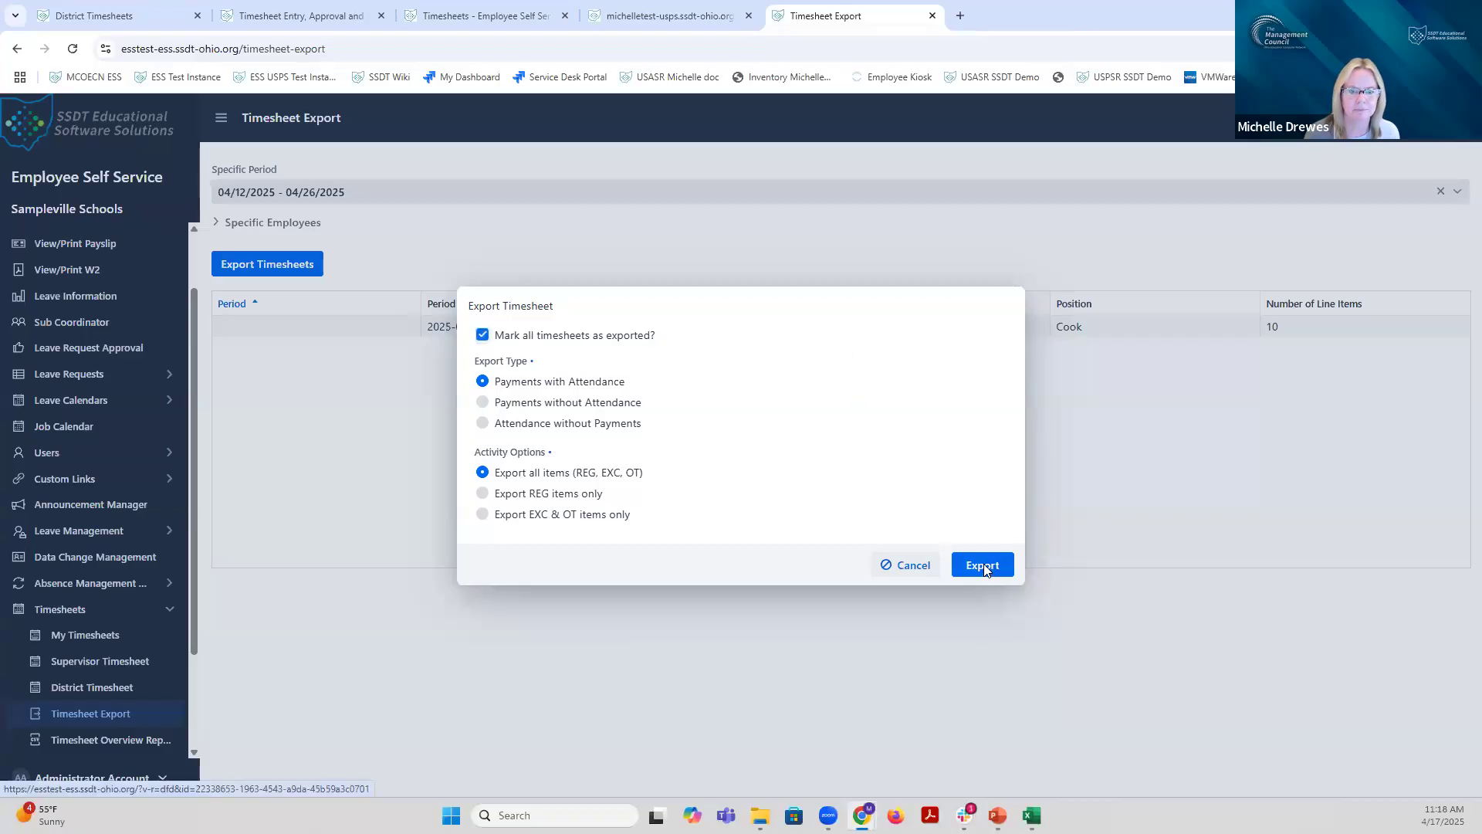
{"action": "left_click", "coordinate": [984, 566]}
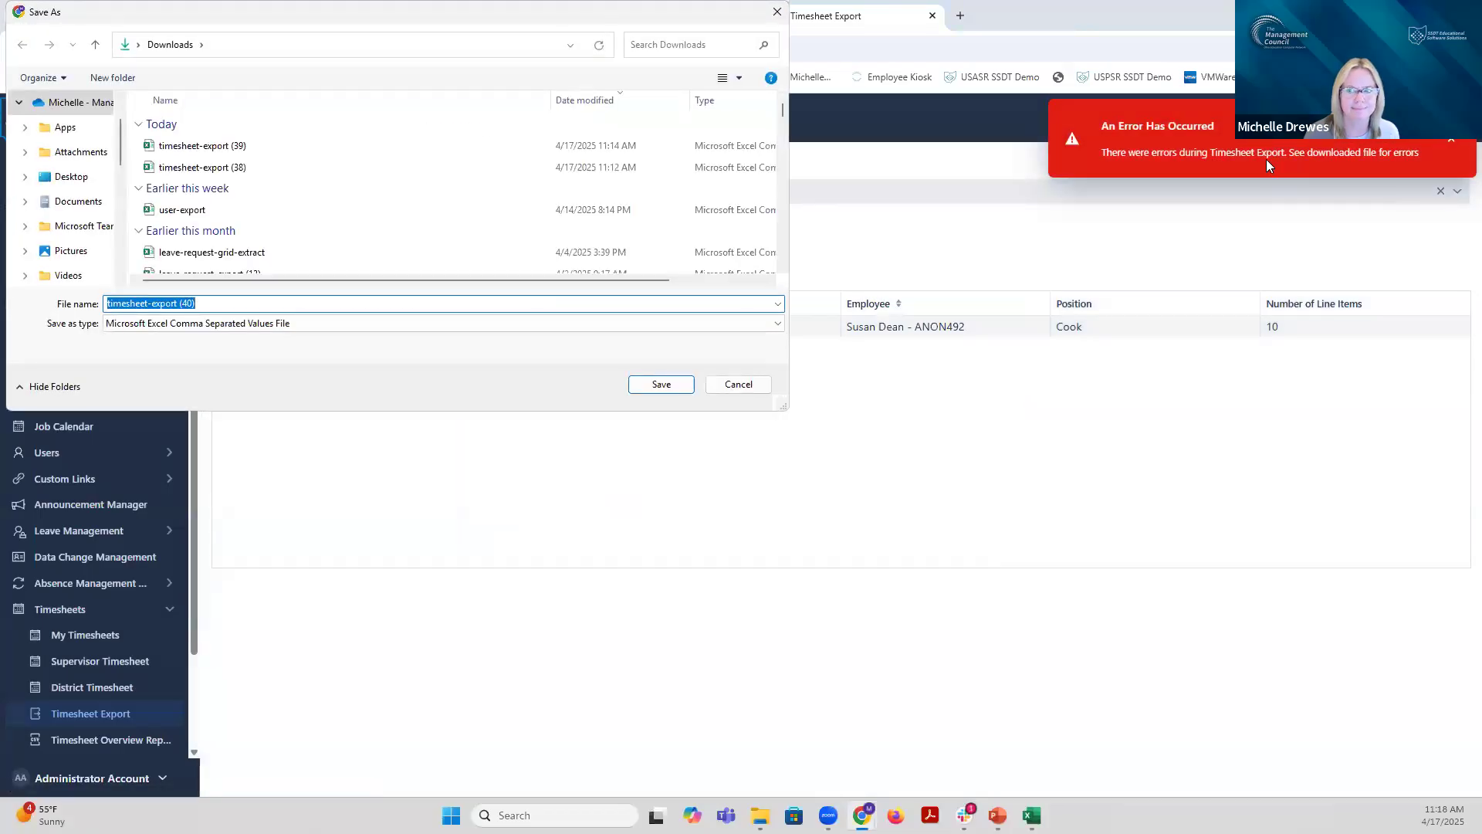
{"action": "left_click", "coordinate": [663, 385]}
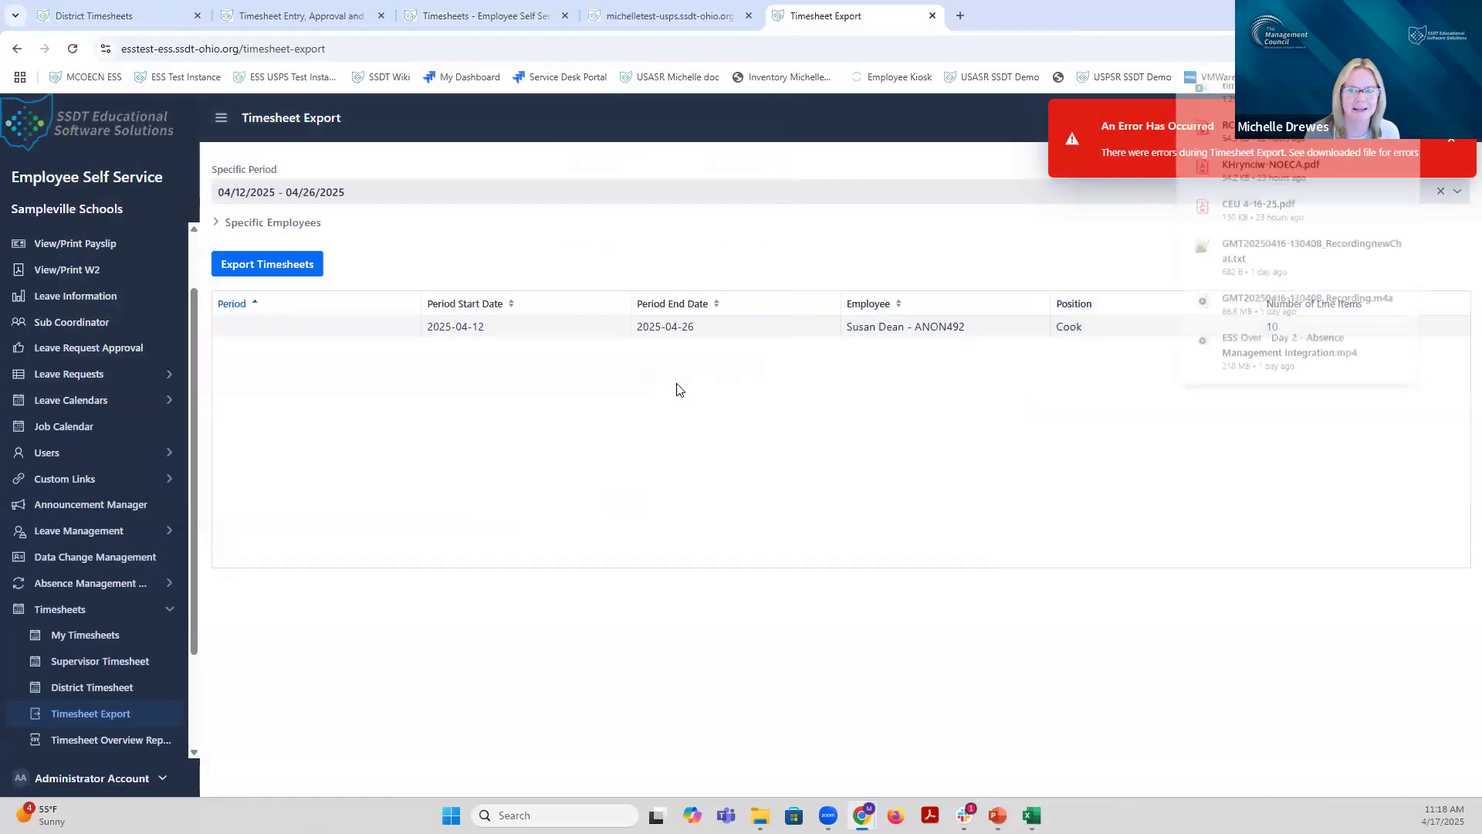
Step: In District Timesheets, reopen the 04/12–04/26/2025 timesheet details to check the export status, then close them
{"action": "left_click", "coordinate": [108, 694]}
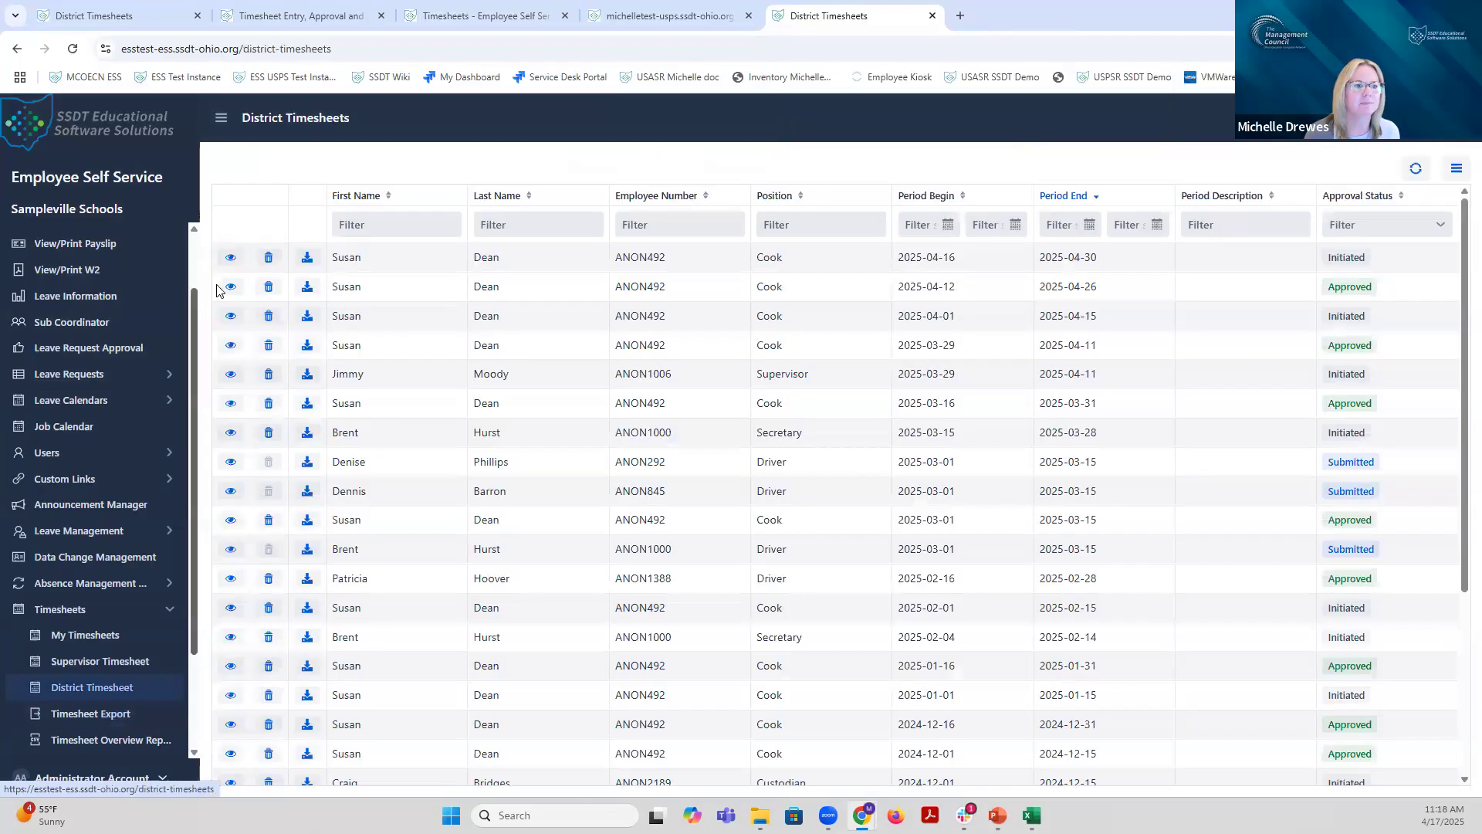
{"action": "left_click", "coordinate": [230, 286]}
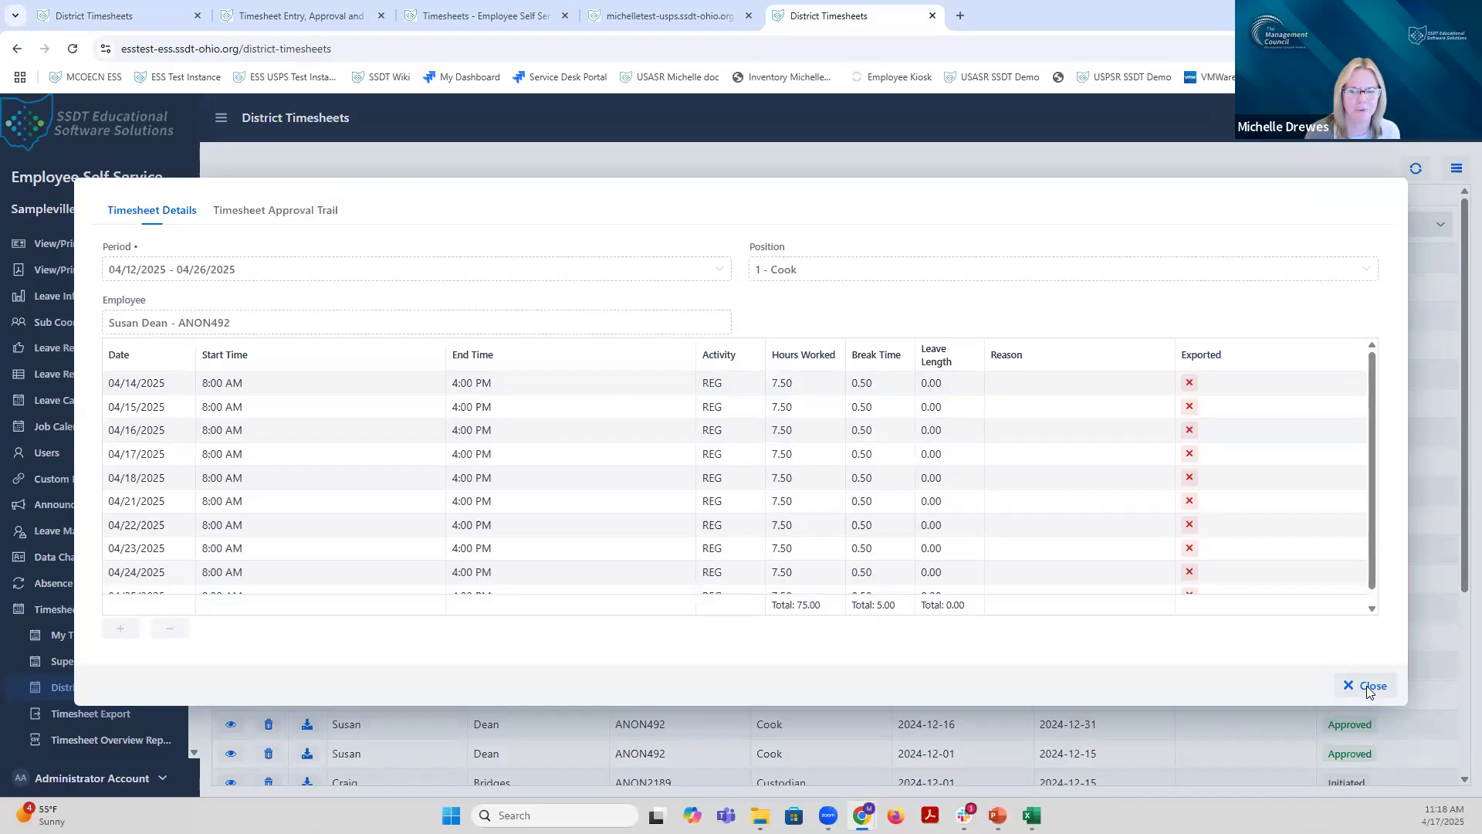
{"action": "left_click", "coordinate": [1366, 685]}
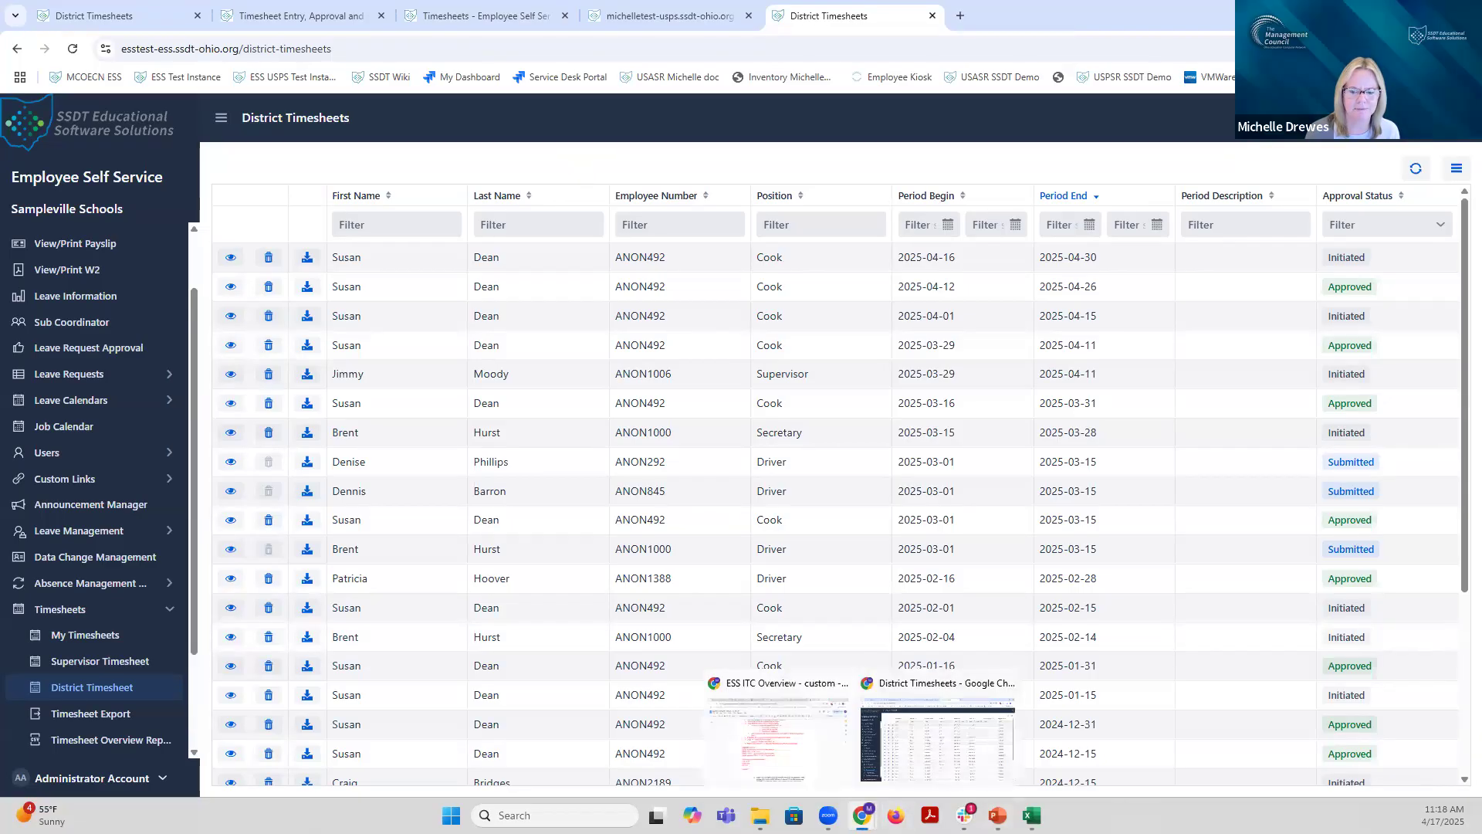
Step: Bring up the ESS Overview deck in PowerPoint and move from slide 86 to slide 87
{"action": "left_click", "coordinate": [999, 814]}
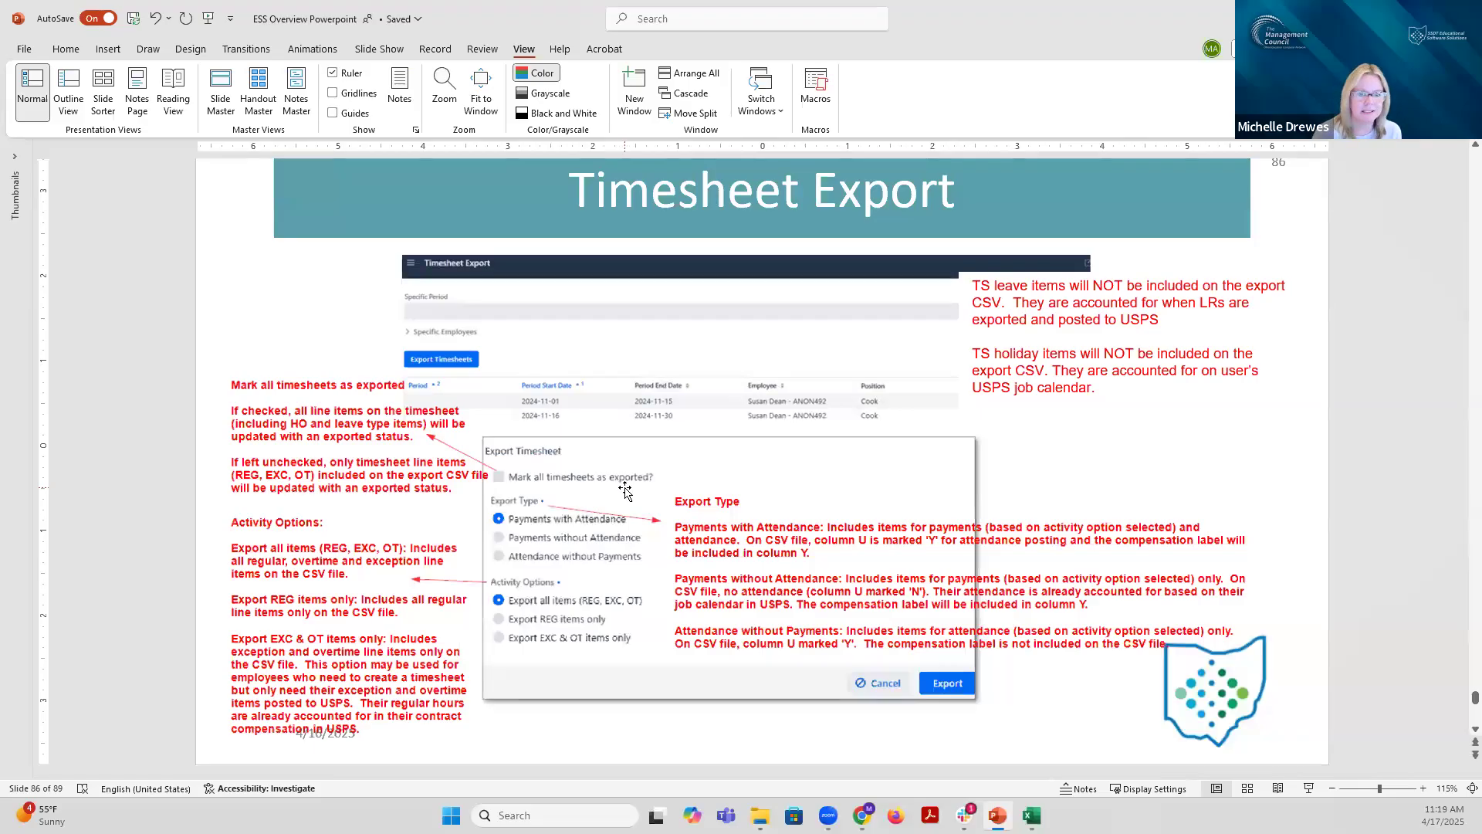
{"action": "scroll", "coordinate": [625, 489], "scroll_direction": "down", "scroll_amount": 3}
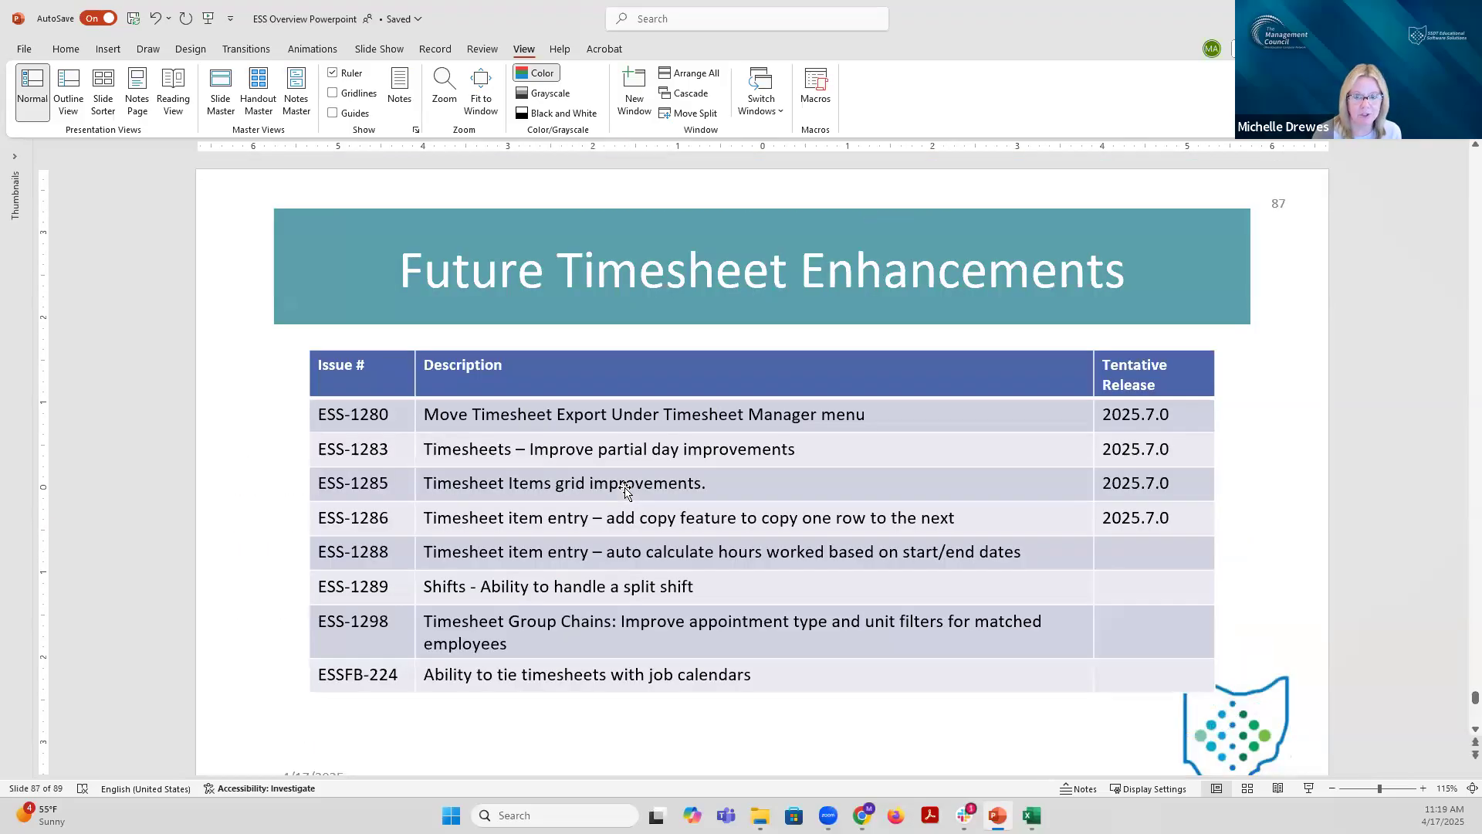